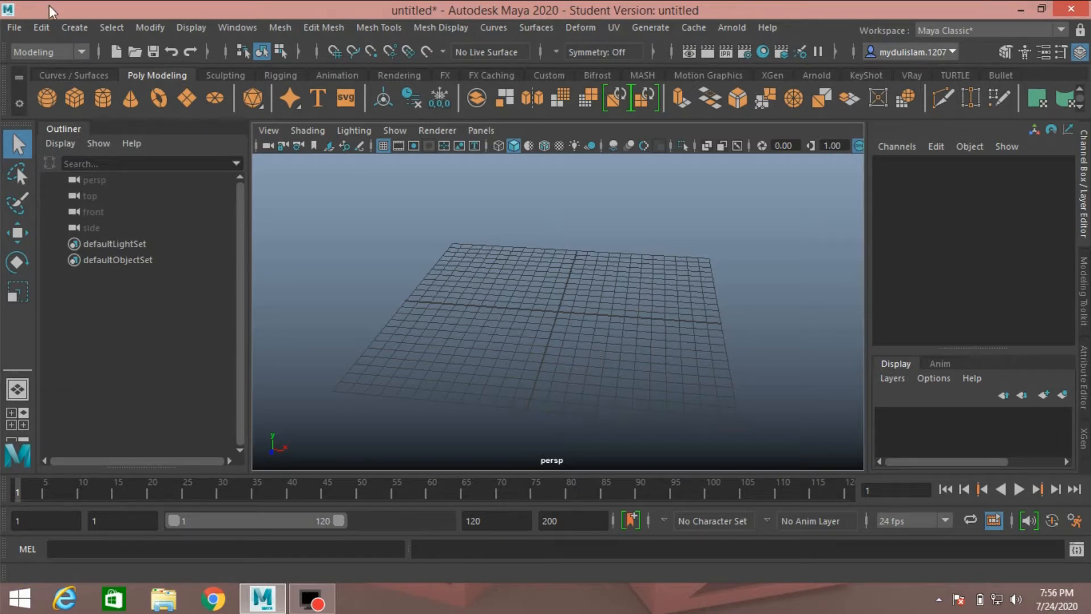
Step: Create a polygon cylinder and scale it to about 2.25 in X and Z and about 5.15 in Y
left_click(66, 27)
mouse_move(237, 83)
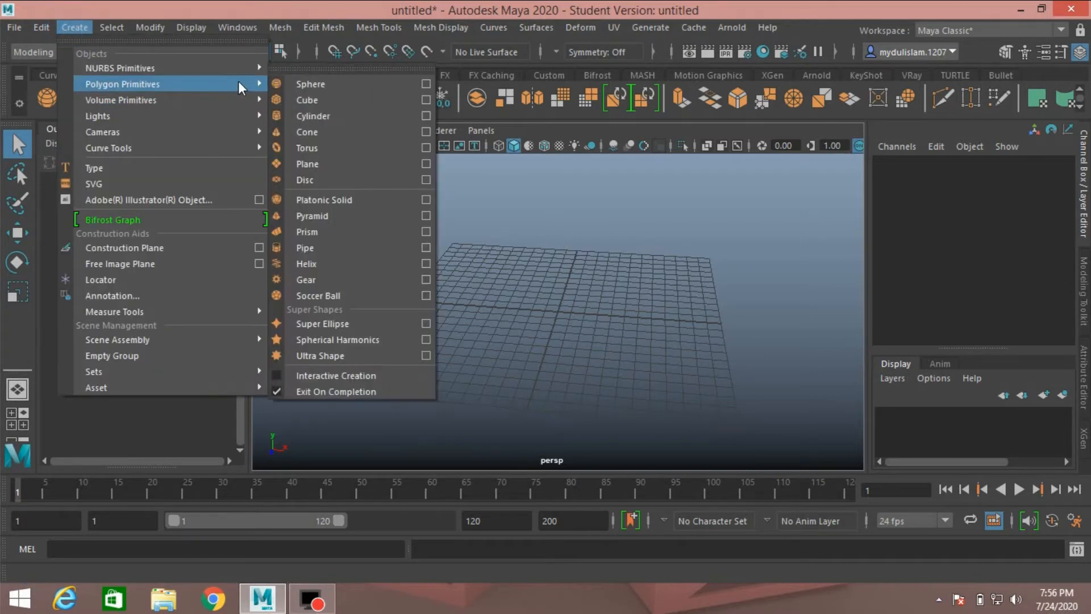
left_click(325, 115)
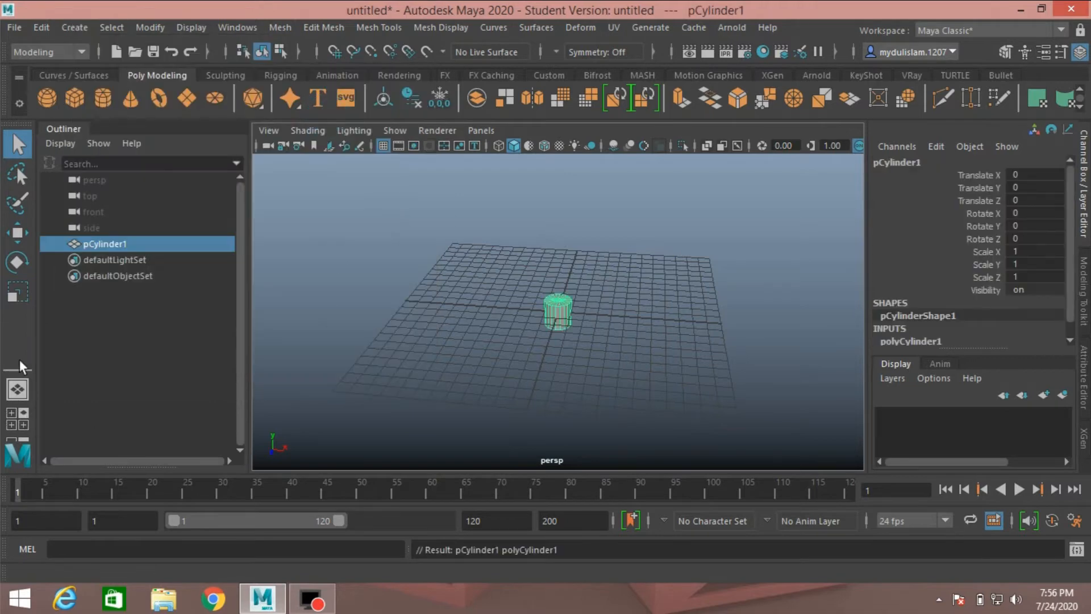
left_click(17, 299)
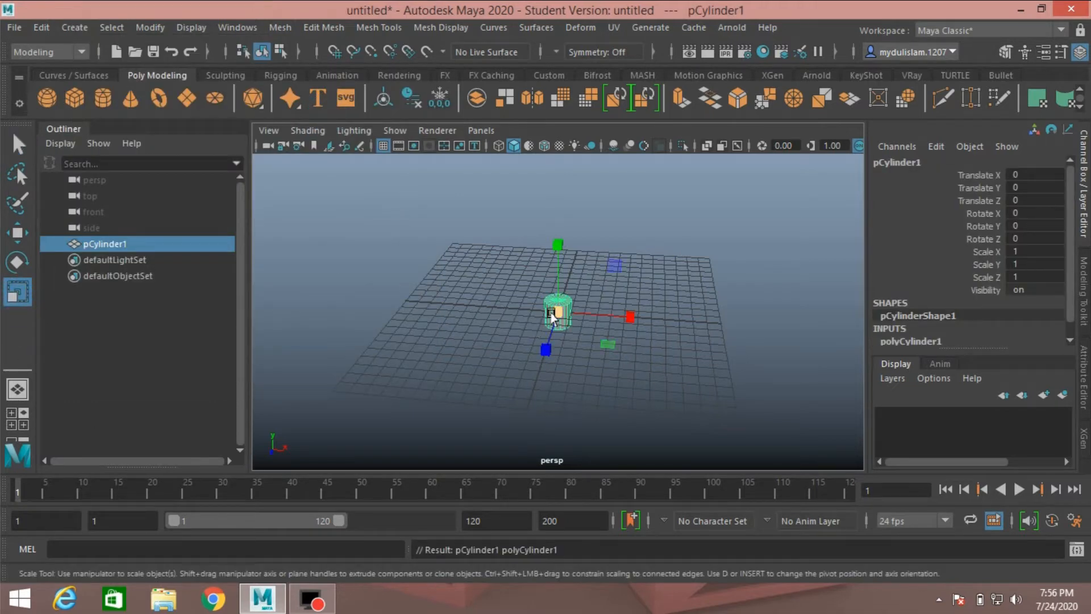
left_click_drag(587, 327, 565, 307)
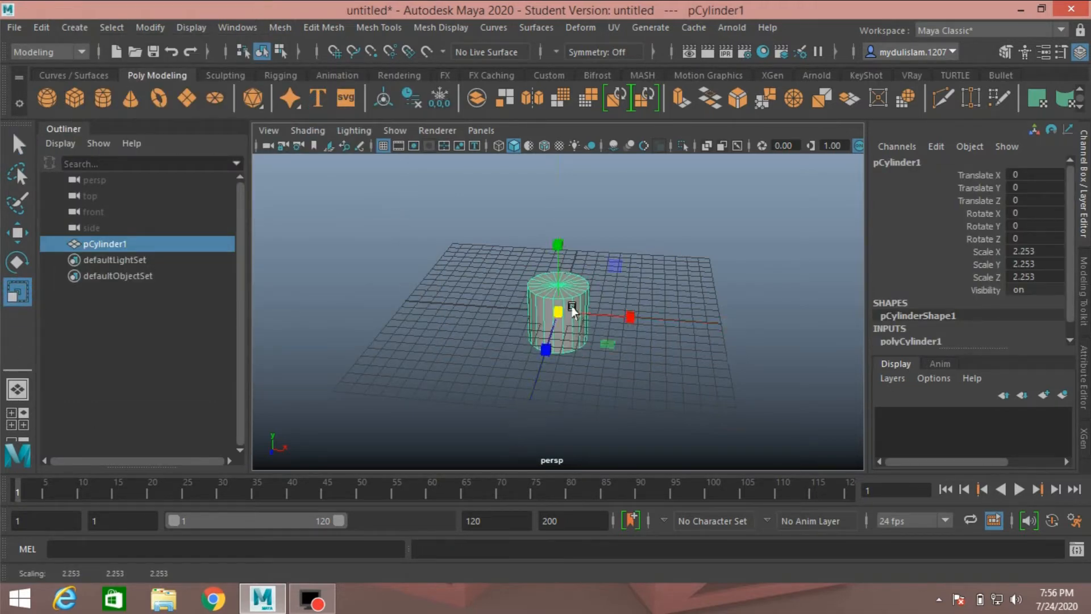
left_click_drag(557, 254, 570, 150)
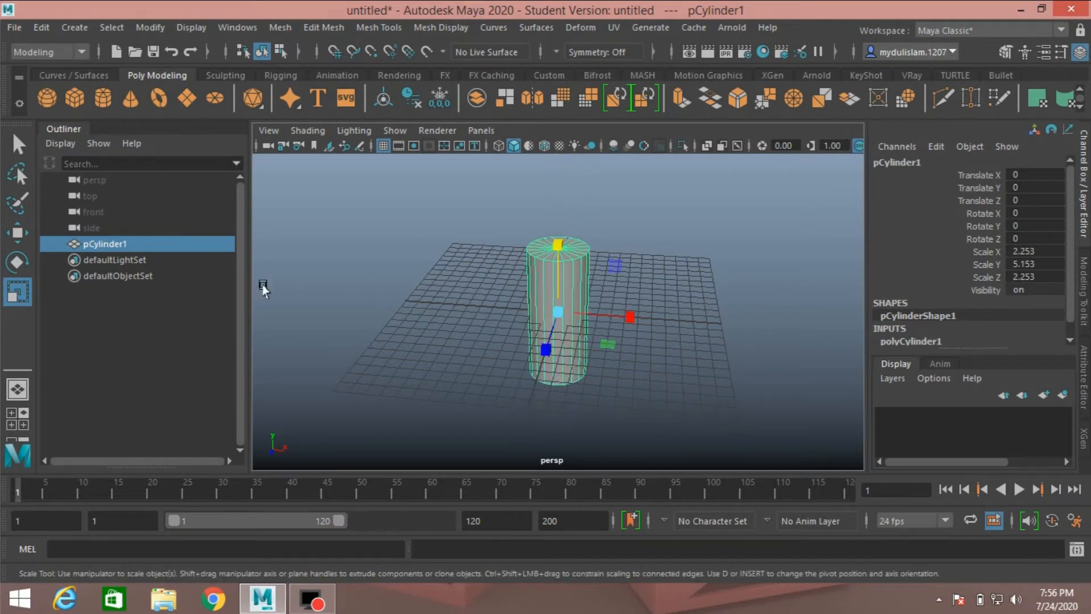
Step: Raise the cylinder along Y to about 5.19 so that it stands on the grid
left_click(17, 232)
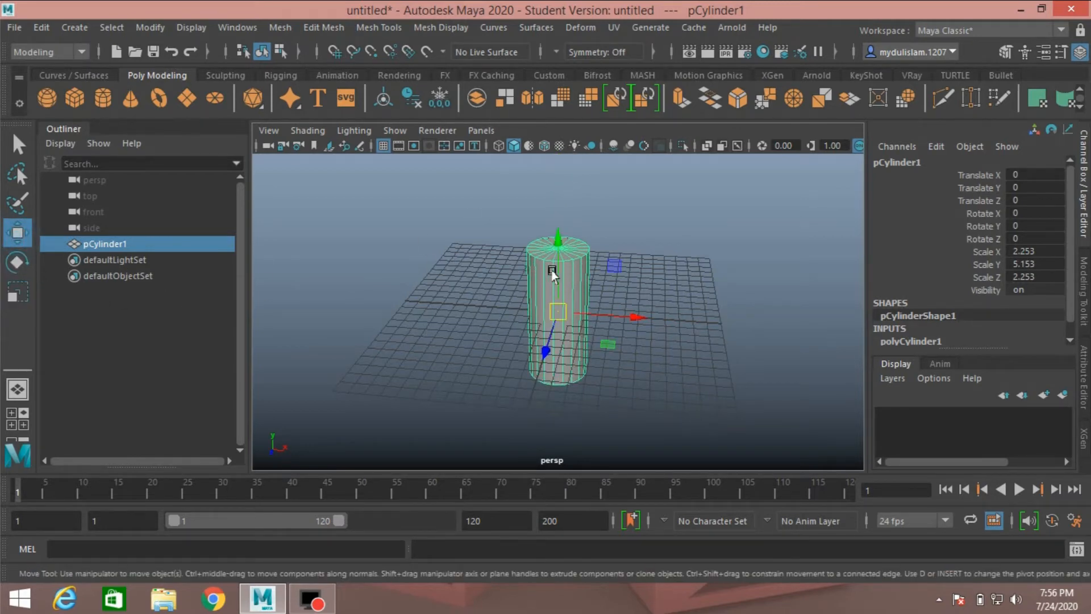
left_click_drag(554, 263, 562, 199)
scroll(679, 287, "up", 3)
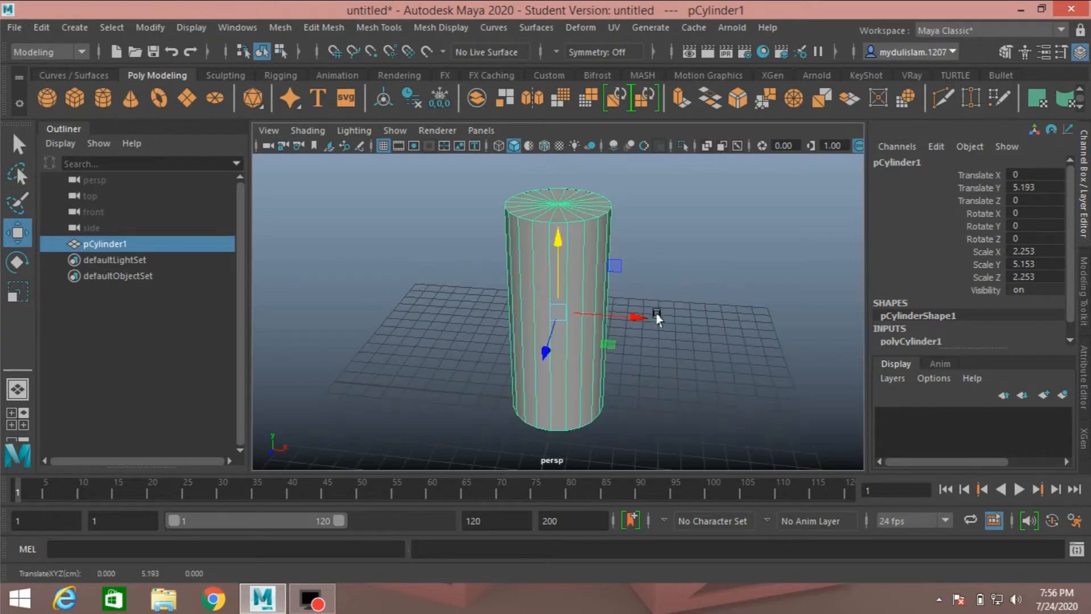
middle_click_drag(680, 319, 675, 328, "alt")
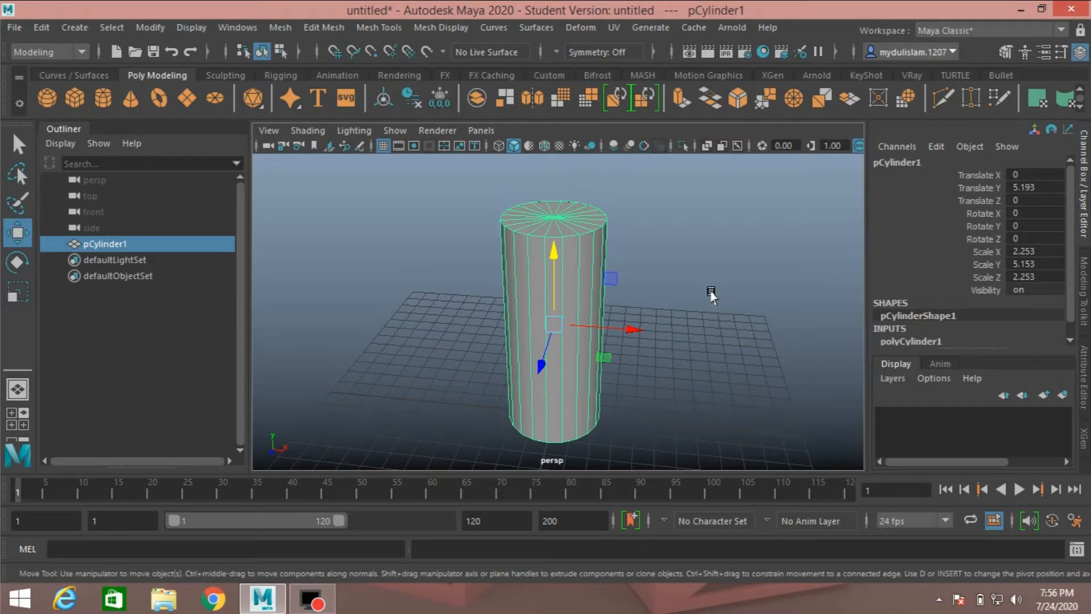
Step: Duplicate the cylinder, raising the copy to about 11.69 in Y, and display wireframe on shaded in the perspective view
key("ctrl+d")
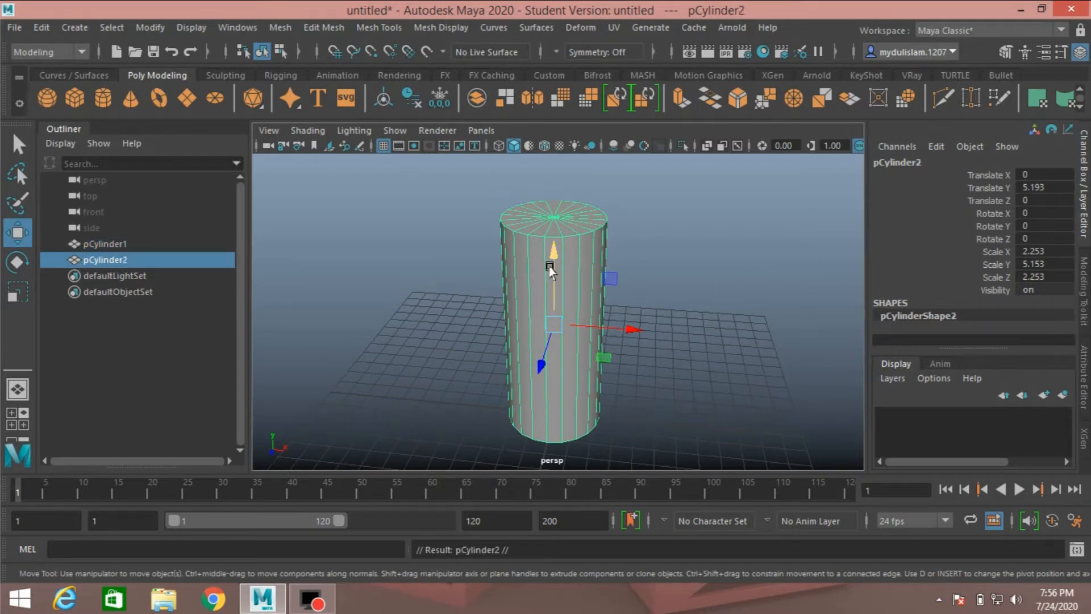
left_click_drag(552, 252, 554, 102)
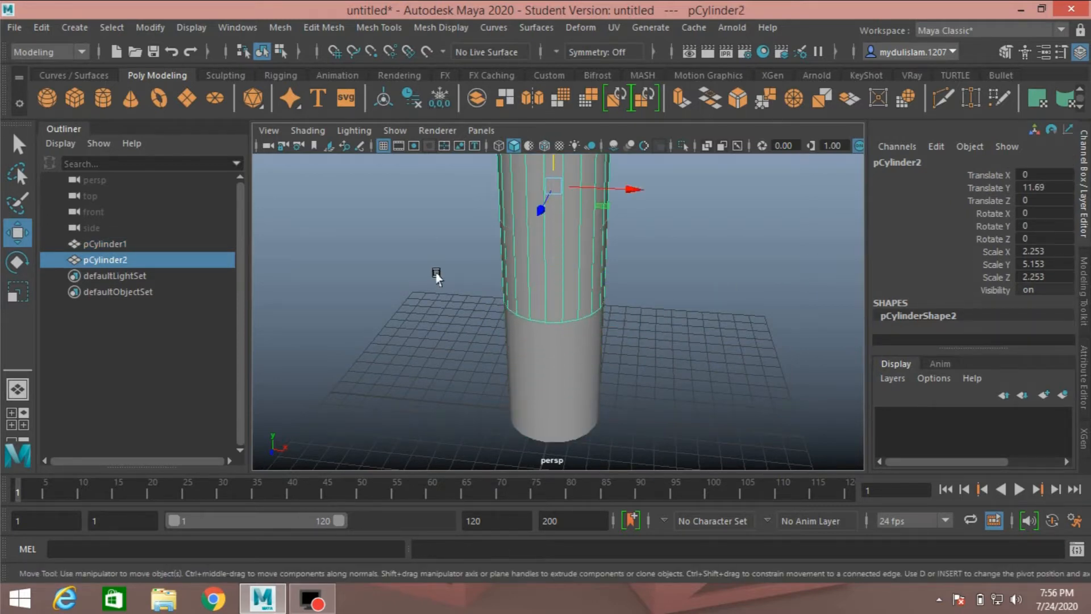
left_click(544, 146)
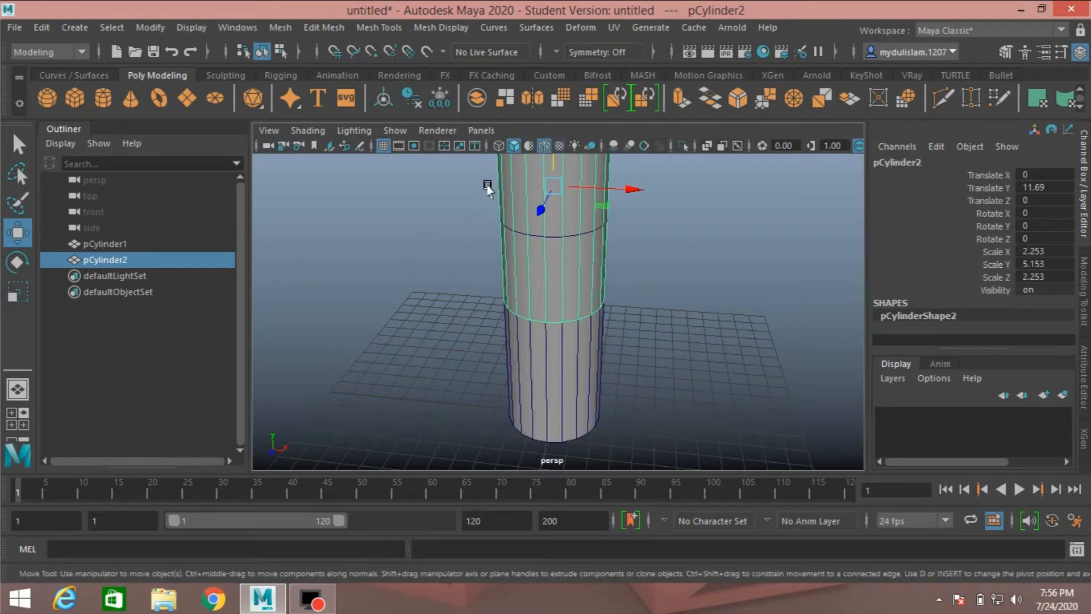
Step: In the top view, scale the duplicate uniformly to about 1.12 in X and Z, and display wireframe on shaded
key("space")
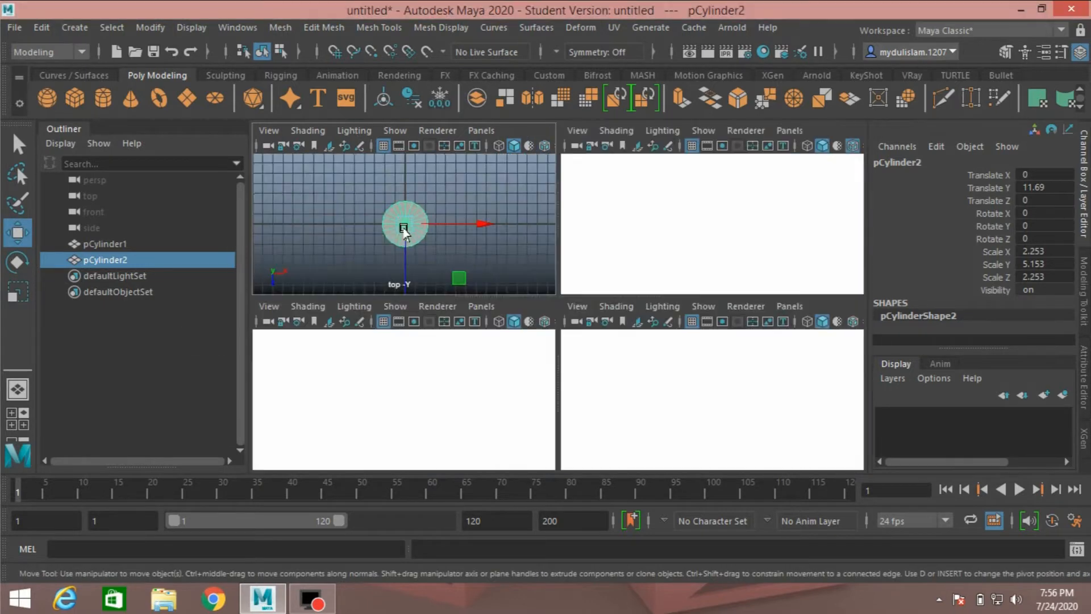
key("space")
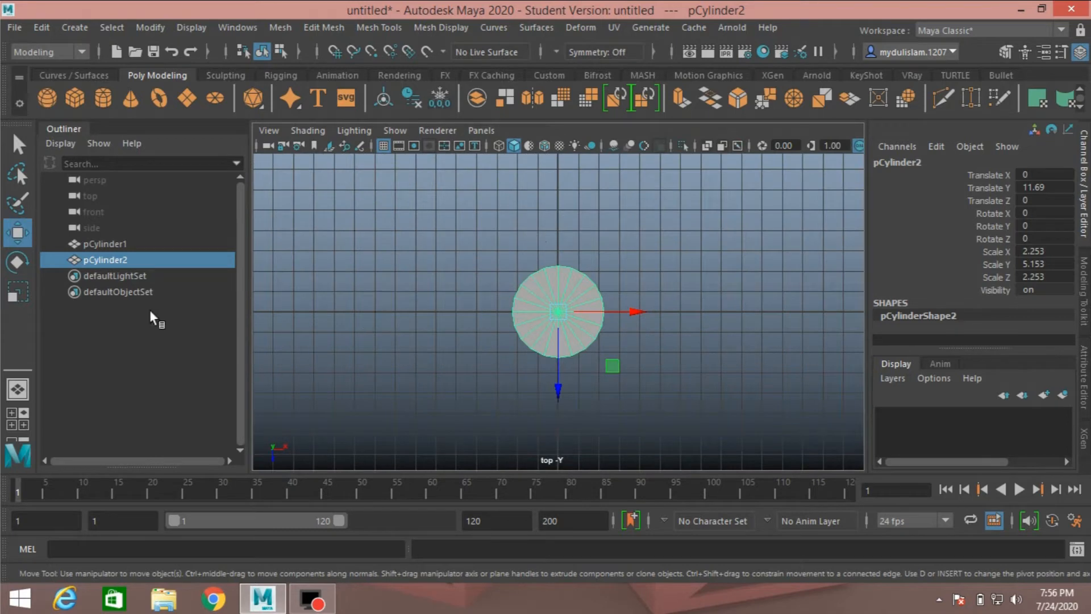
left_click(17, 292)
left_click_drag(559, 311, 496, 332)
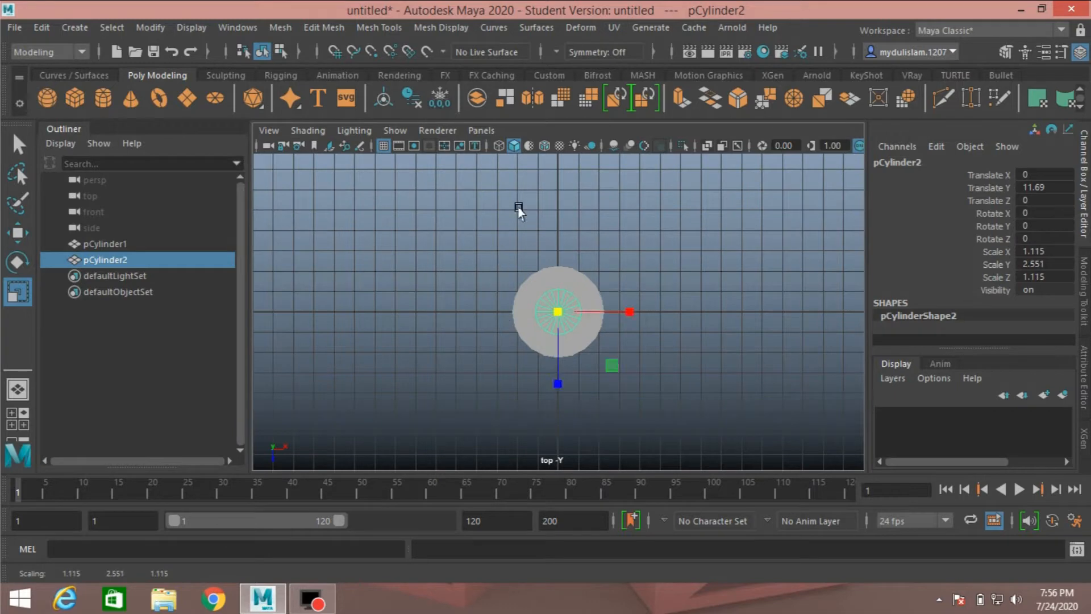
left_click(544, 146)
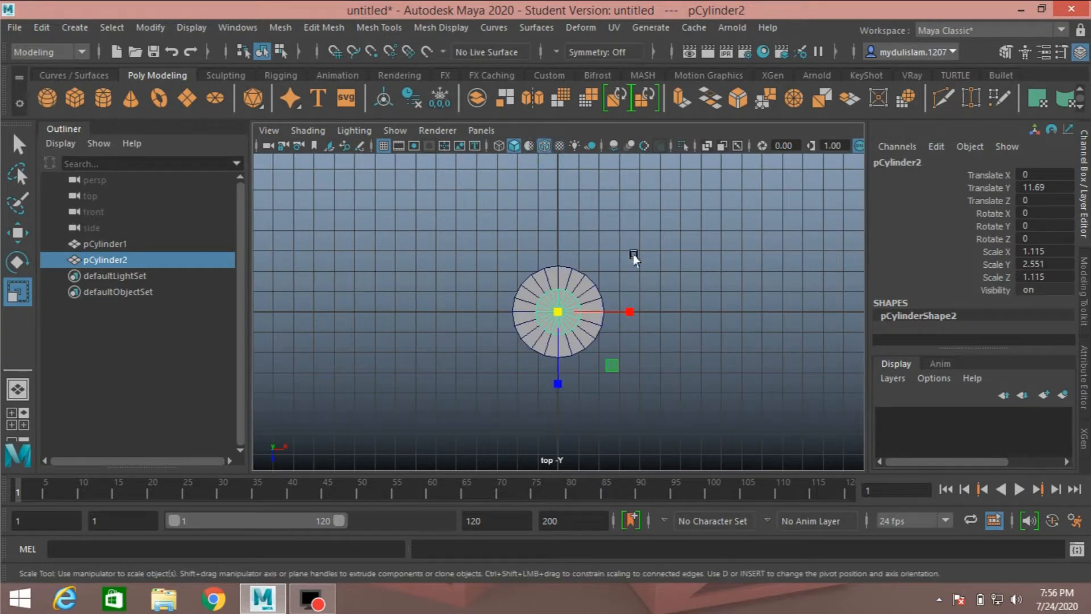
Step: In the perspective view, raise the thin cylinder to about 14.08 in Y above the thick one
key("space")
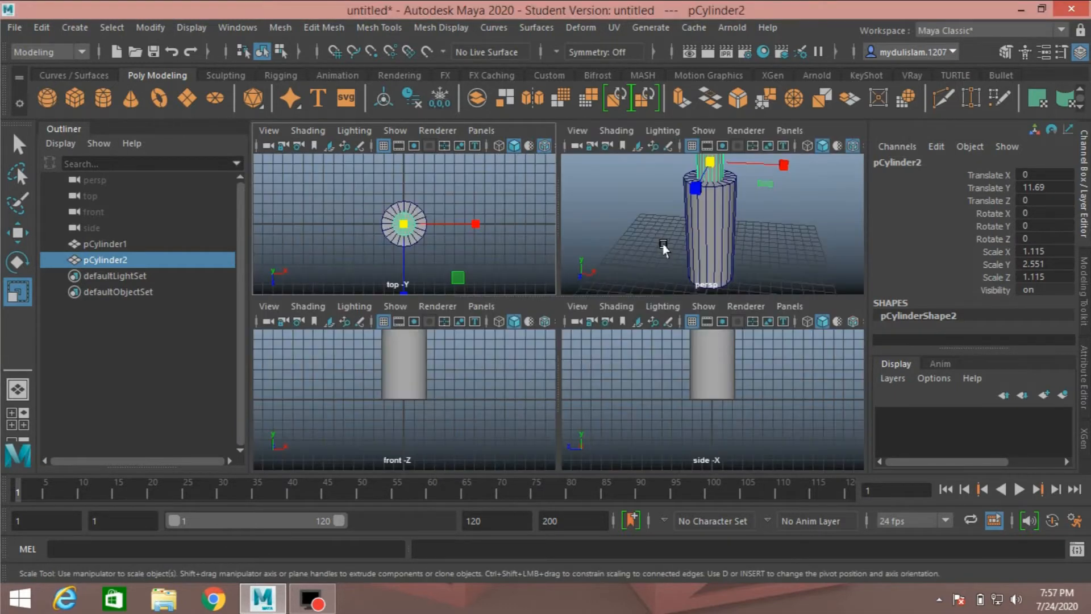
key("space")
scroll(625, 298, "down", 4)
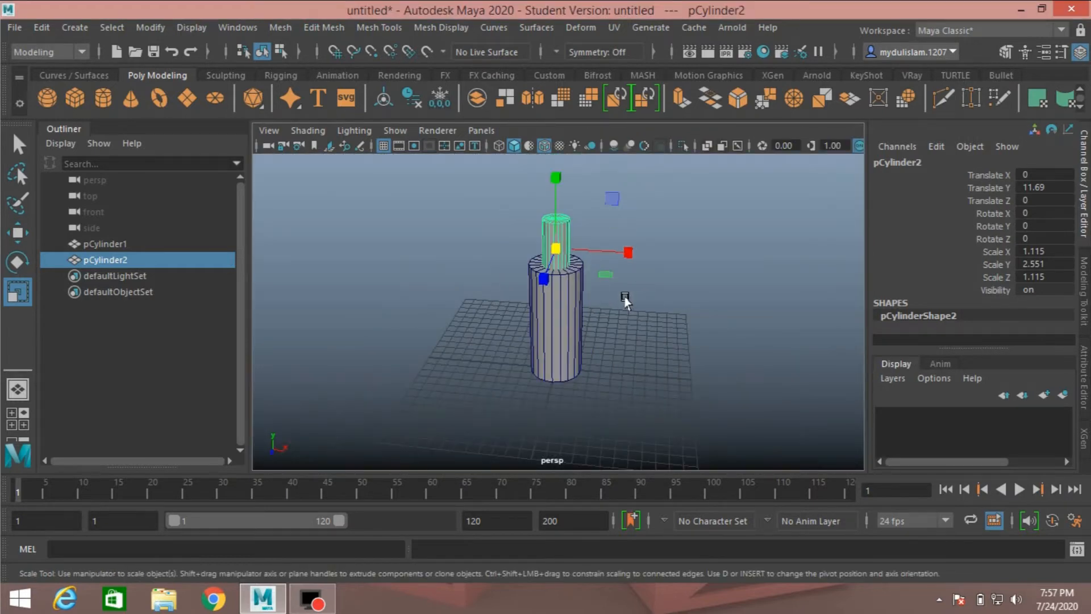
scroll(626, 305, "up", 2)
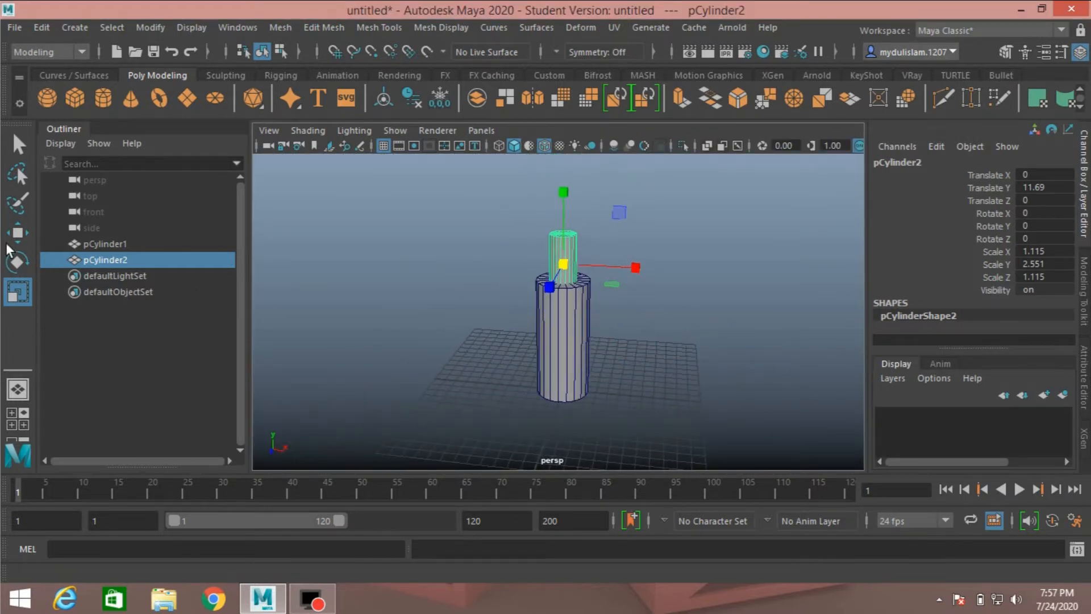
key("w")
left_click_drag(562, 207, 563, 181)
middle_click_drag(635, 257, 631, 300, "alt")
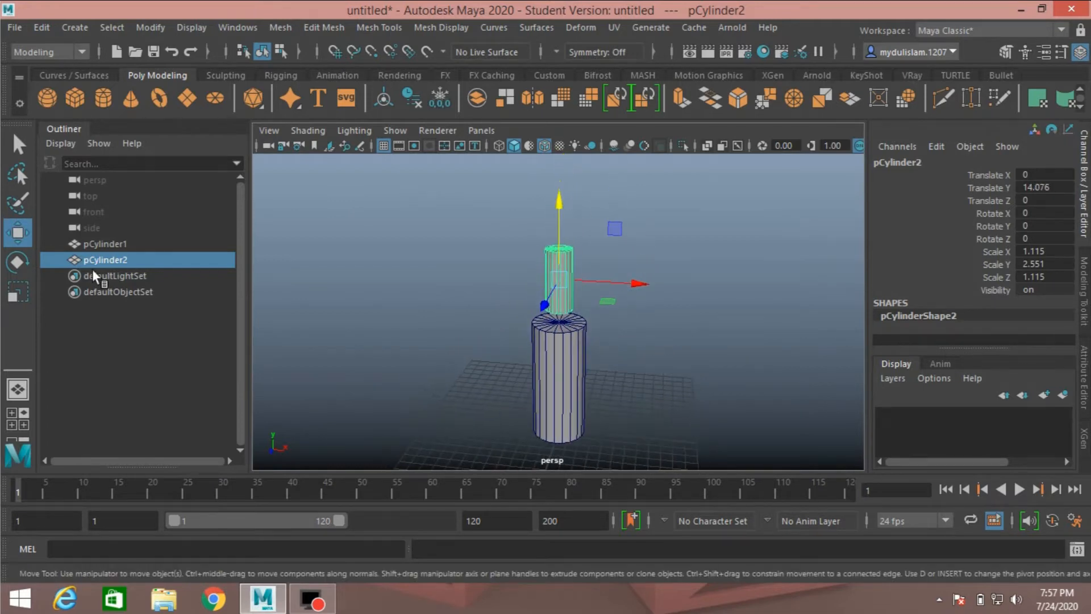
Step: Stretch the thin upper cylinder vertically to a Y scale of about 3.77
left_click(17, 292)
left_click_drag(560, 209, 559, 165)
left_click(18, 232)
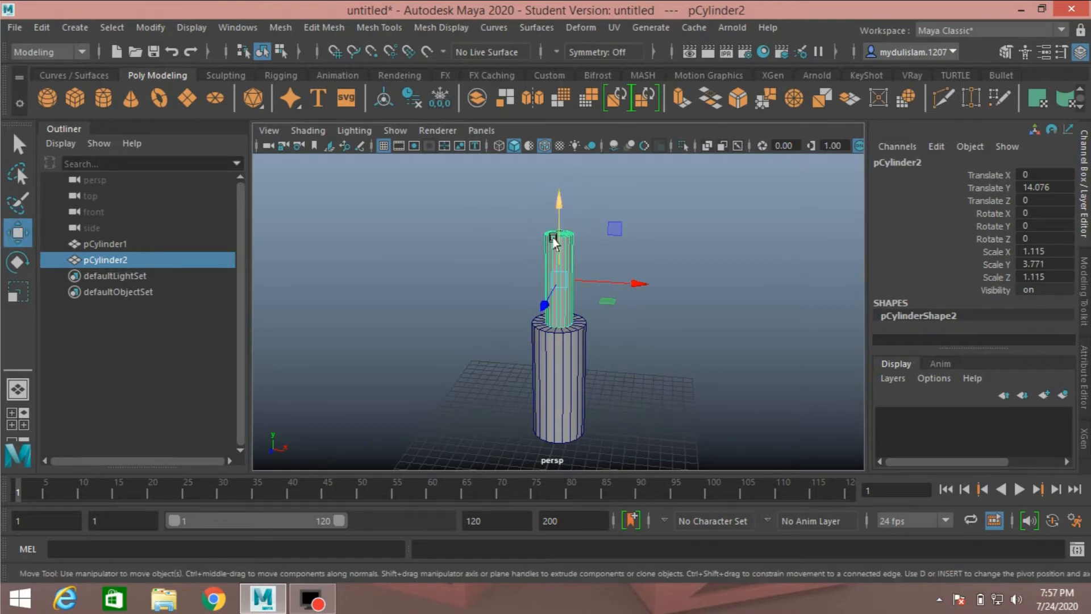
left_click_drag(556, 236, 555, 234)
key("ctrl+z")
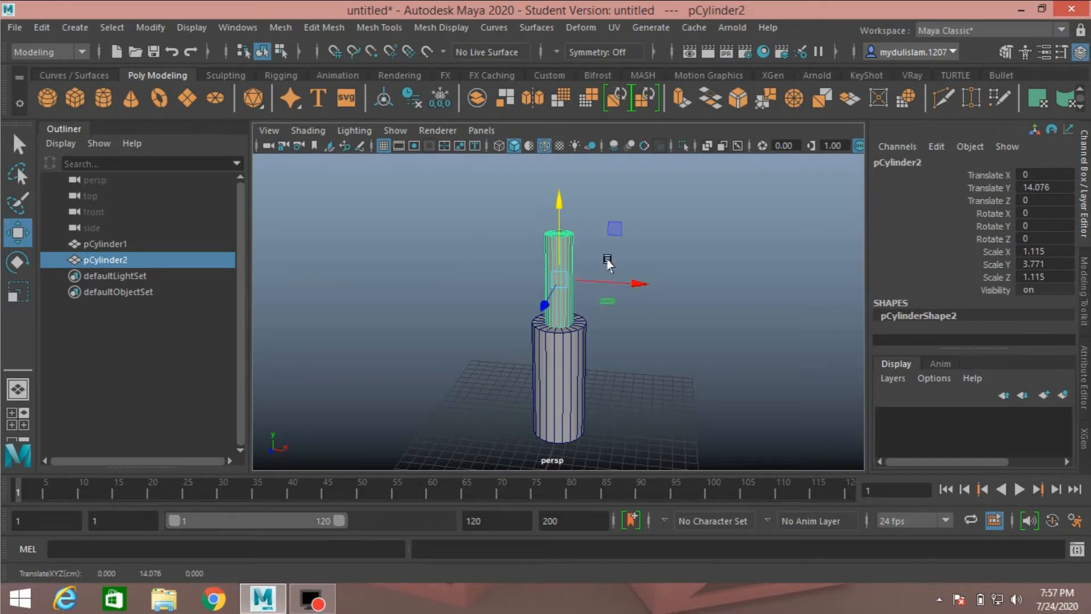
Step: Select both cylinders and freeze their transformations
left_click_drag(607, 260, 616, 277, "alt")
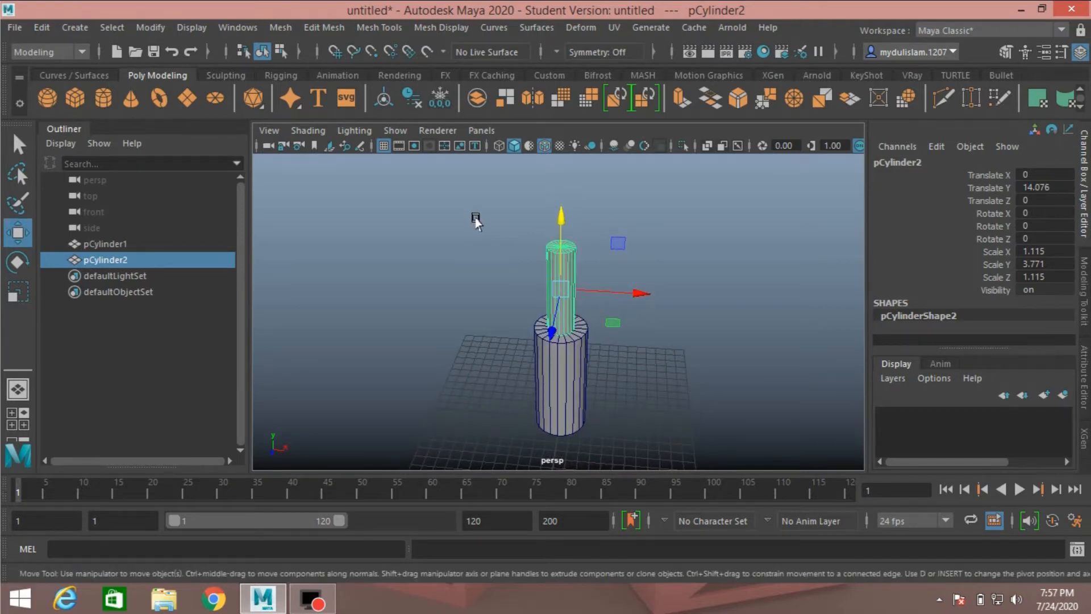
left_click_drag(415, 347, 726, 474, "shift")
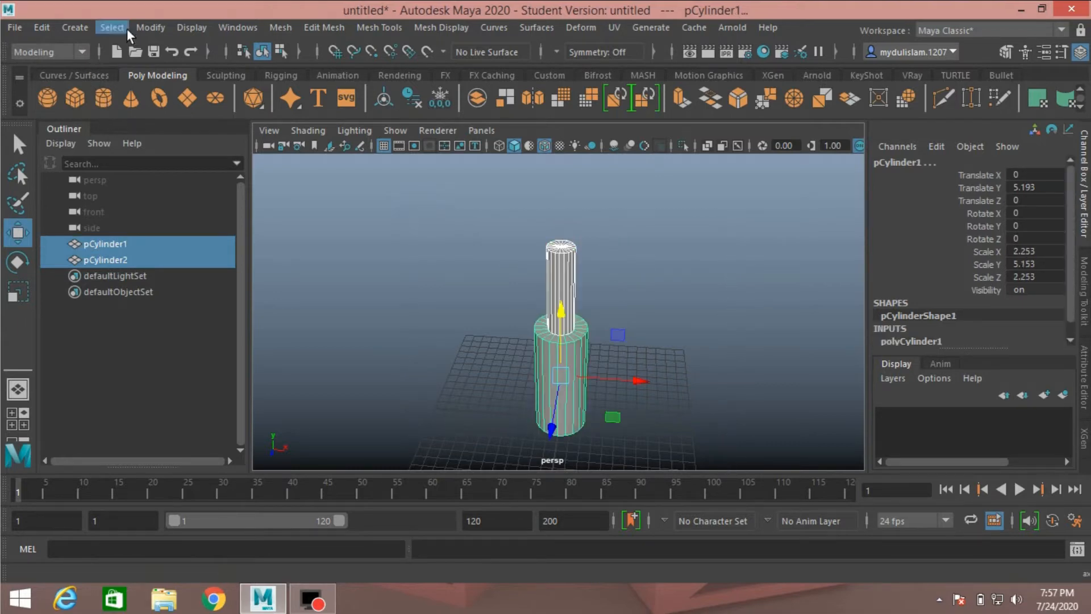
left_click(144, 27)
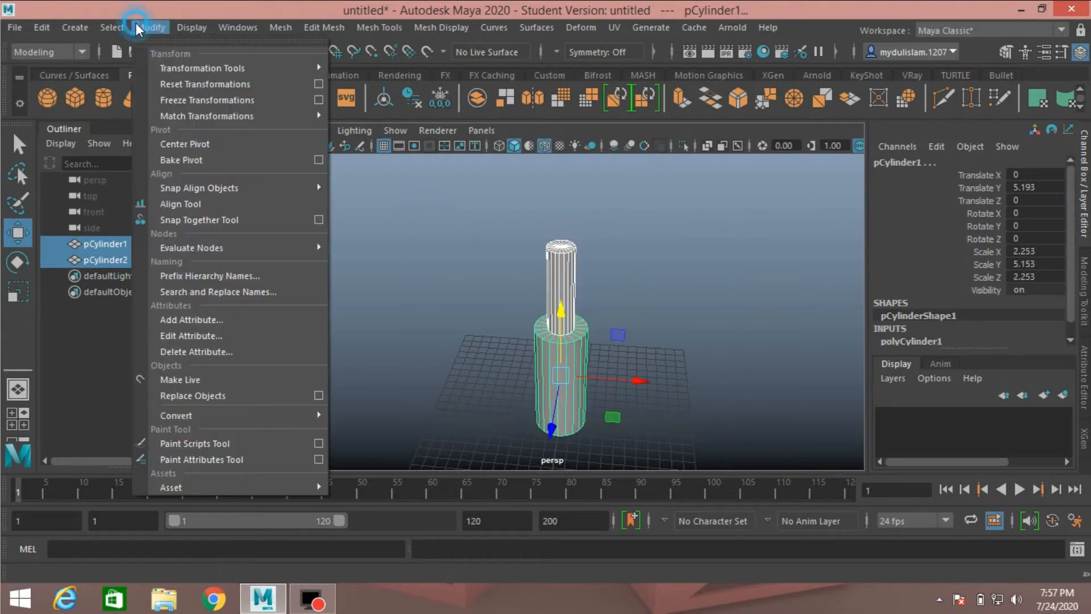
left_click(174, 99)
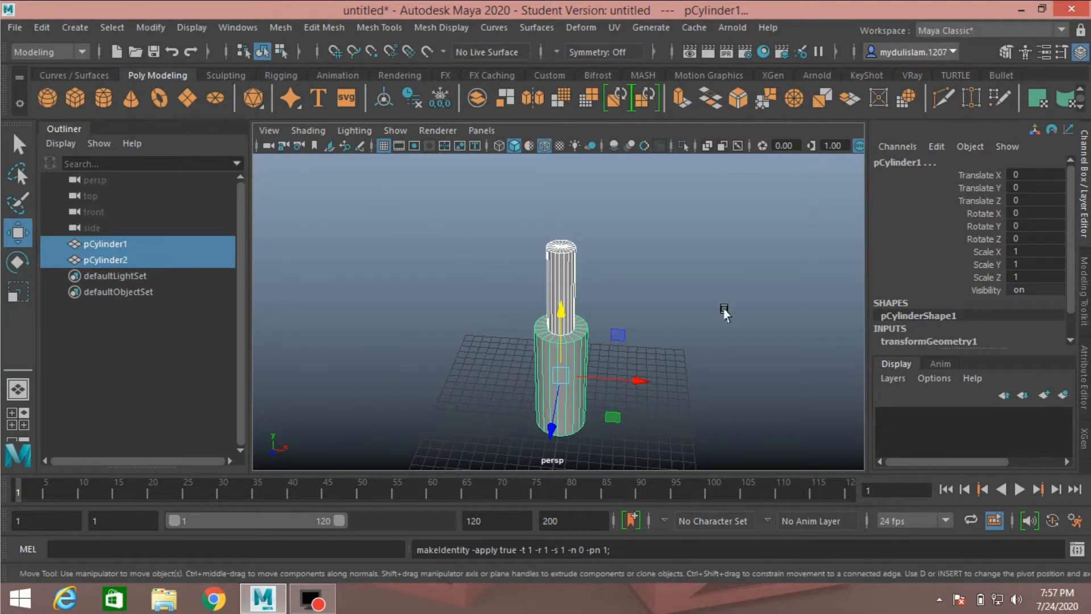
Step: Create a polygon helix at the origin
left_click_drag(723, 309, 718, 288, "alt")
left_click(66, 26)
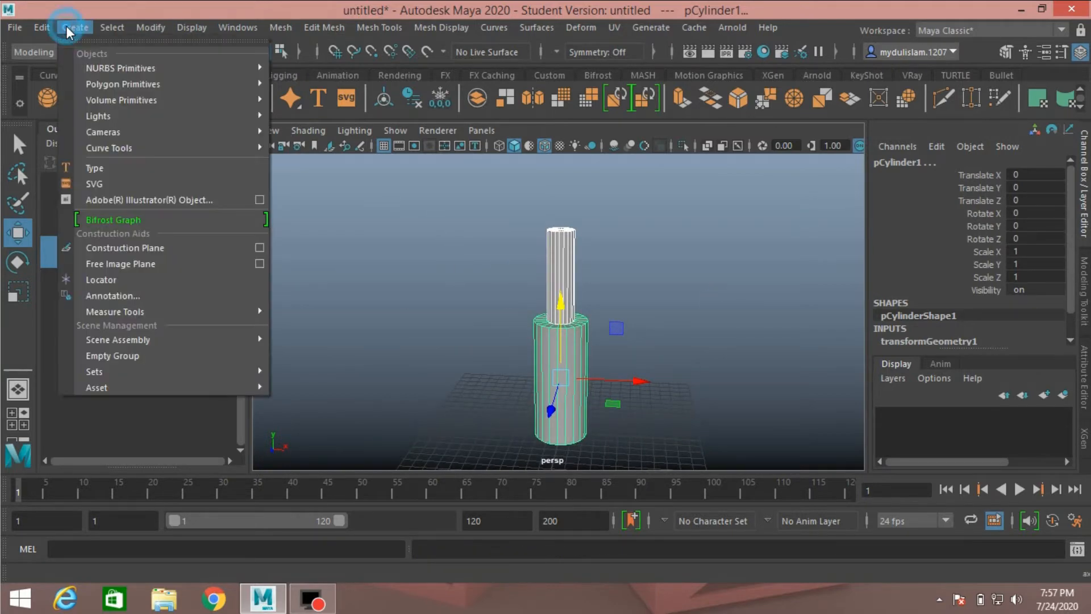
mouse_move(179, 83)
left_click(236, 77)
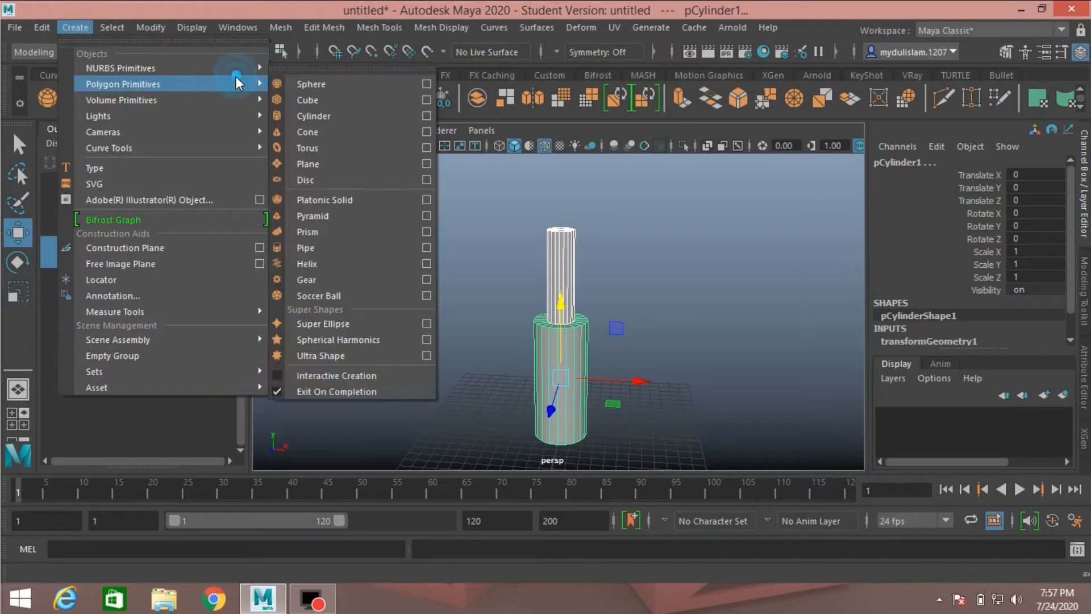
left_click(332, 264)
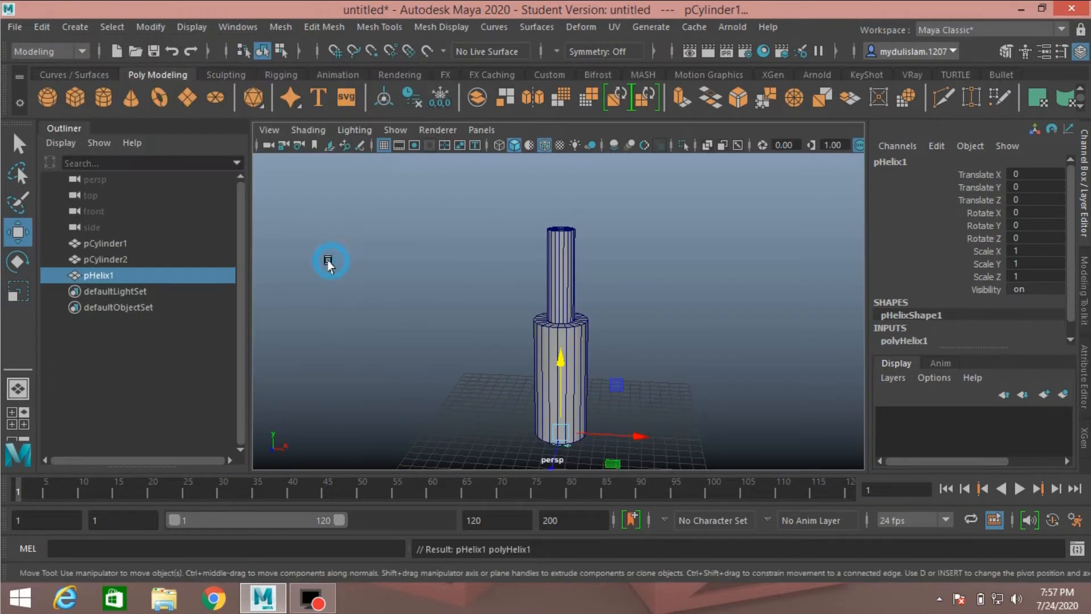
Step: Scale the helix uniformly to about 3.15 and raise it to about 13.9 in Y around the thin cylinder
left_click(16, 295)
left_click_drag(561, 432, 611, 451)
left_click(18, 233)
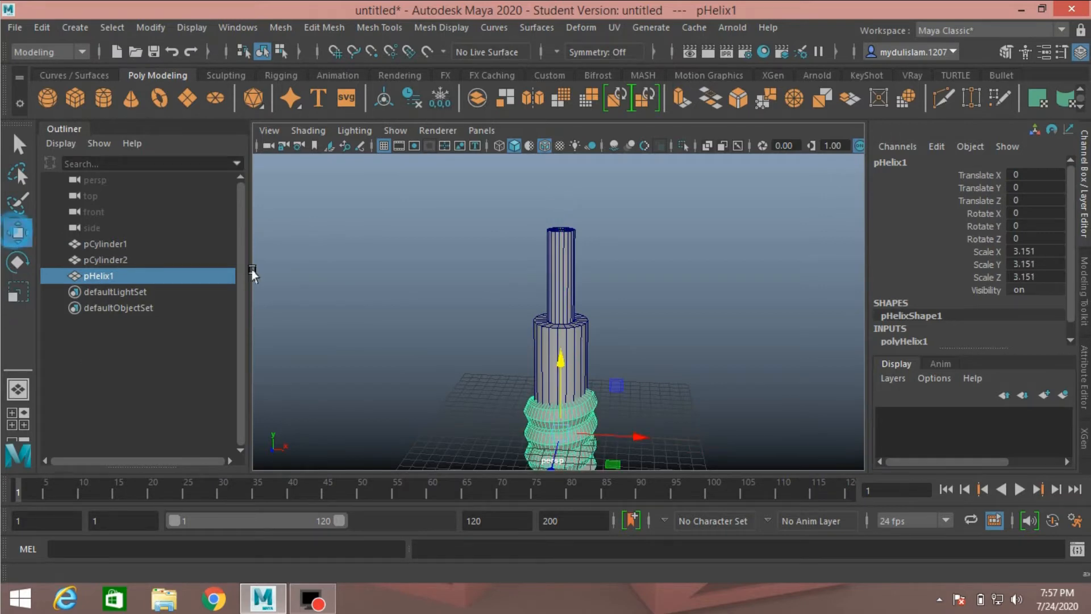
left_click_drag(560, 363, 572, 202)
Step: Set the helix's radius to 0.1 and reduce its width to 1.4
scroll(919, 329, "down", 1)
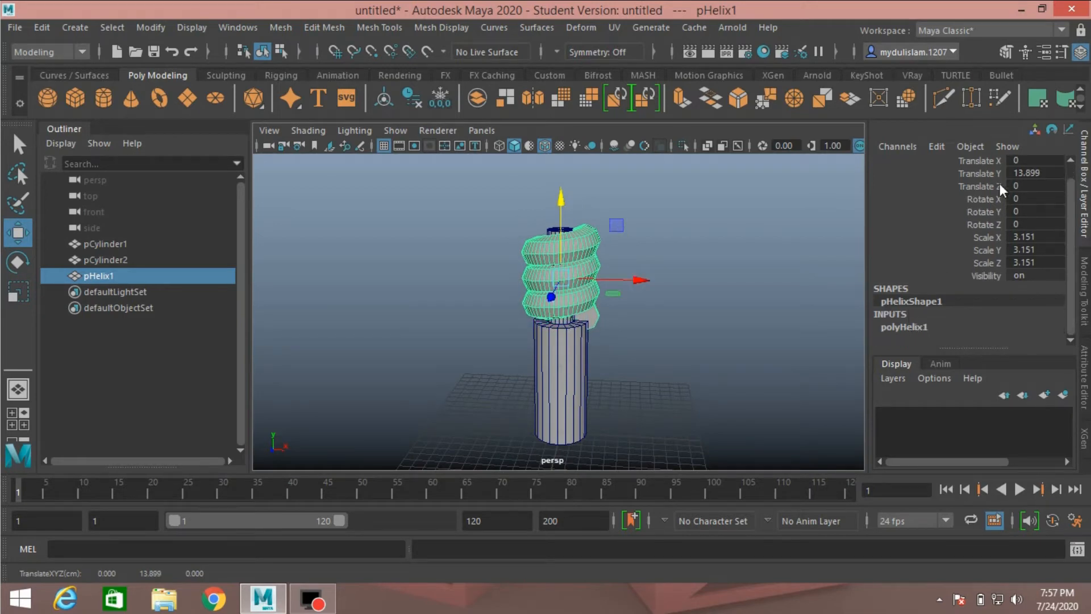
left_click(917, 318)
scroll(912, 322, "down", 5)
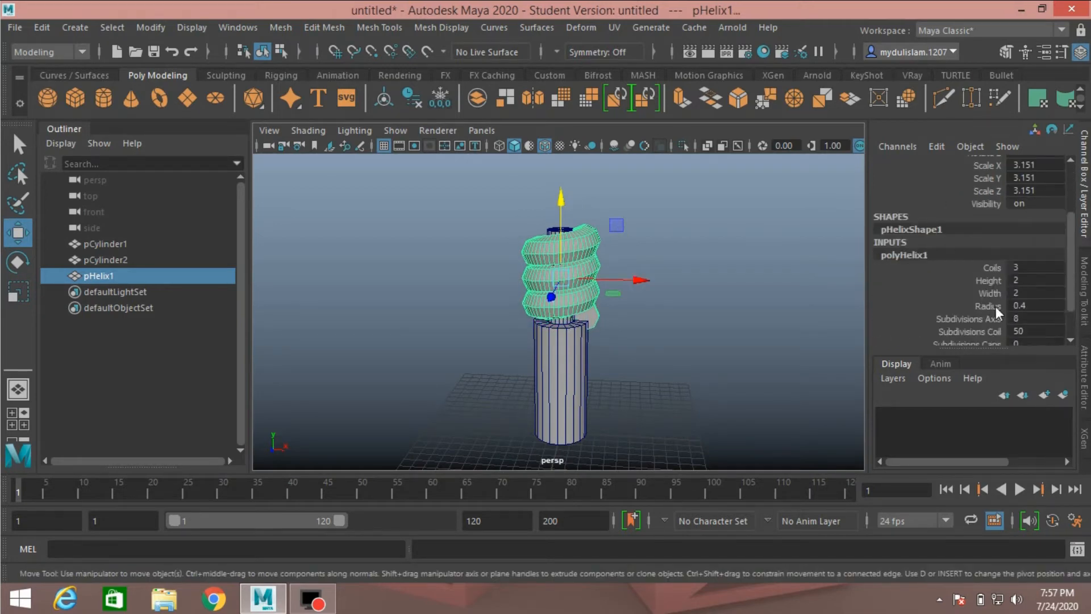
double_click(1024, 306)
key("Return")
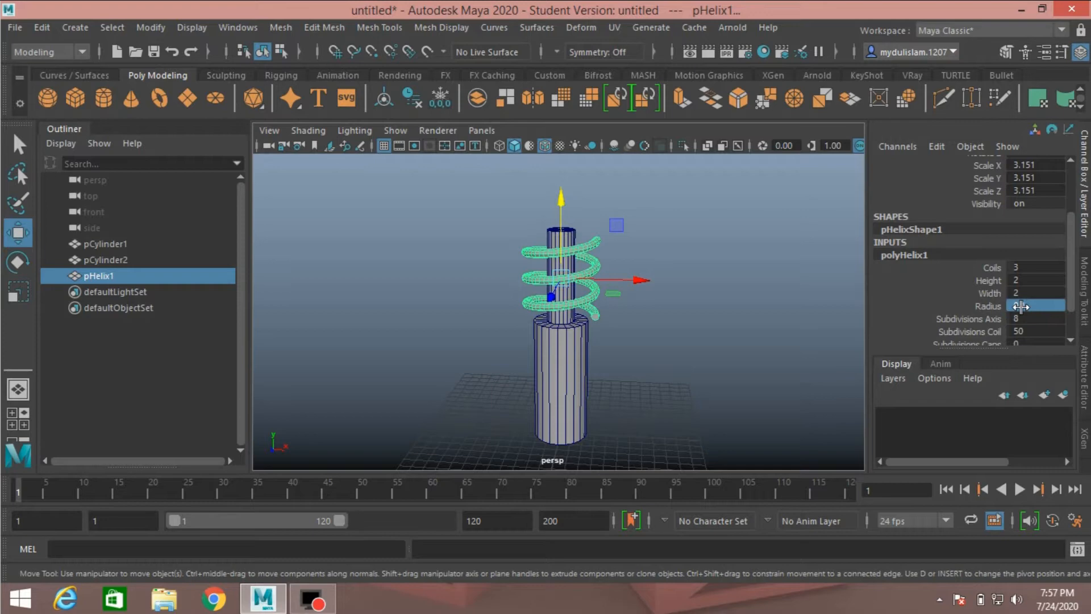
left_click(981, 293)
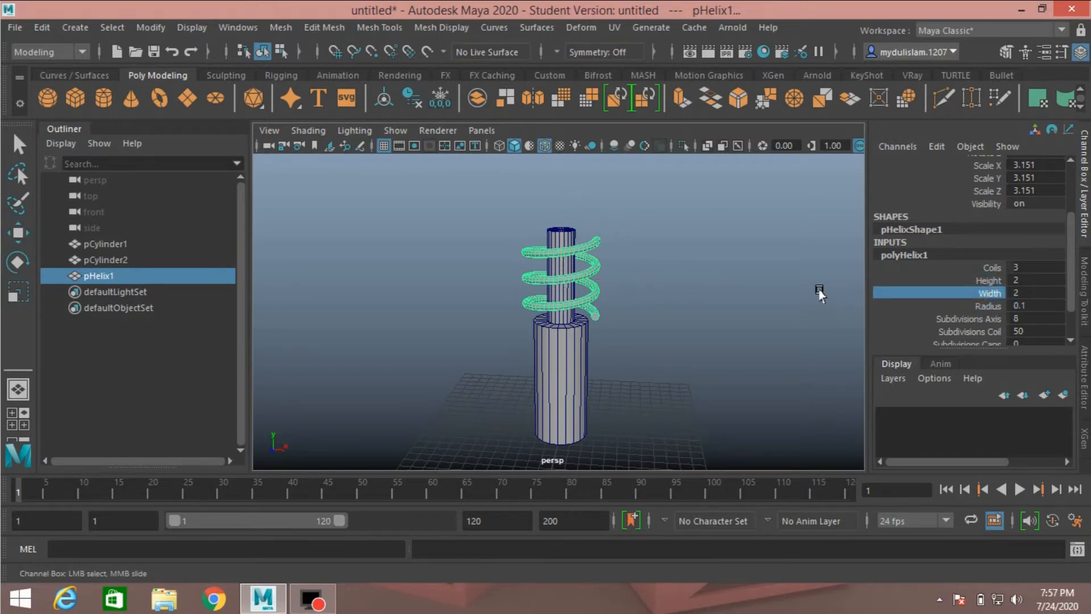
middle_click_drag(822, 288, 818, 291)
Step: Raise the helix slightly along the thin cylinder to about 14.16 in Y
left_click_drag(697, 333, 684, 336, "alt")
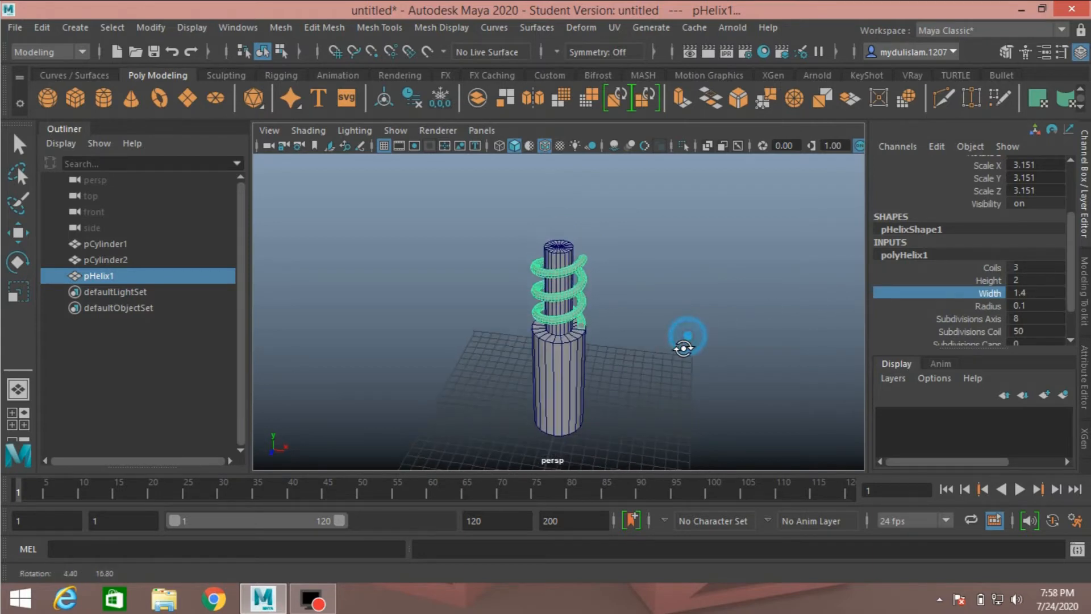
right_click_drag(685, 336, 679, 359, "alt")
left_click_drag(679, 359, 674, 329, "alt")
left_click(28, 234)
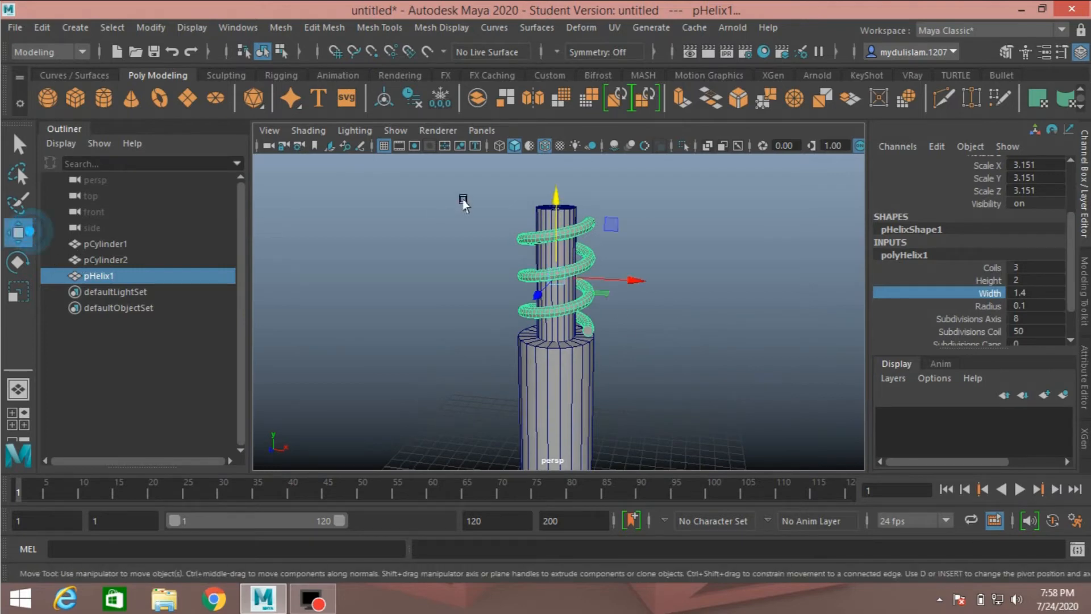
left_click_drag(554, 195, 555, 192)
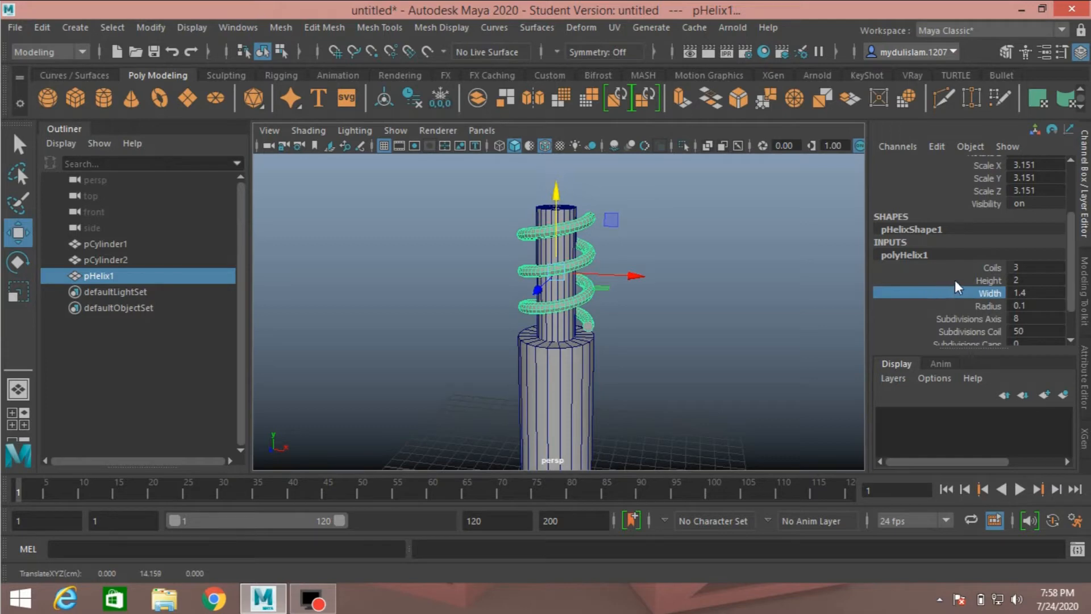
Step: Set the helix's height to 2.2 and its number of coils to 6.3
left_click(955, 279)
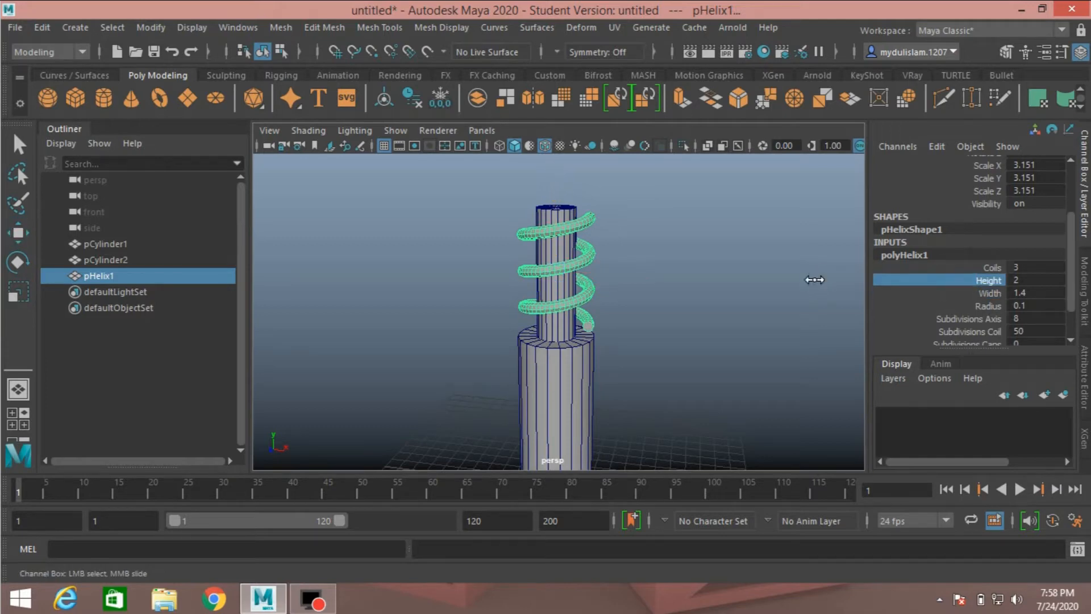
middle_click_drag(814, 279, 816, 280)
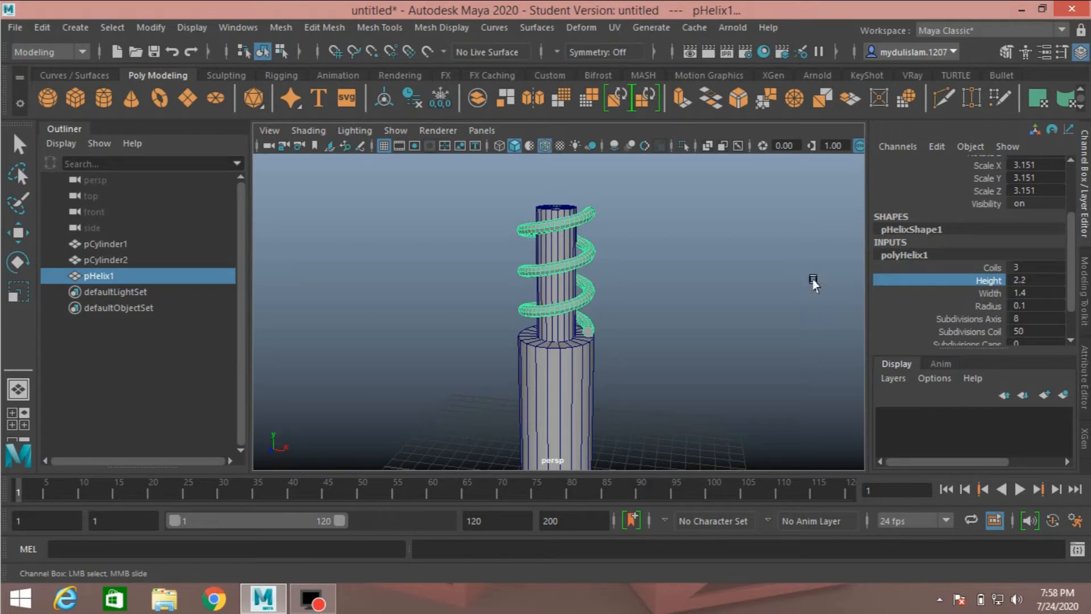
left_click(984, 267)
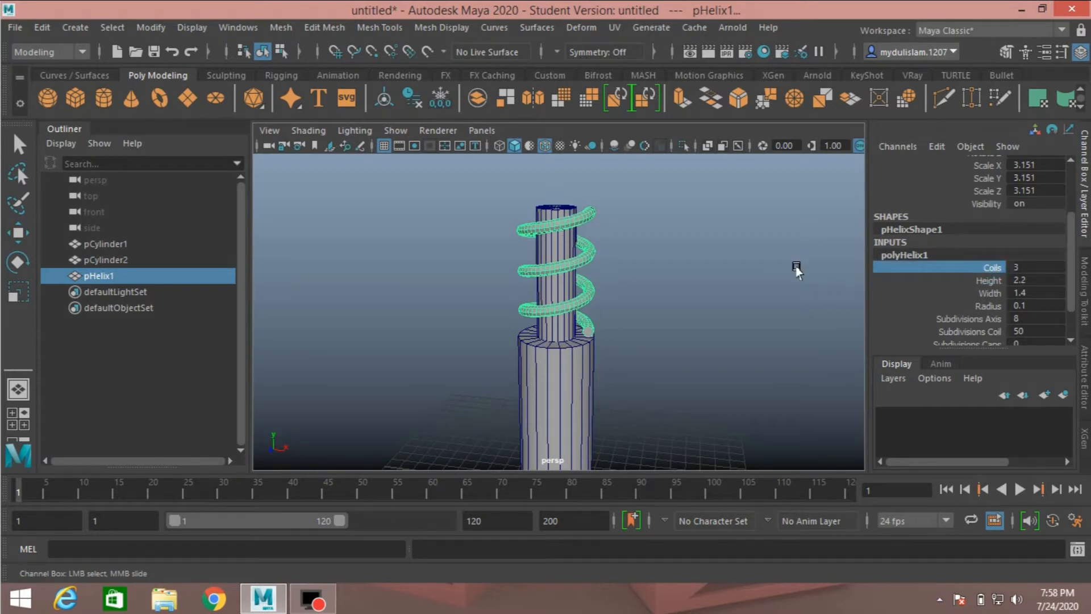
middle_click_drag(796, 271, 826, 267)
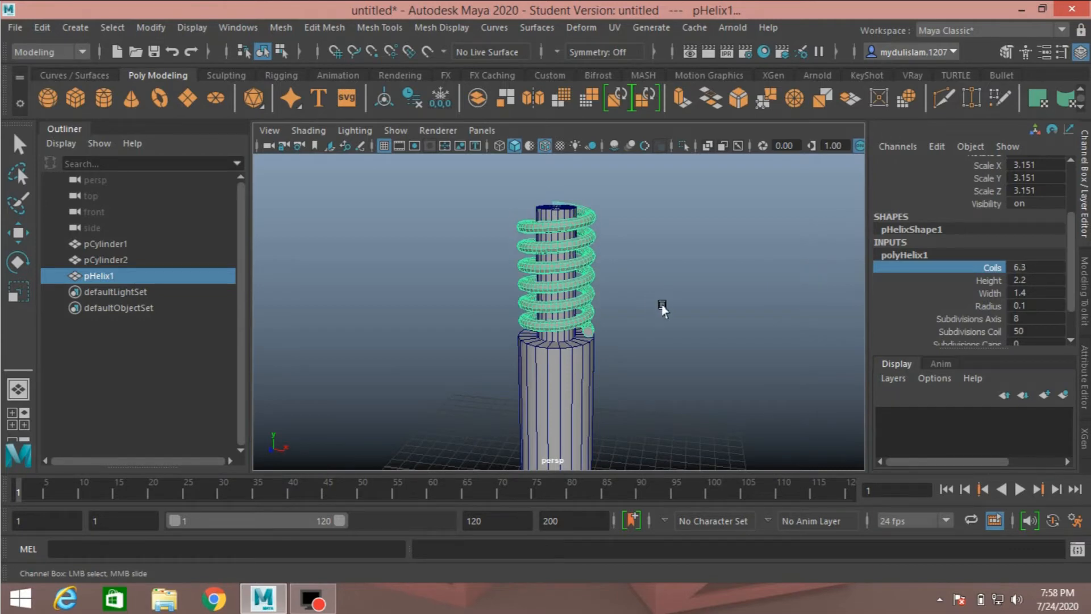
Step: Duplicate the helix with Duplicate Special, using reset settings and the Duplicate input graph option
left_click(40, 33)
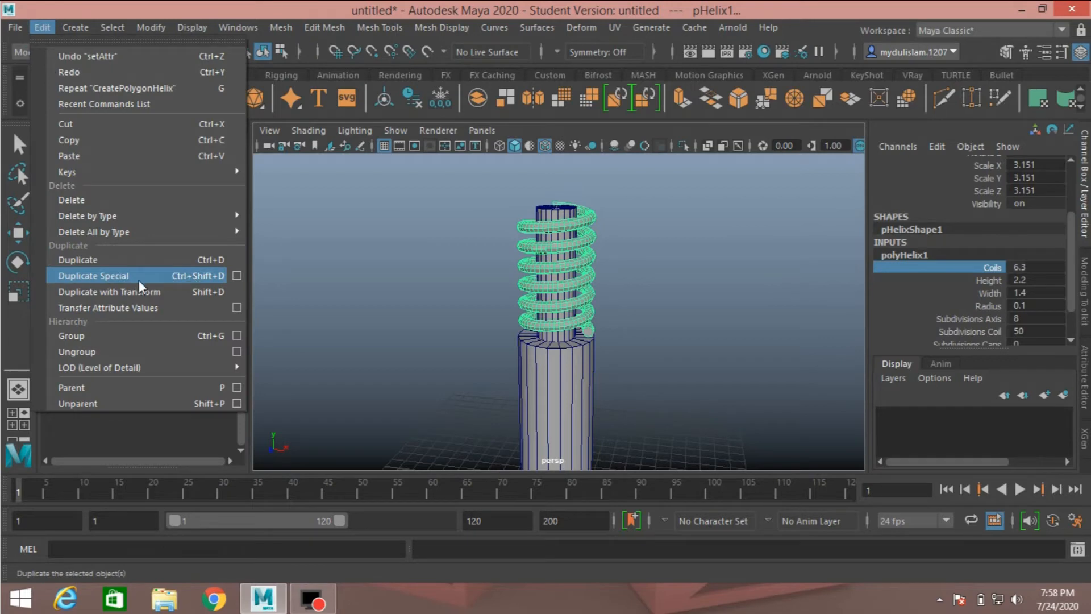
left_click(237, 276)
left_click(562, 57)
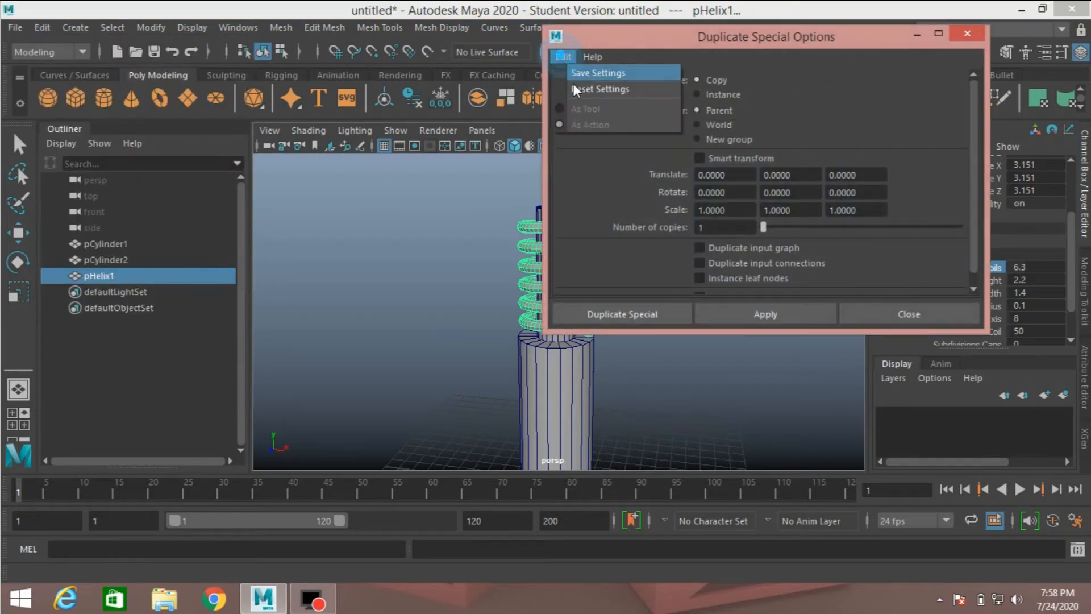
left_click(590, 89)
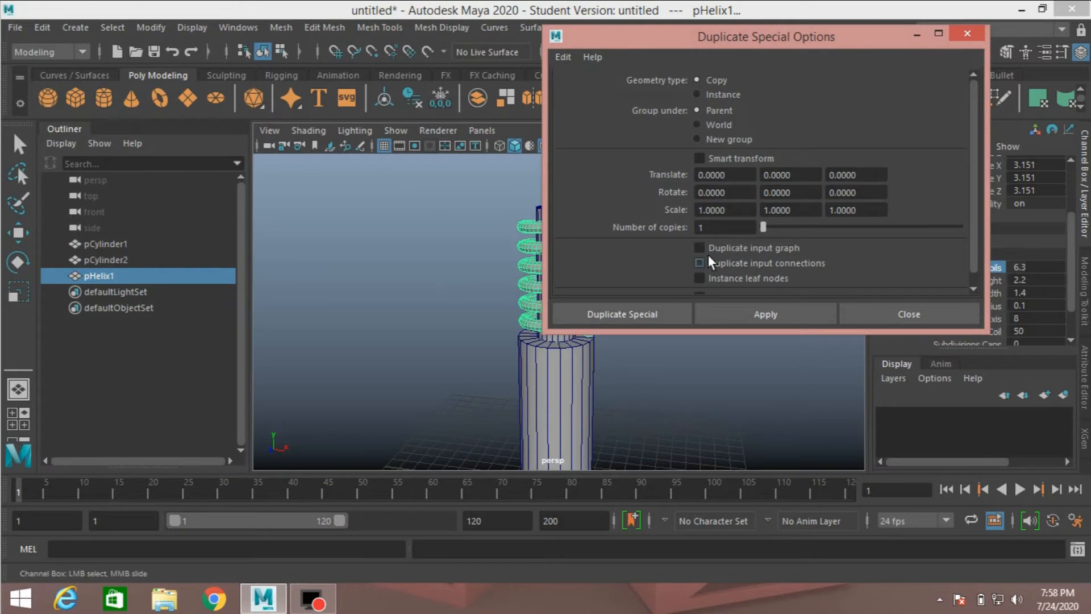
left_click(741, 249)
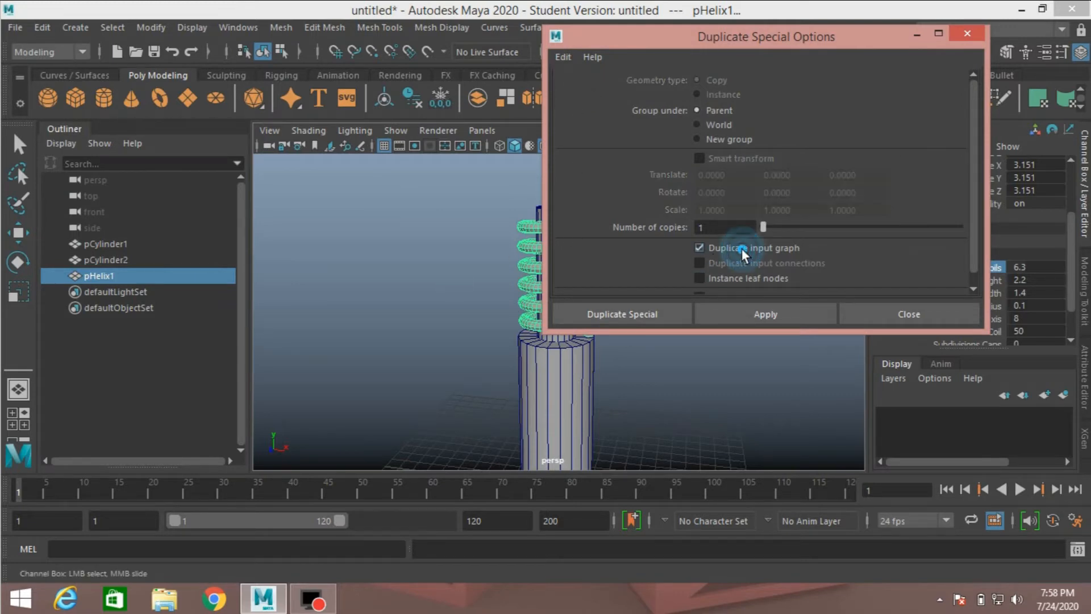
left_click(625, 315)
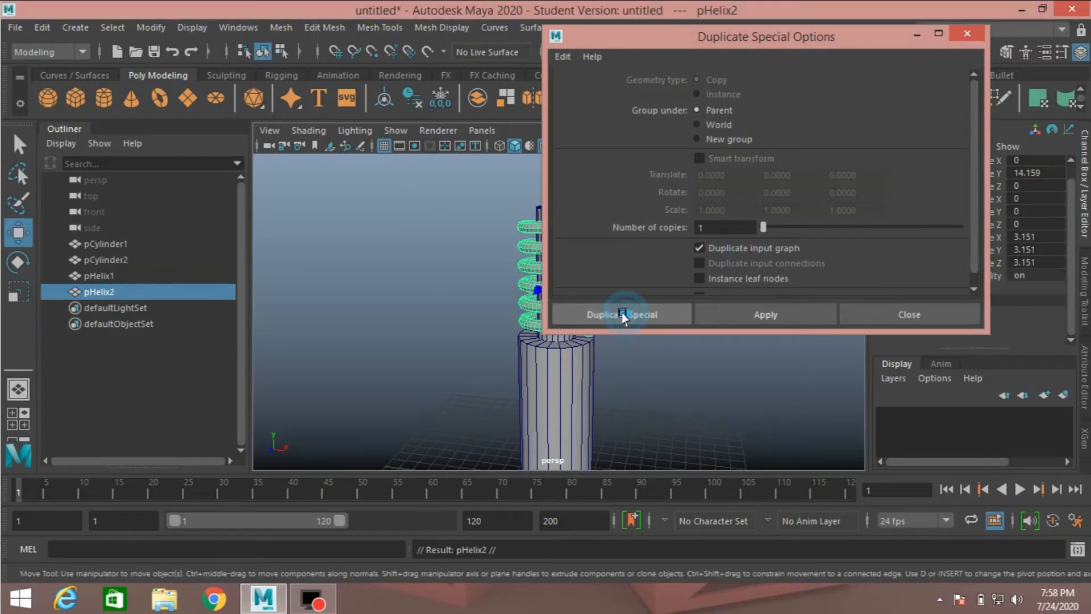
Step: Compress the duplicate helix to a height of 1.2 and lower it onto the top of the thick cylinder
left_click(906, 327)
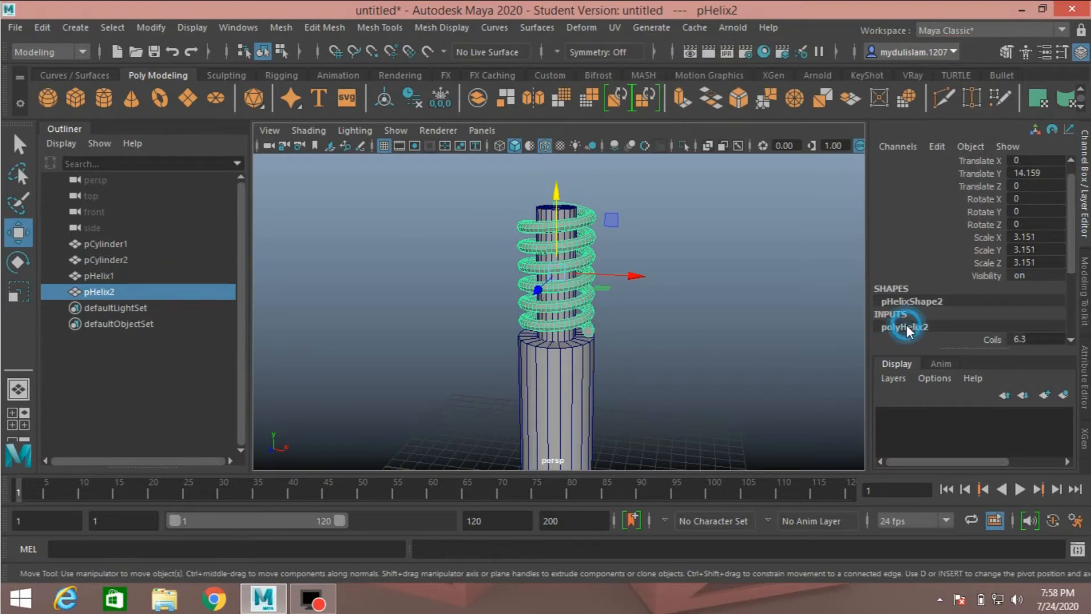
scroll(903, 307, "down", 3)
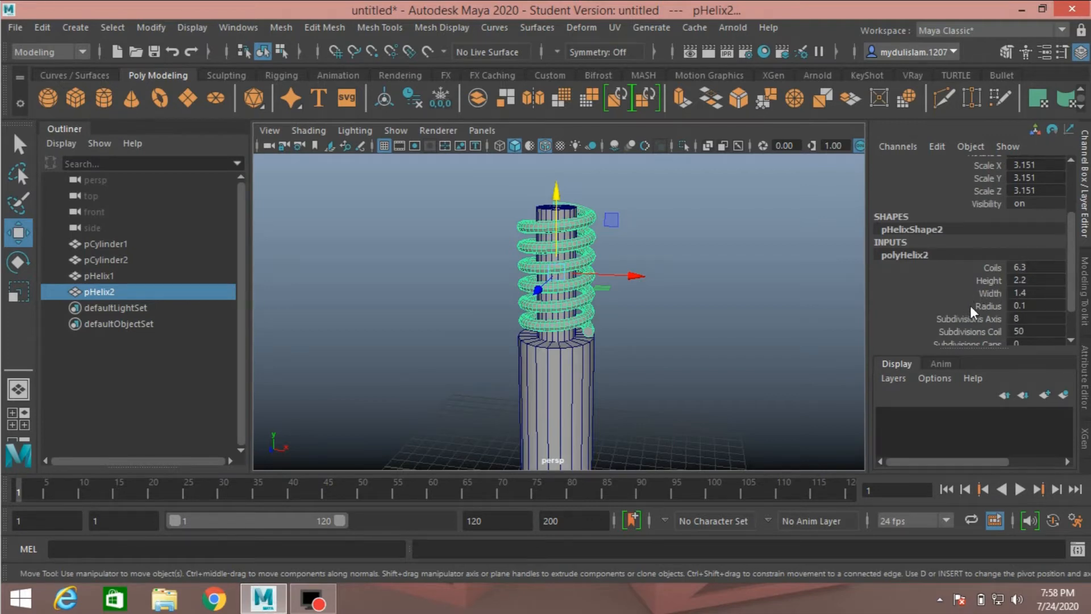
left_click(977, 280)
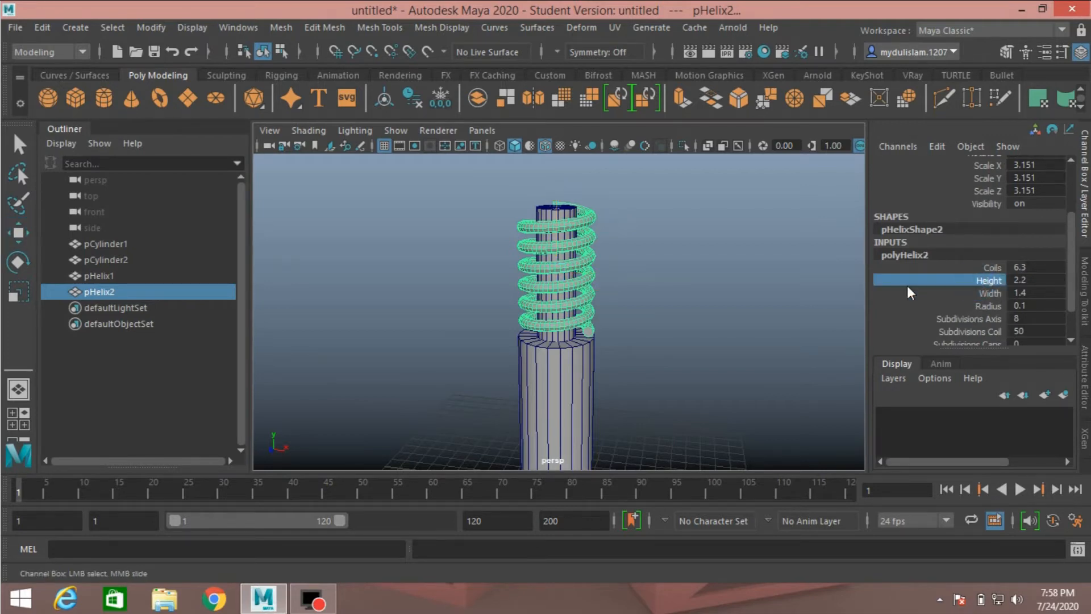
middle_click_drag(825, 285, 814, 283)
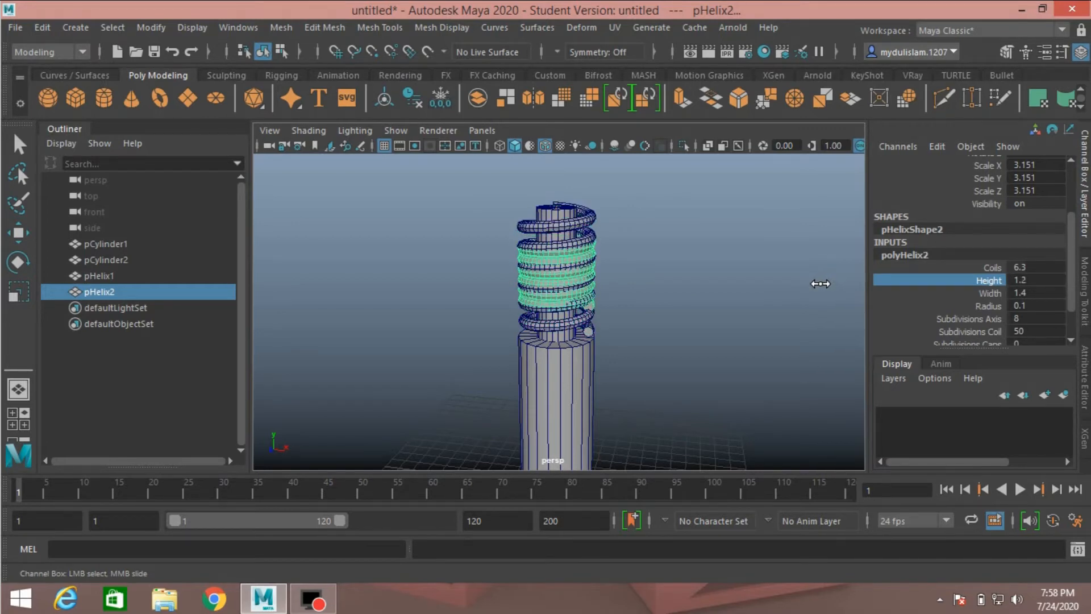
left_click(17, 232)
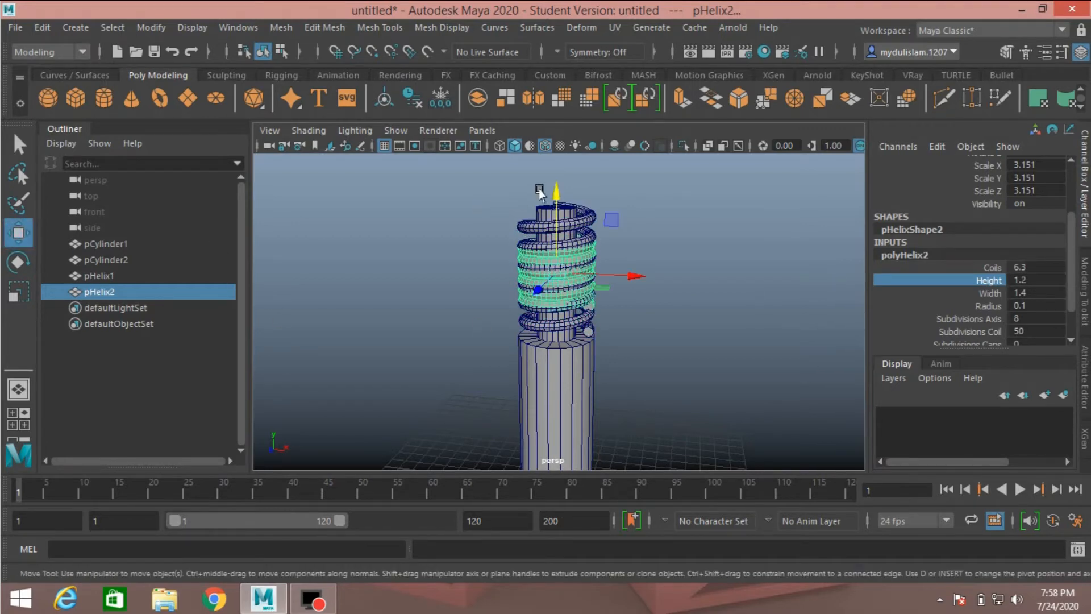
left_click_drag(556, 192, 557, 223)
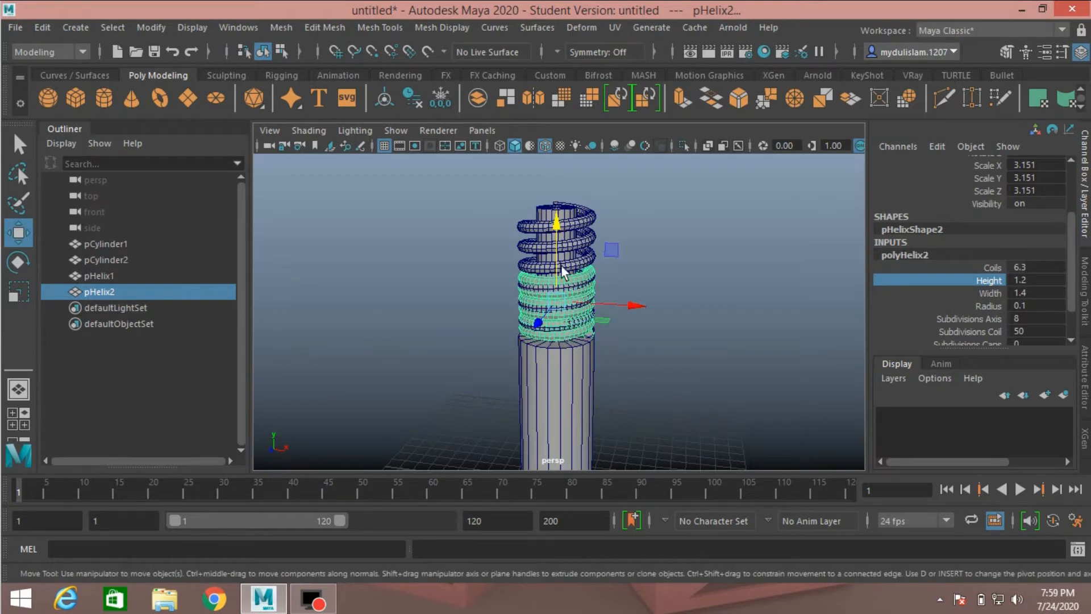
Step: Select both helices, then freeze and reset their transformations
left_click(589, 218, "shift")
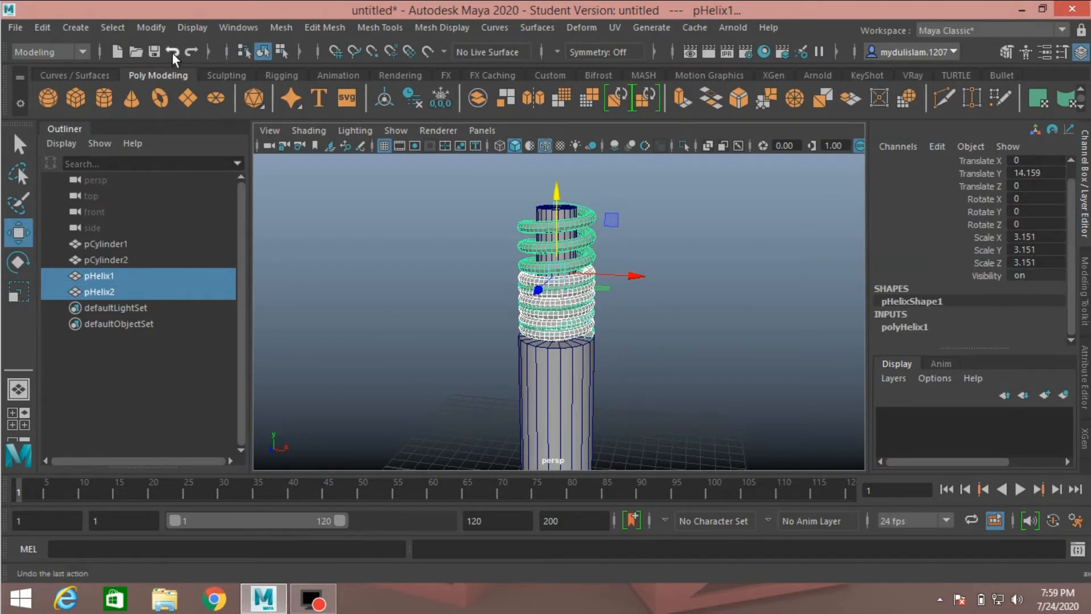
left_click(155, 28)
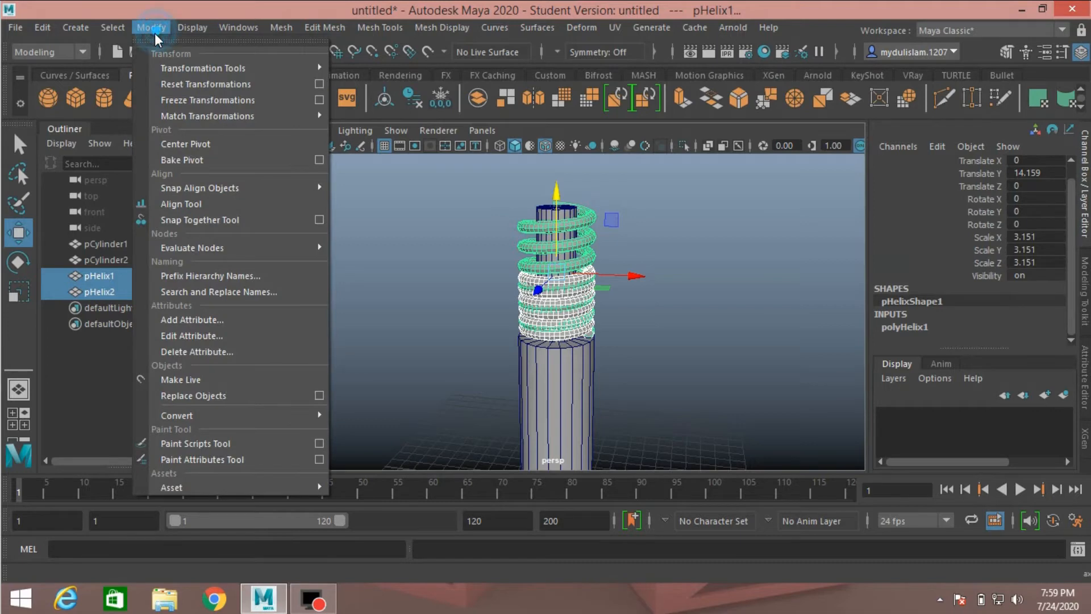
left_click(192, 96)
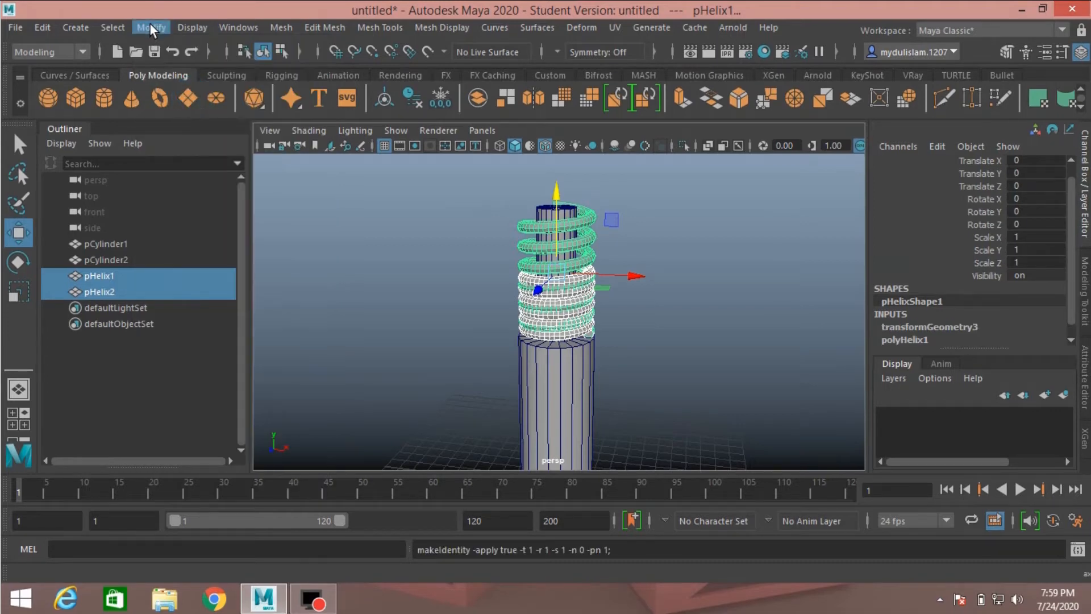
left_click(150, 27)
left_click(182, 83)
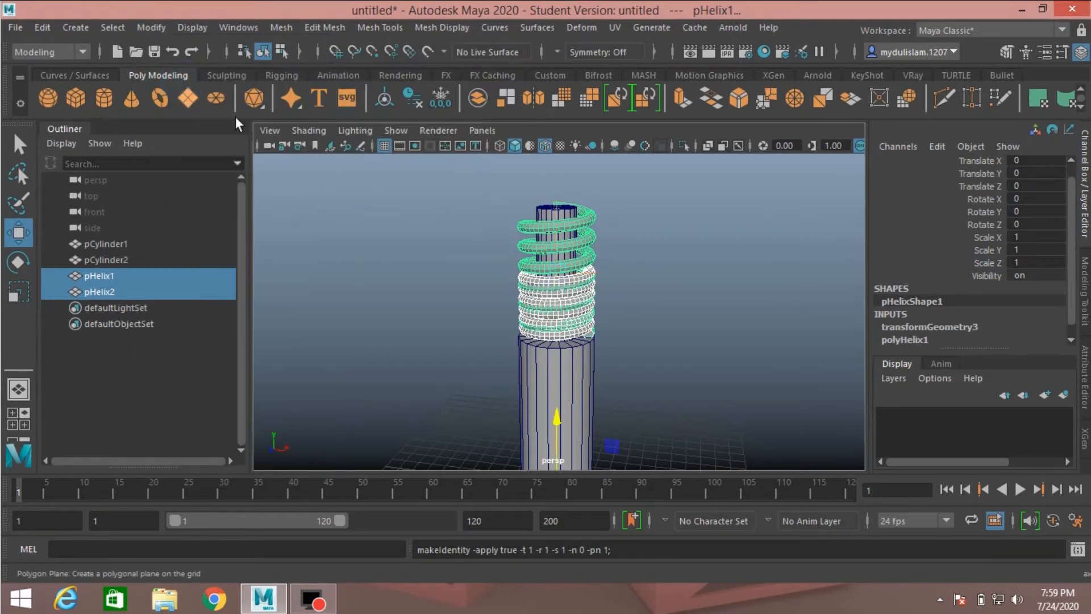
Step: Create a blend shape from the Rigging tools with the compressed helix as target and the tall helix as base
scroll(565, 318, "up", 2)
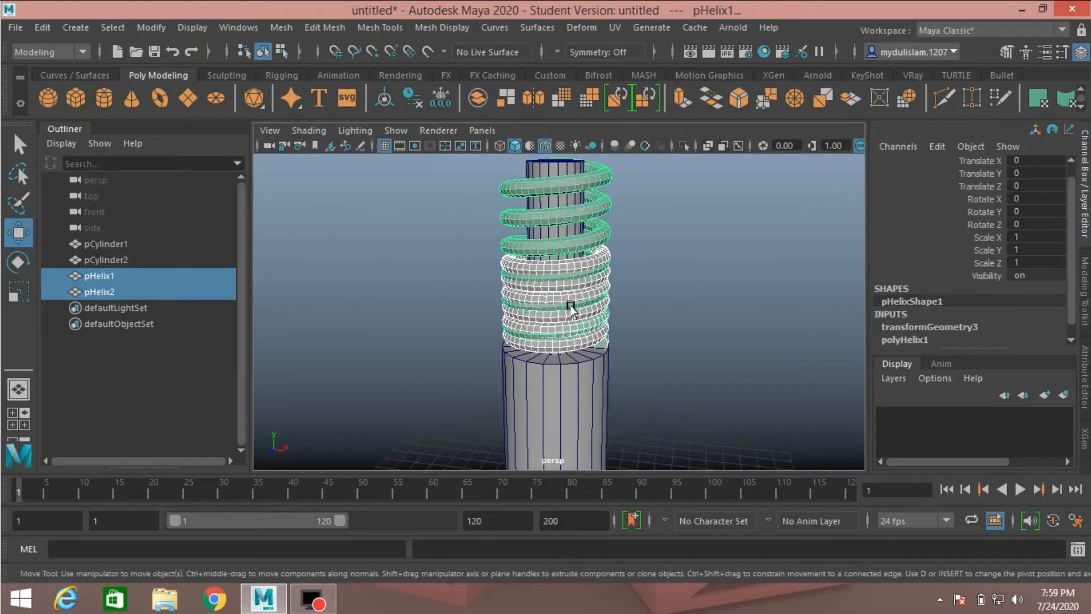
left_click(562, 291)
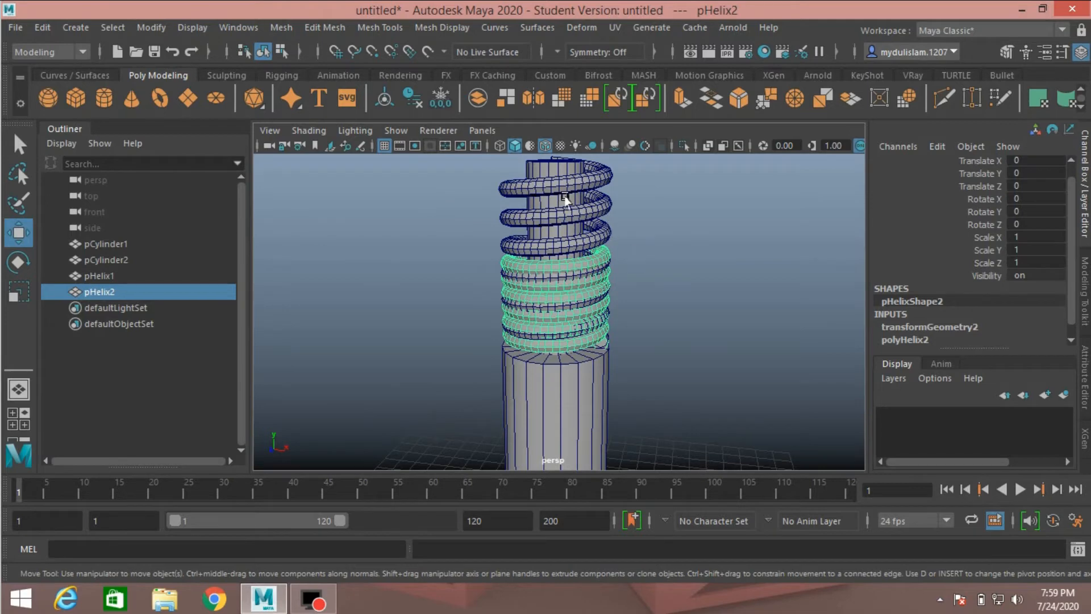
left_click(593, 214, "shift")
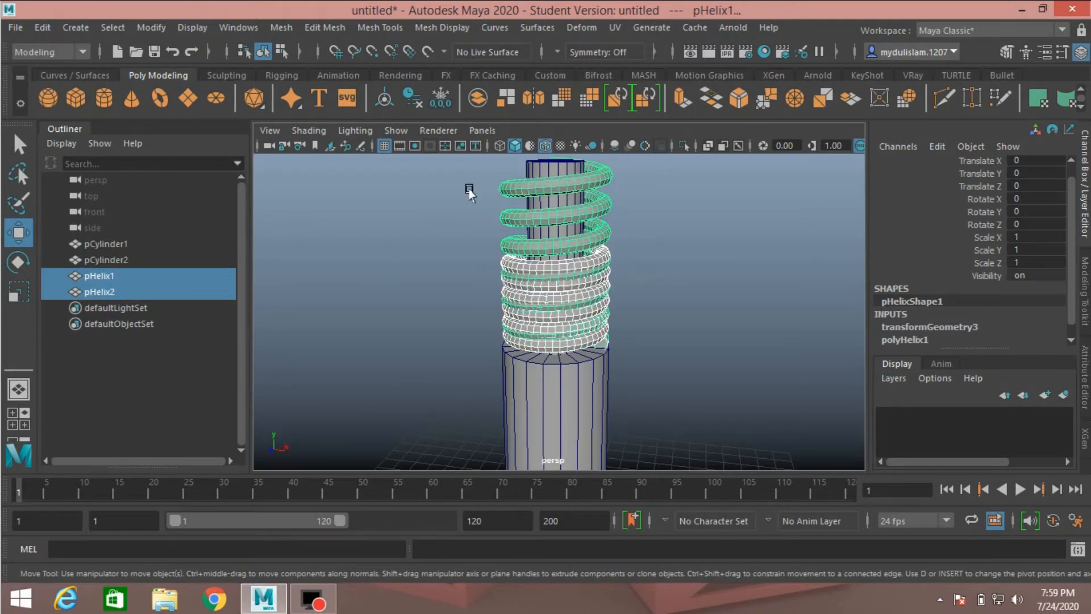
left_click(81, 50)
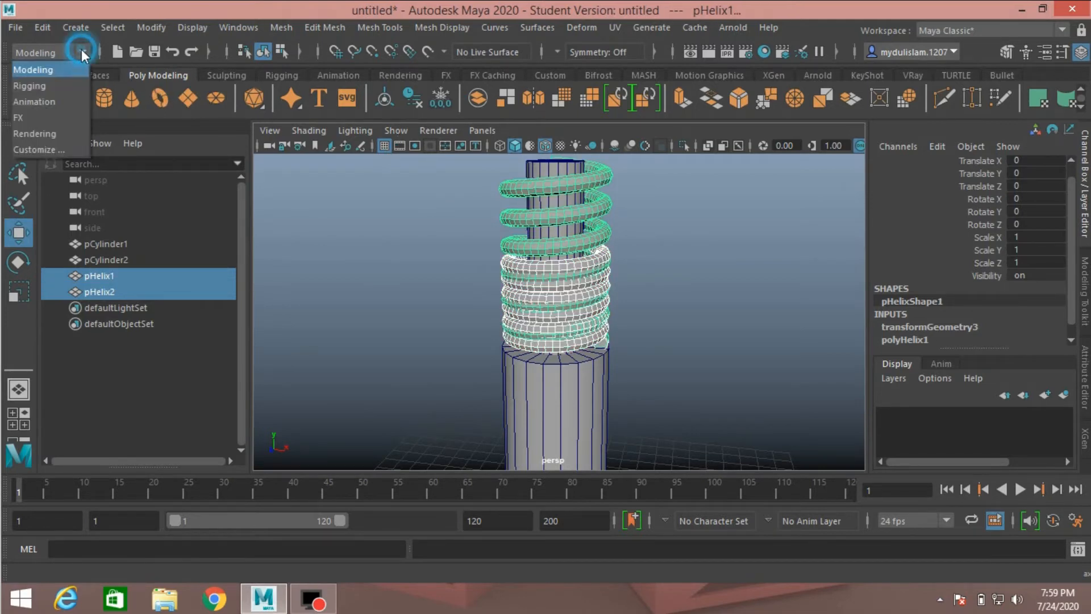
left_click(71, 84)
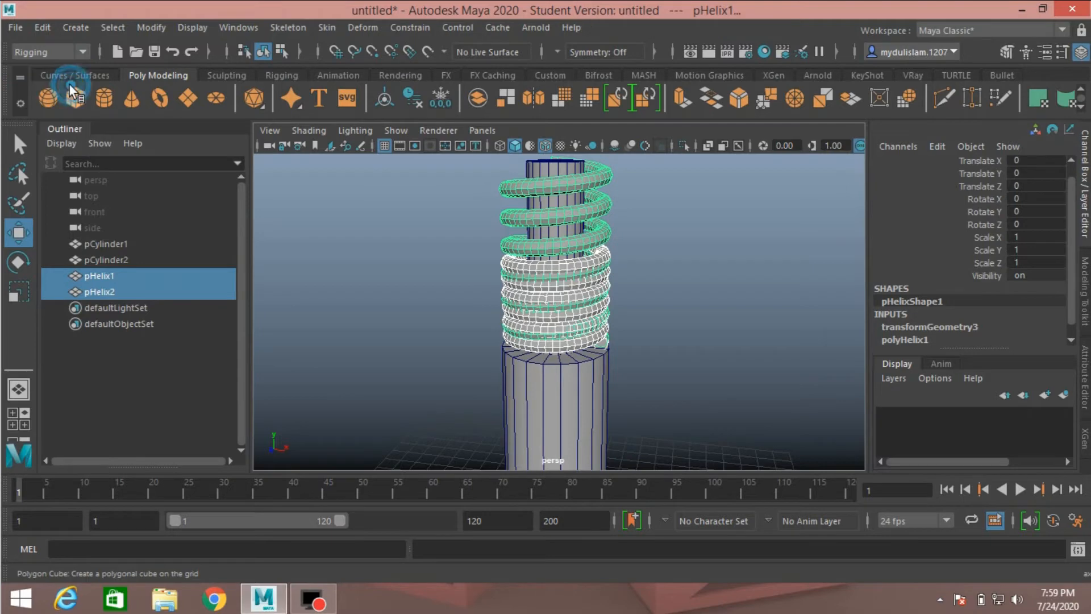
left_click(358, 26)
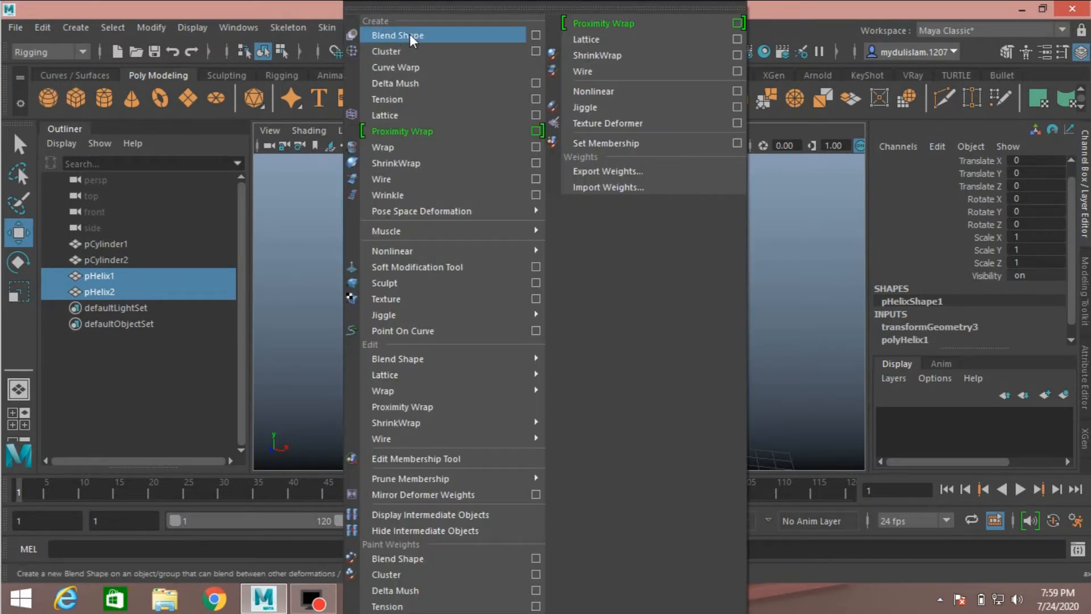
left_click(411, 35)
Step: Test the blend shape by varying the pHelix2 weight on the tall helix and returning it to 0
scroll(903, 298, "down", 1)
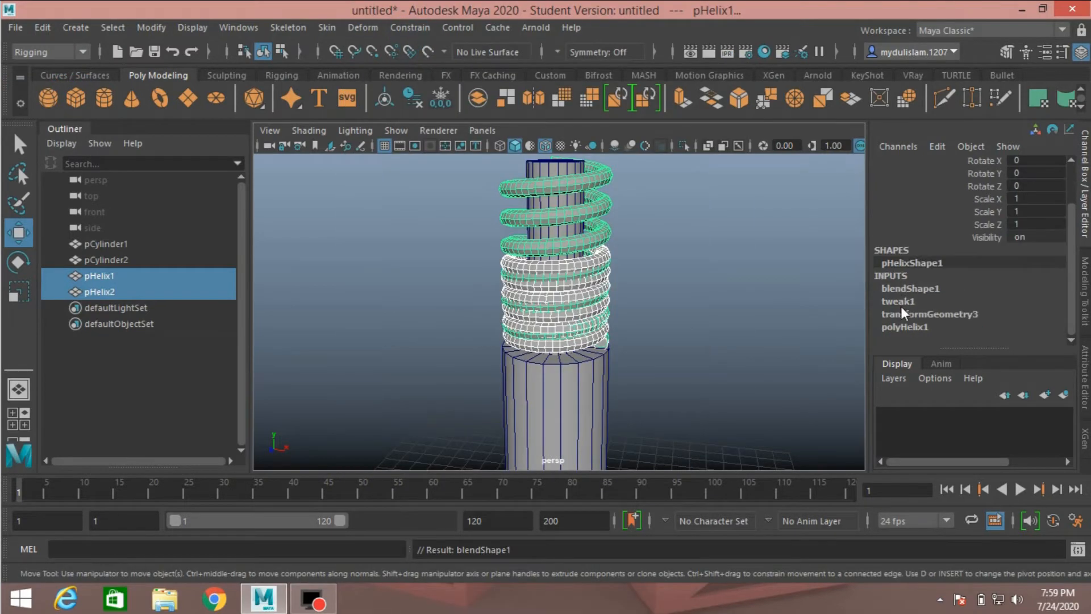
left_click(905, 288)
scroll(906, 287, "down", 1)
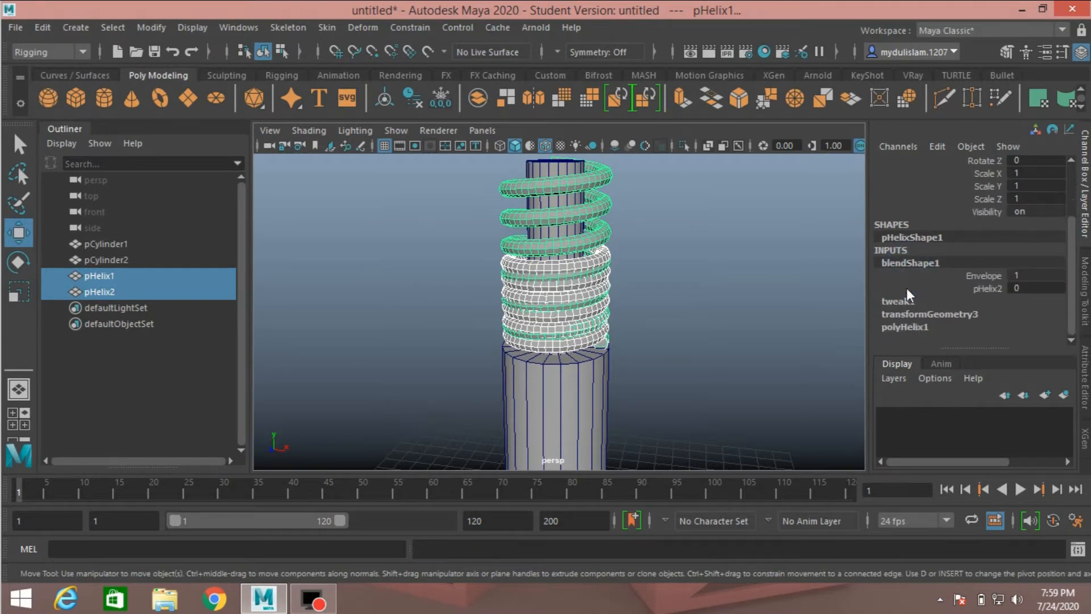
left_click(966, 288)
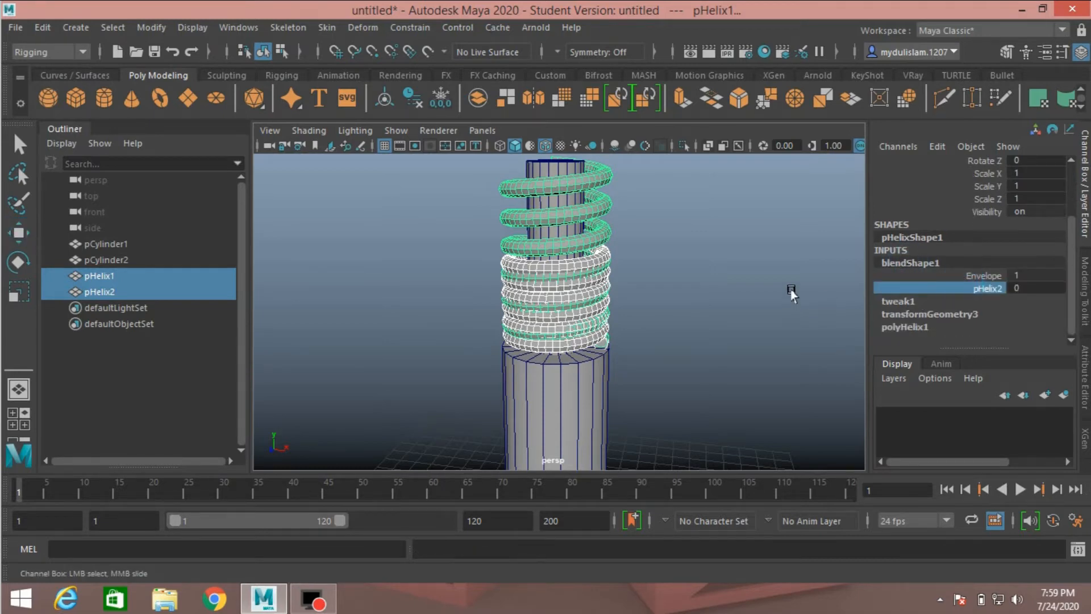
mouse_move(792, 292)
middle_mouse_down()
mouse_move(811, 287)
mouse_move(779, 299)
mouse_move(820, 296)
mouse_move(775, 307)
mouse_move(830, 299)
mouse_move(787, 307)
mouse_move(799, 303)
middle_mouse_up()
middle_click_drag(812, 301, 781, 305)
Step: Hide the compressed target helix so only the tall helix stays around the thin cylinder
left_click(565, 297)
key("w")
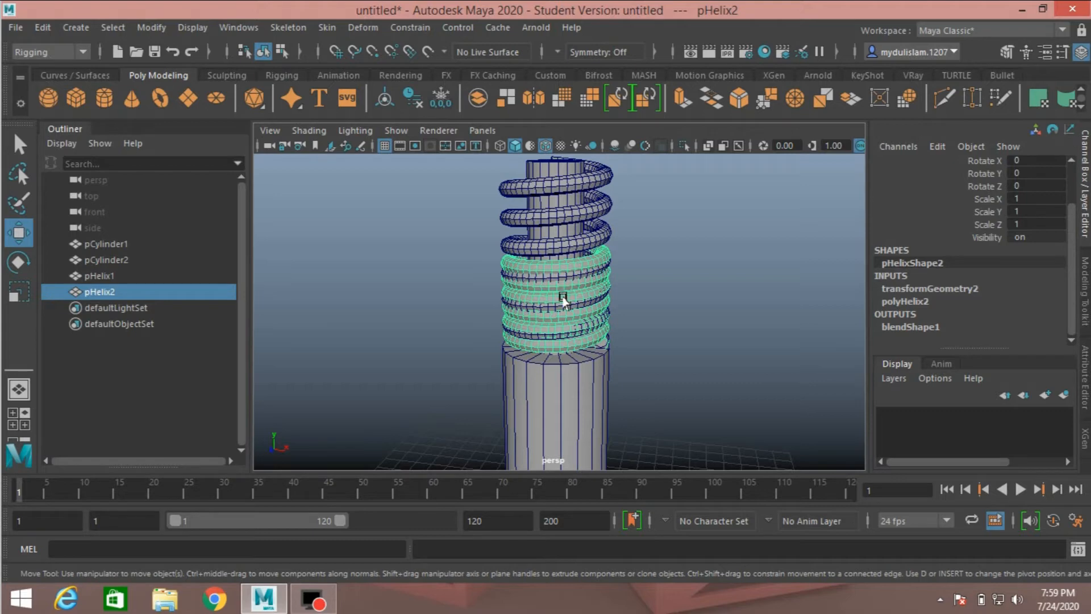
key("ctrl+h")
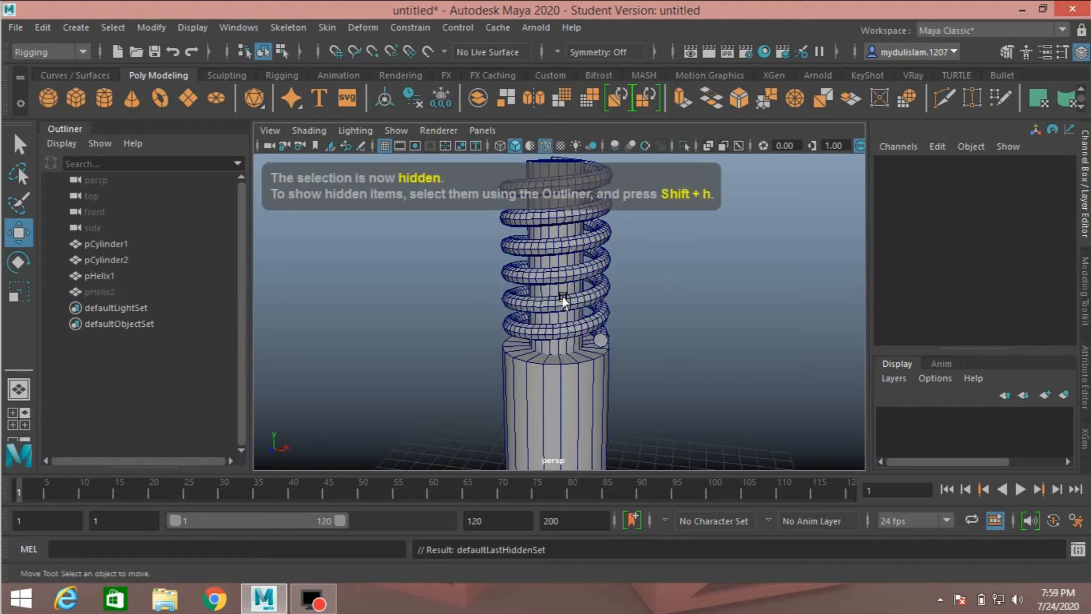
scroll(563, 300, "down", 2)
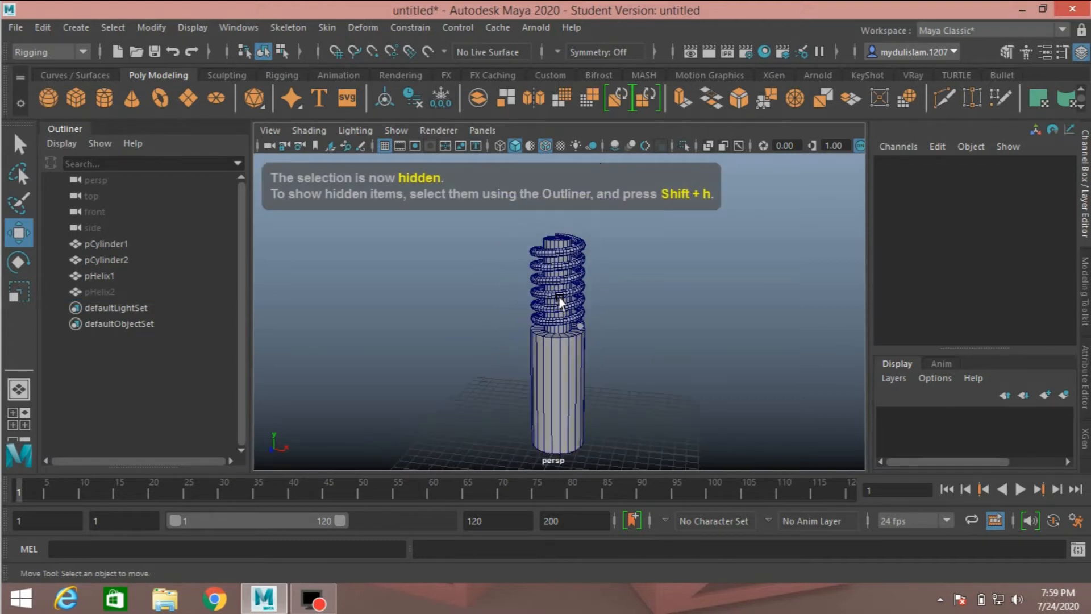
scroll(588, 296, "down", 2)
scroll(588, 296, "up", 2)
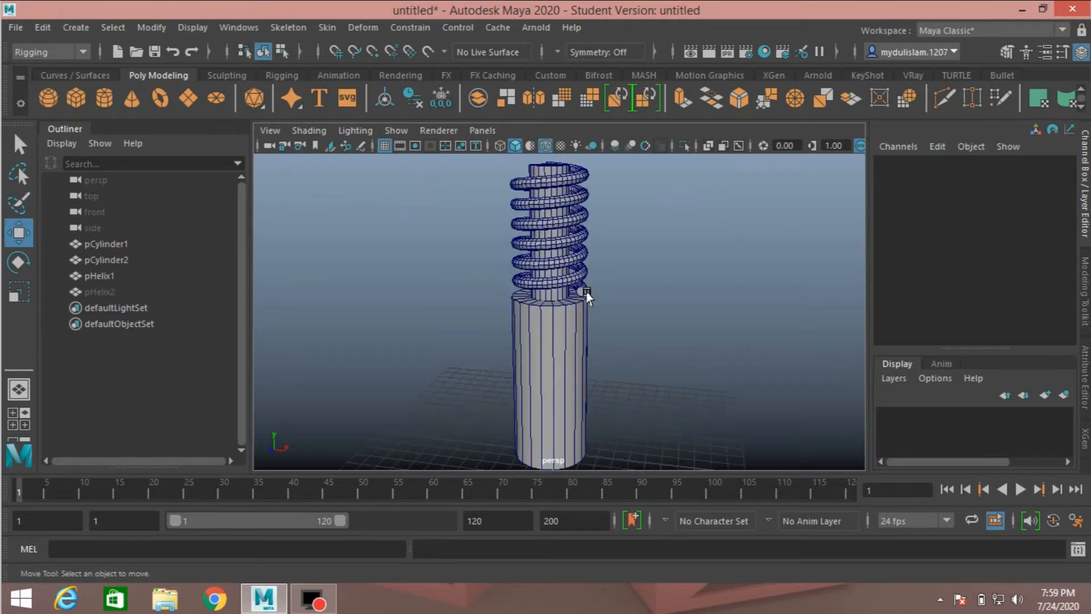
Step: Show the cylinders and spring in the front view with wireframe on shaded display
left_click_drag(584, 292, 623, 298, "alt")
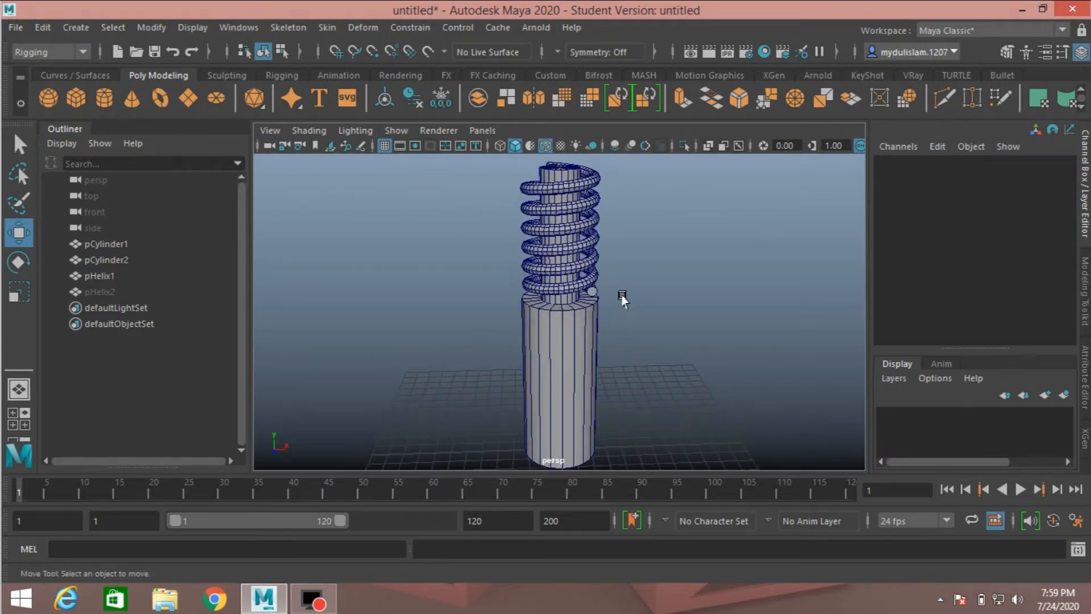
key("space")
key("space")
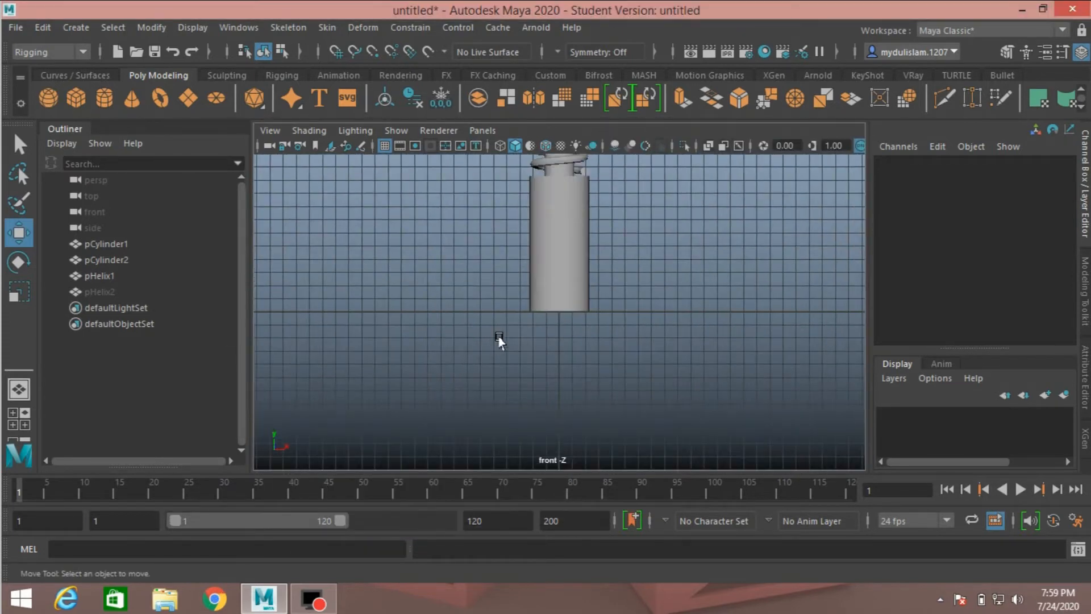
middle_click_drag(498, 304, 506, 373, "alt")
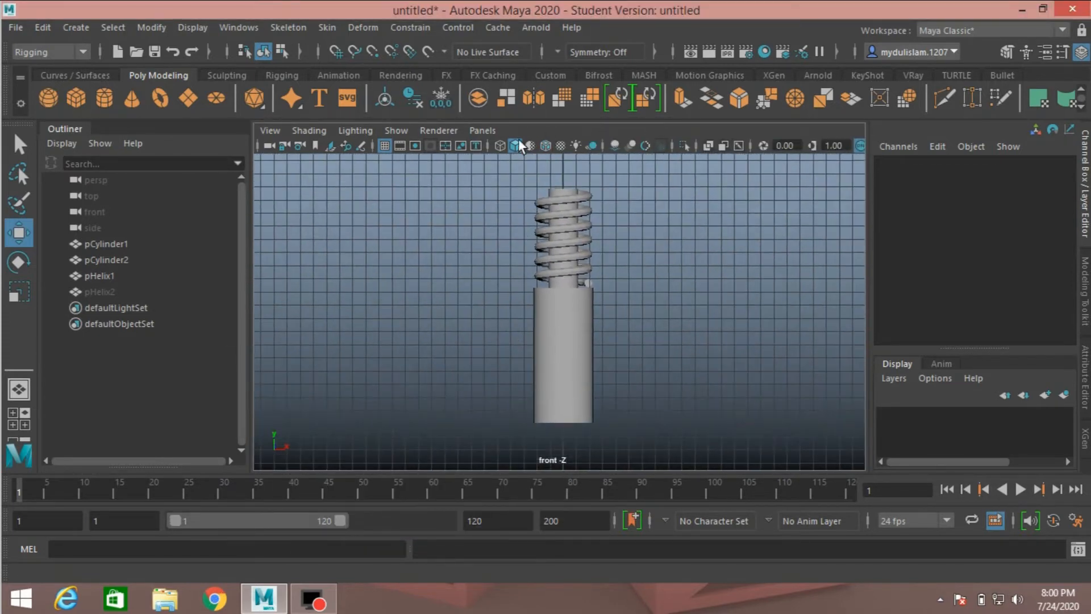
left_click(546, 145)
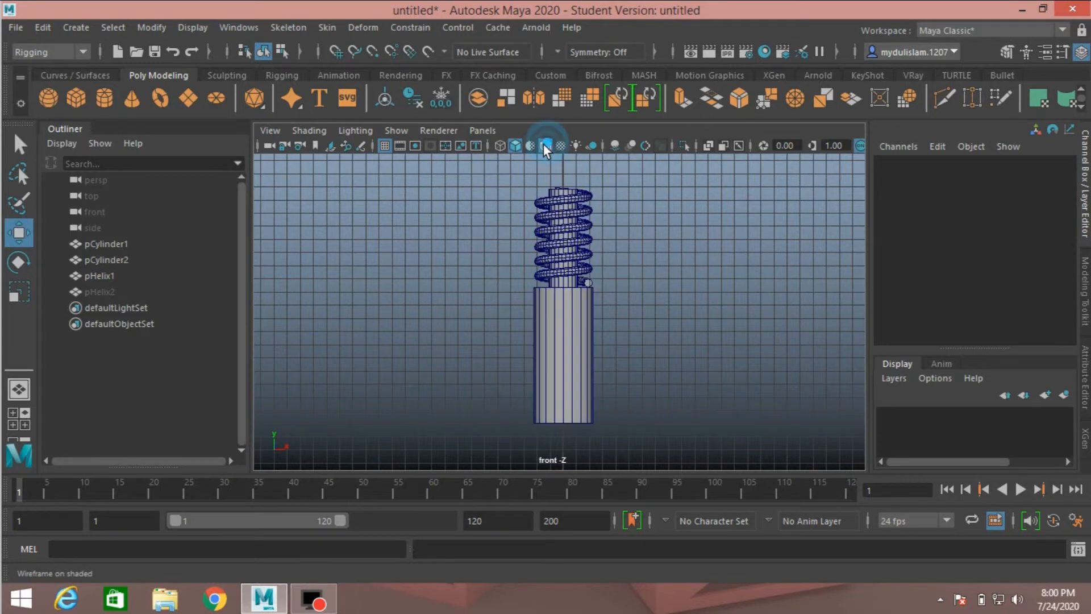
Step: Snap the pivot of the thick cylinder pCylinder1 to the centre of its bottom edge
left_click(567, 331)
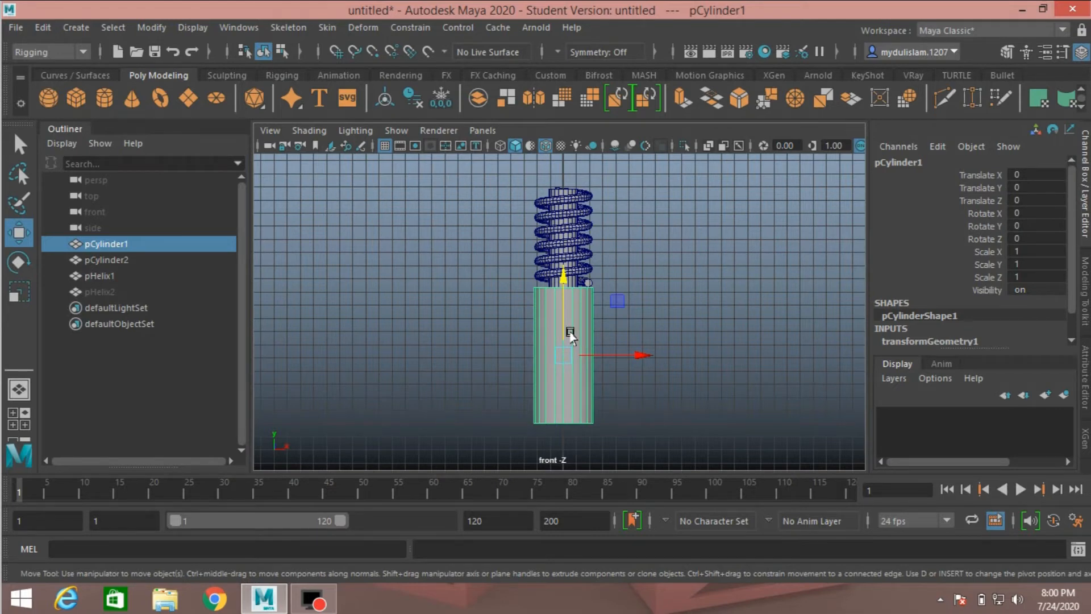
key("d")
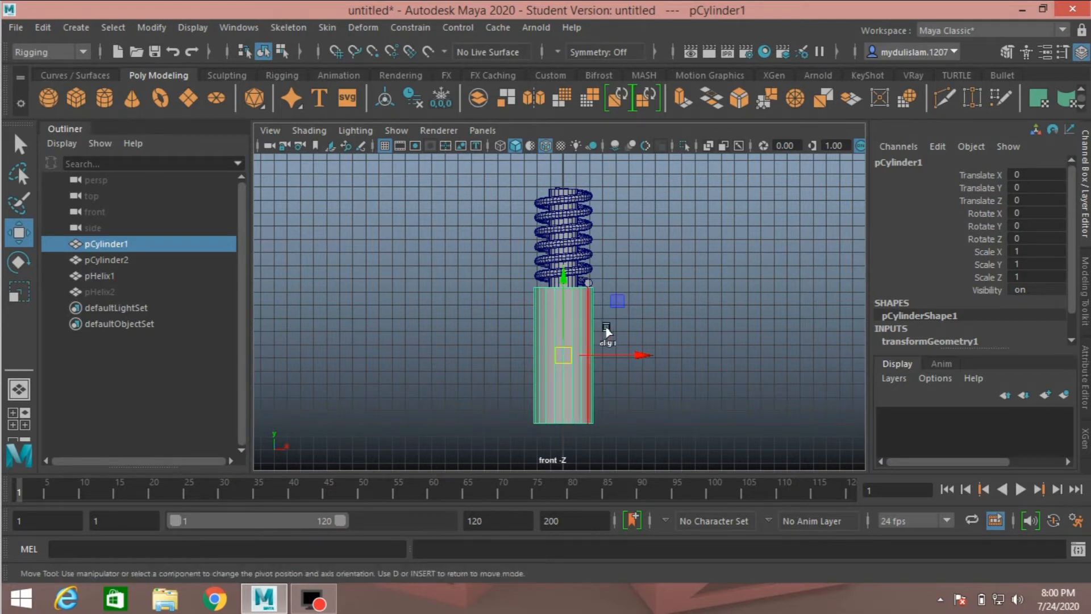
key("d")
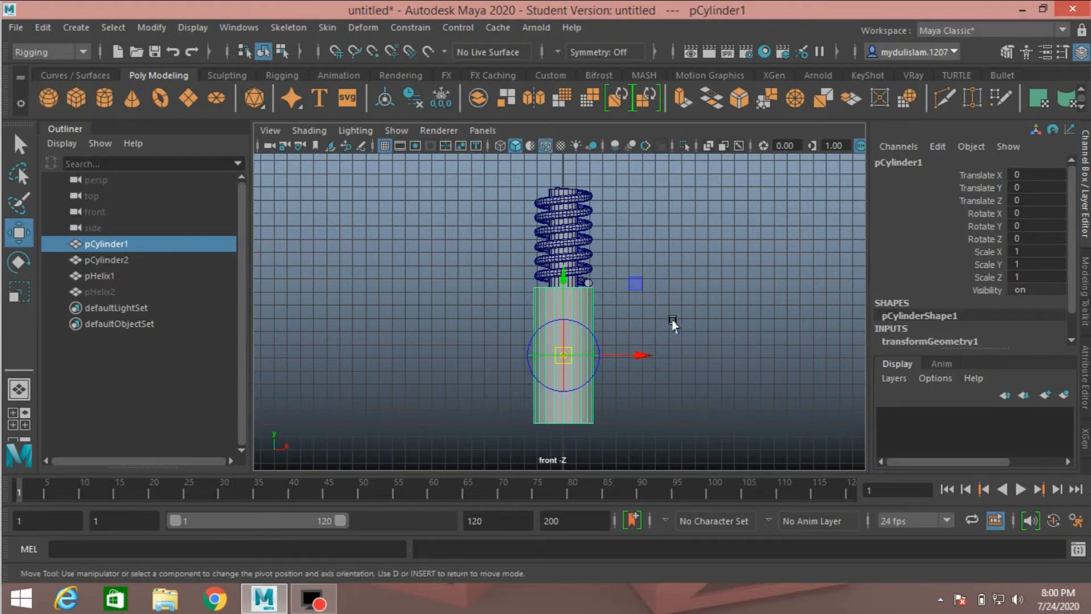
key("v")
left_click_drag(564, 276, 589, 401)
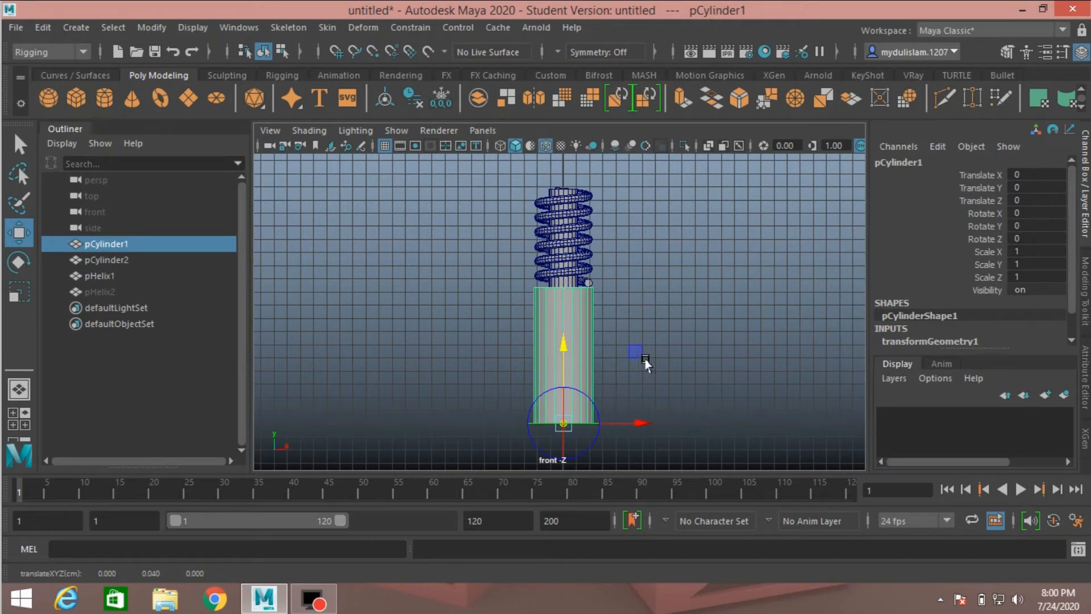
key("d")
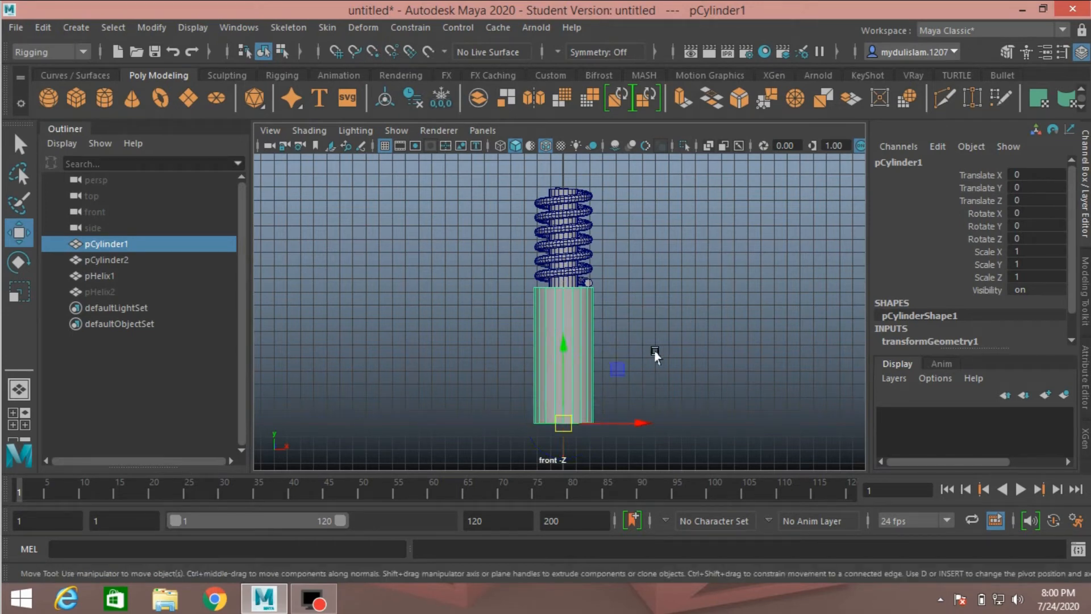
Step: Snap the pivot of the thin cylinder pCylinder2 to the centre of its top end
left_click(555, 192)
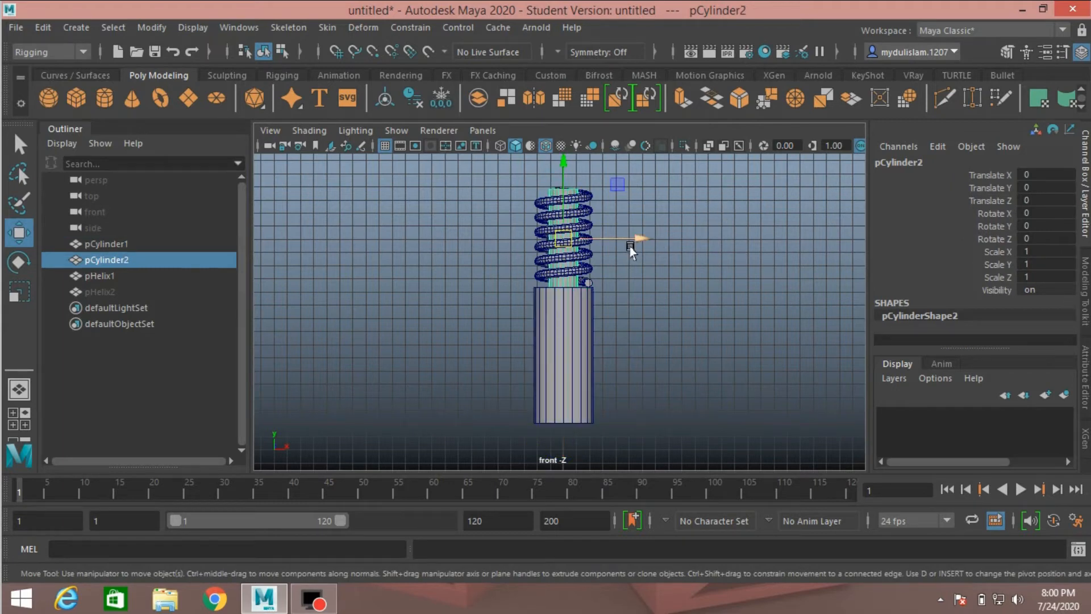
key("d")
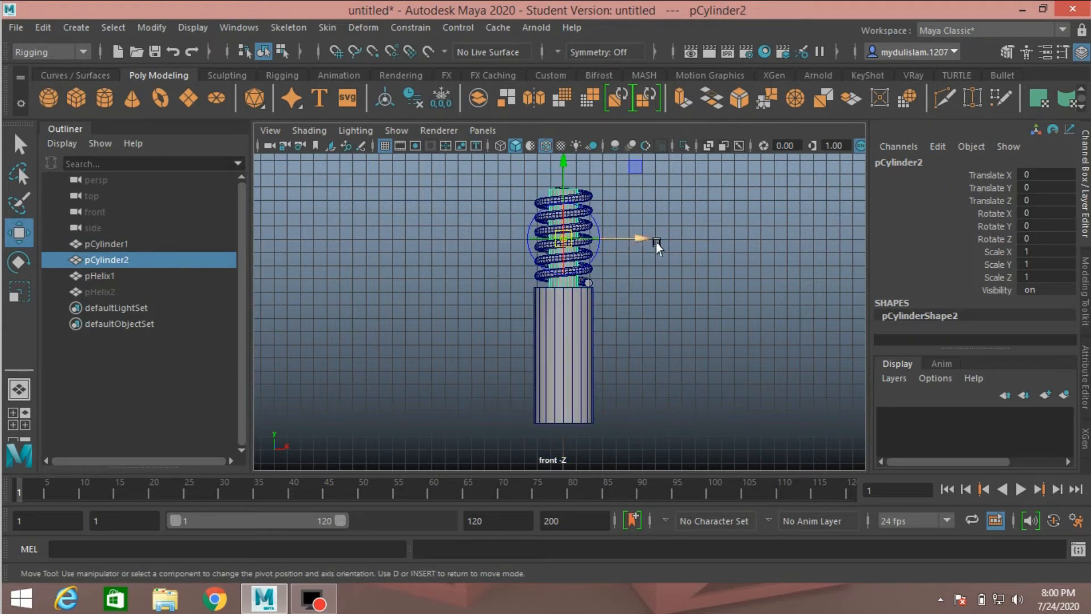
key("v")
left_click_drag(562, 164, 563, 156)
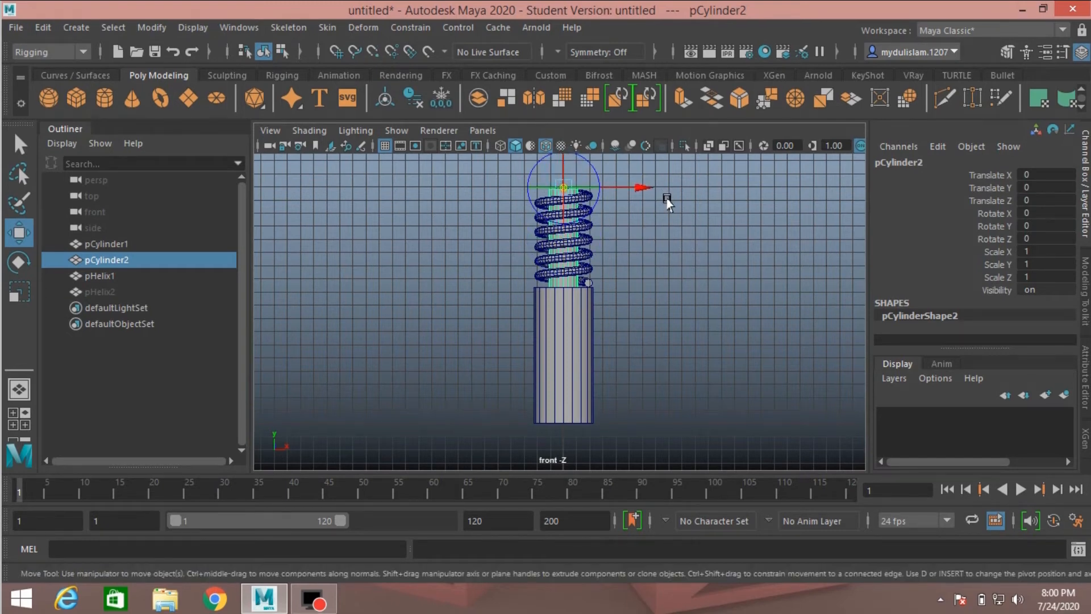
key("d")
Step: Parent the visible helix pHelix1 to the thick cylinder pCylinder1 in the perspective view
key("space")
key("space")
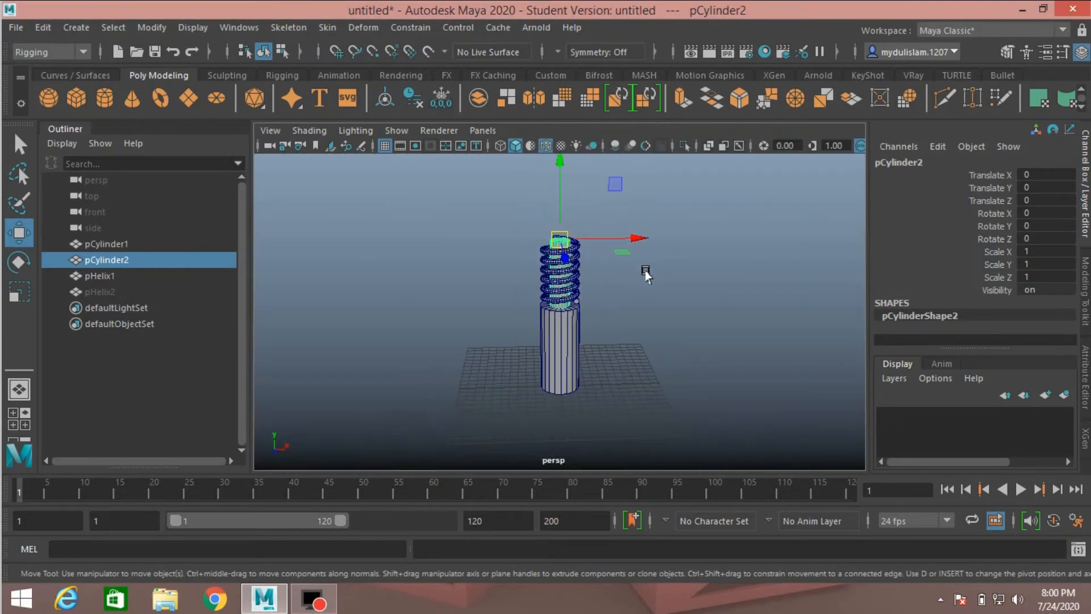
scroll(657, 291, "up", 4)
middle_click_drag(657, 291, 658, 301, "alt")
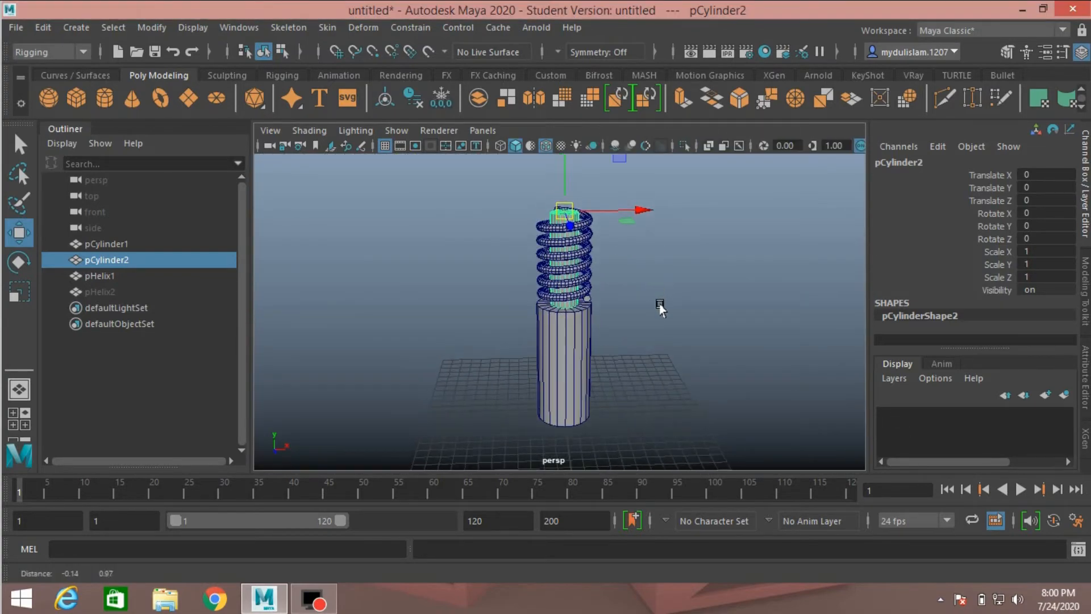
left_click_drag(658, 301, 638, 301, "alt")
left_click(578, 273)
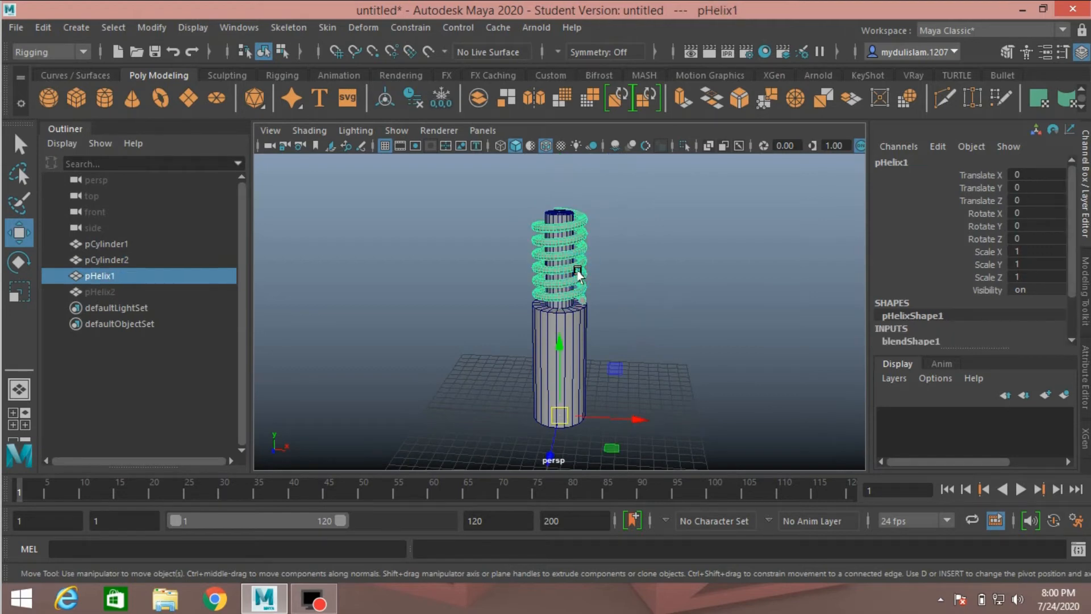
left_click(531, 361, "shift")
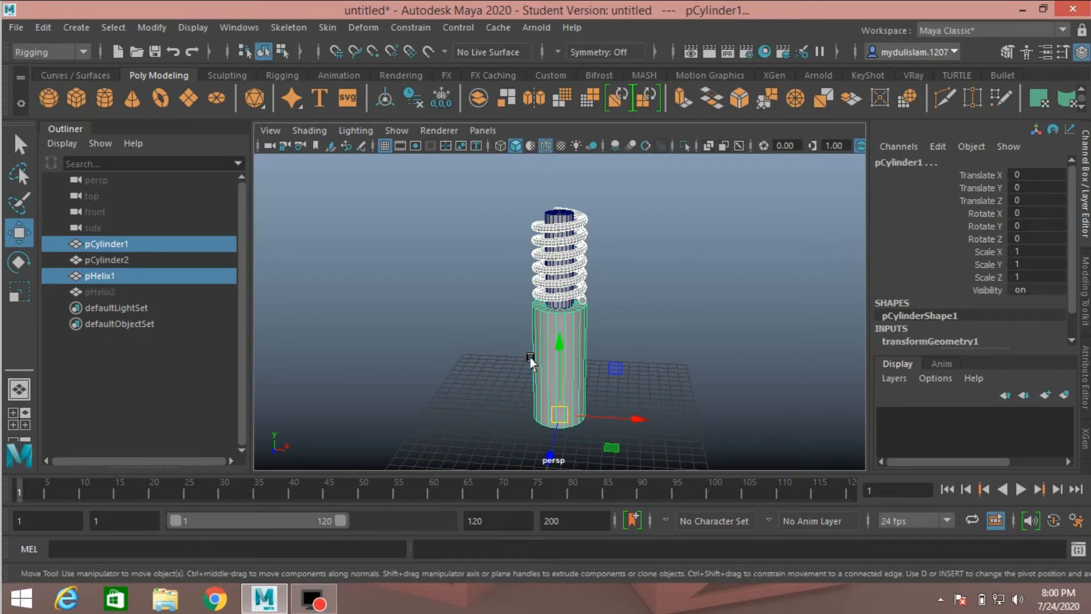
key("p")
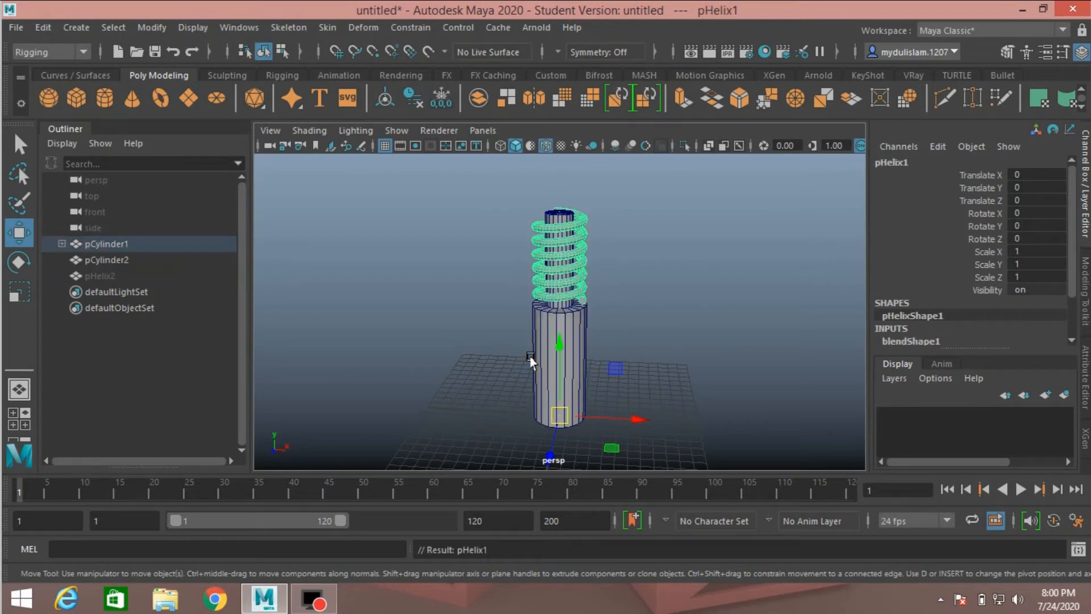
Step: Check the parenting by selecting the thin cylinder, the thick cylinder and the helix in turn
scroll(519, 309, "up", 2)
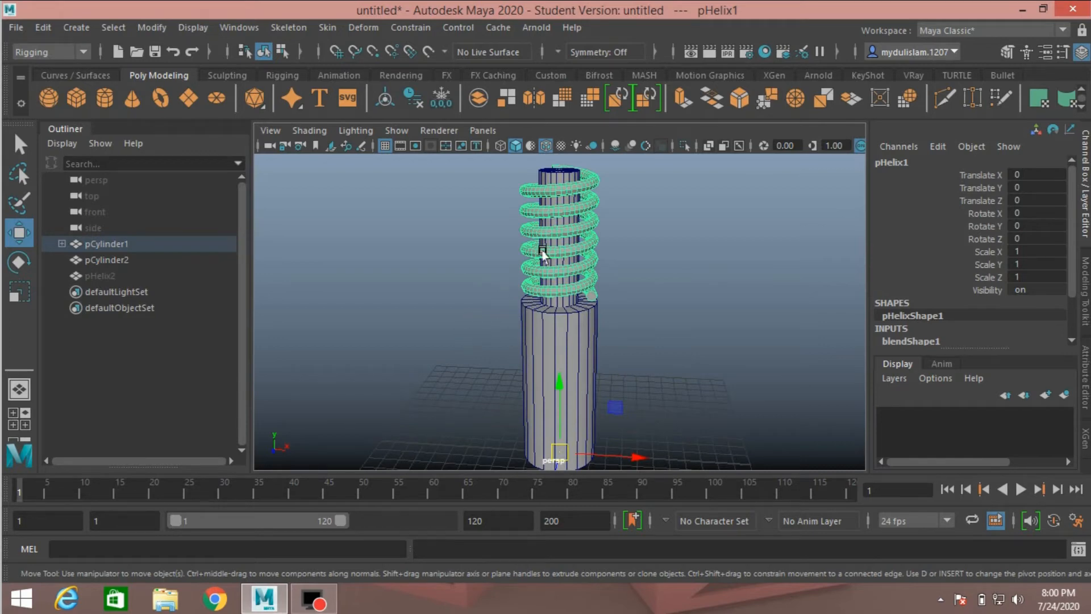
left_click(559, 176)
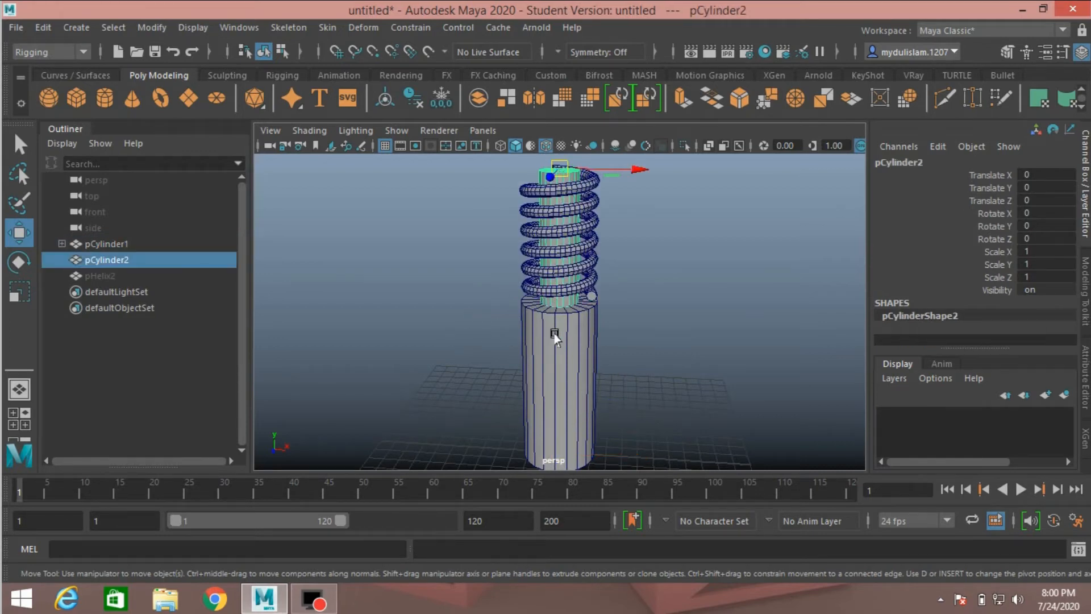
left_click(559, 359)
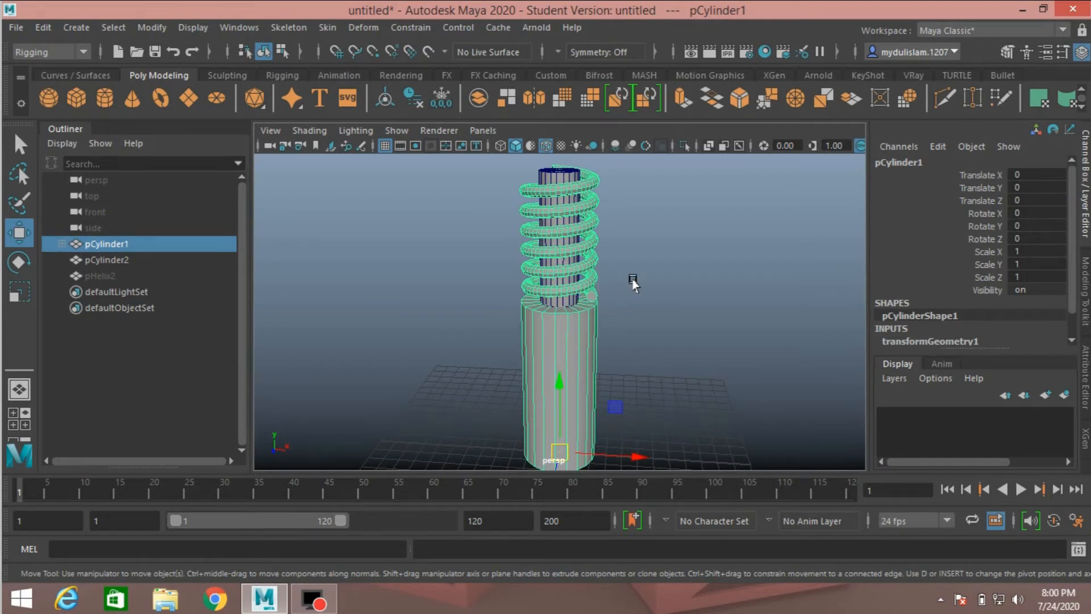
mouse_move(660, 278)
left_mouse_down("alt")
mouse_move(653, 285)
mouse_move(663, 285)
left_mouse_up("alt")
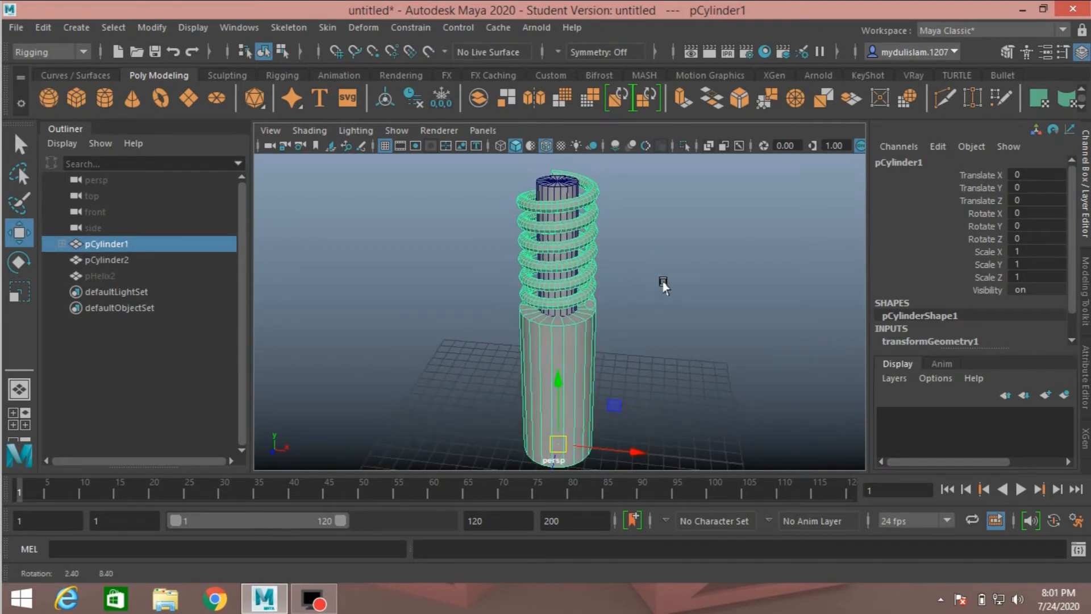
left_click_drag(601, 229, 655, 257, "alt")
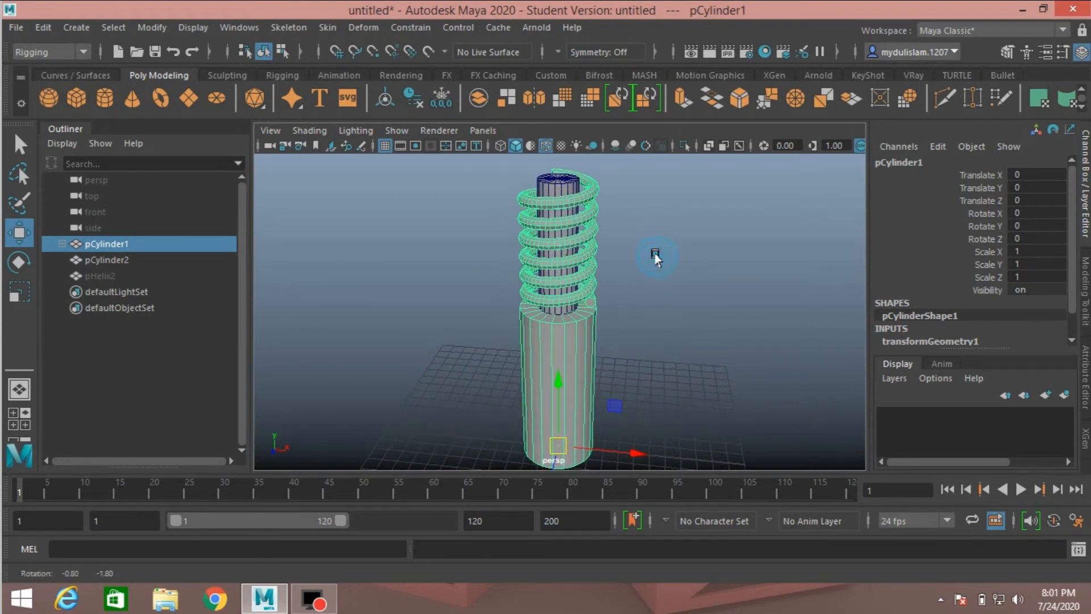
left_click(584, 223)
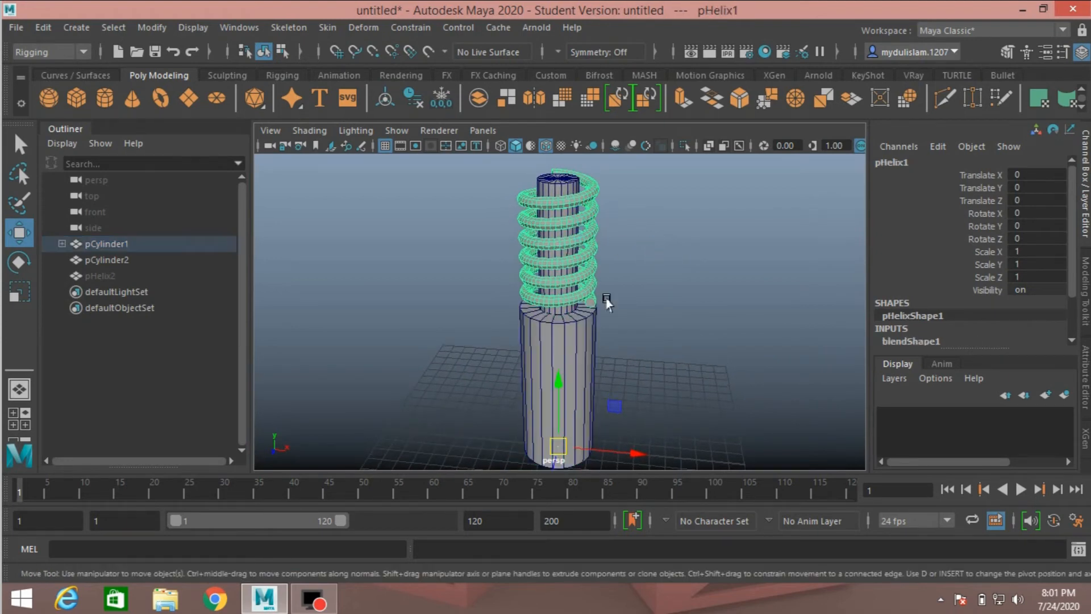
Step: Aim-constrain the thin cylinder to the thick cylinder, using reset constraint options with Maintain offset on
left_click(517, 379)
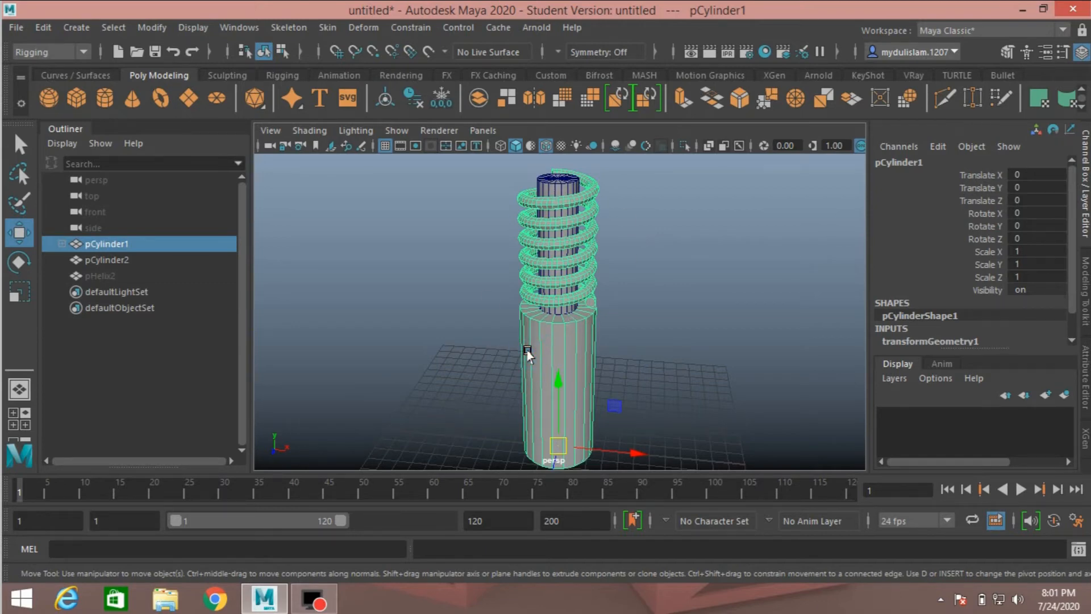
left_click(555, 186, "shift")
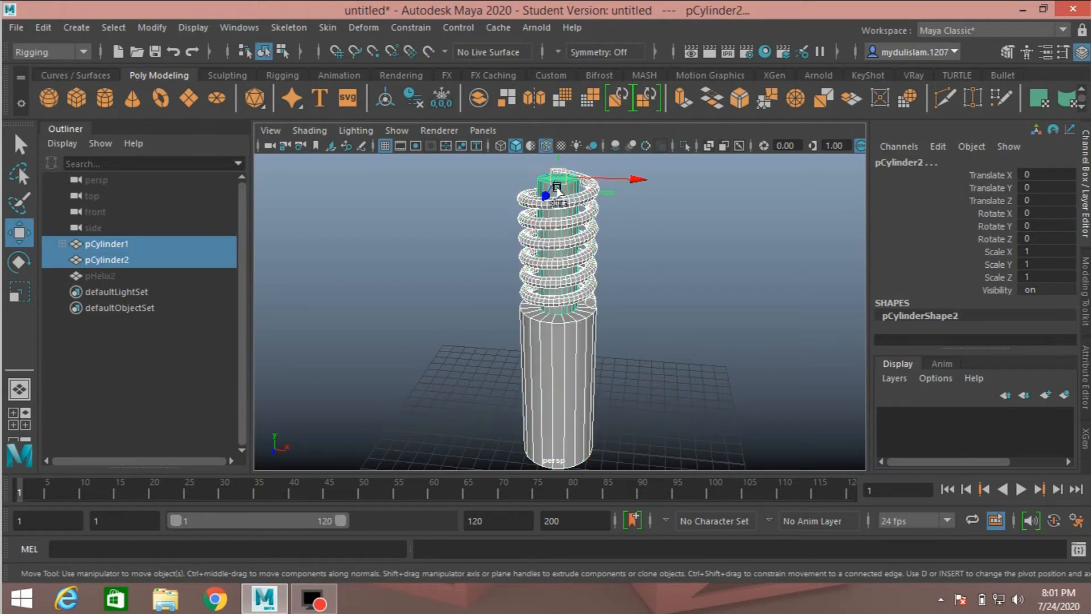
left_click(403, 29)
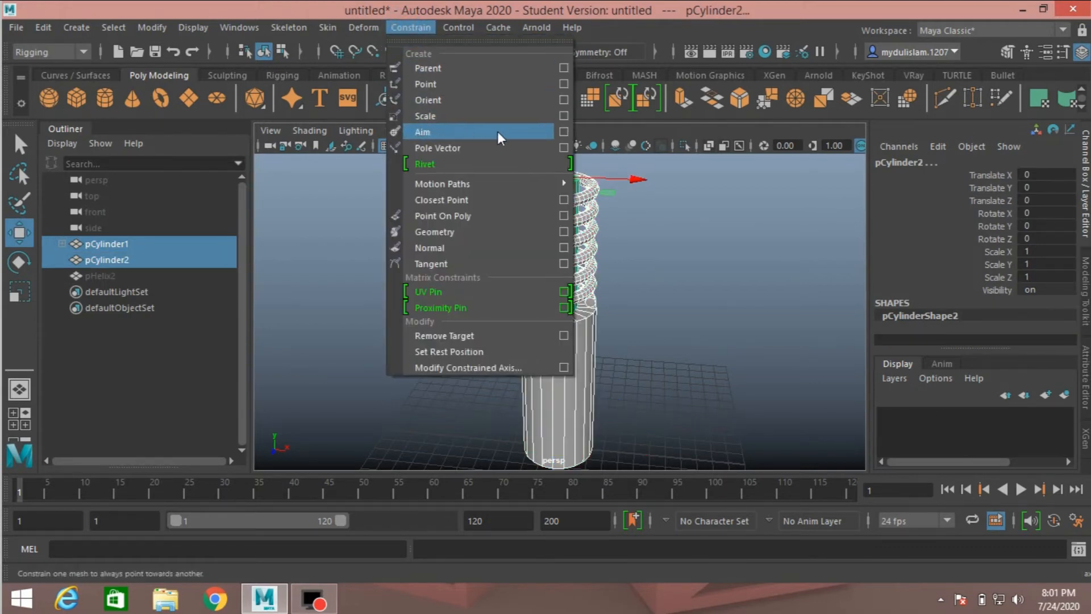
left_click(563, 131)
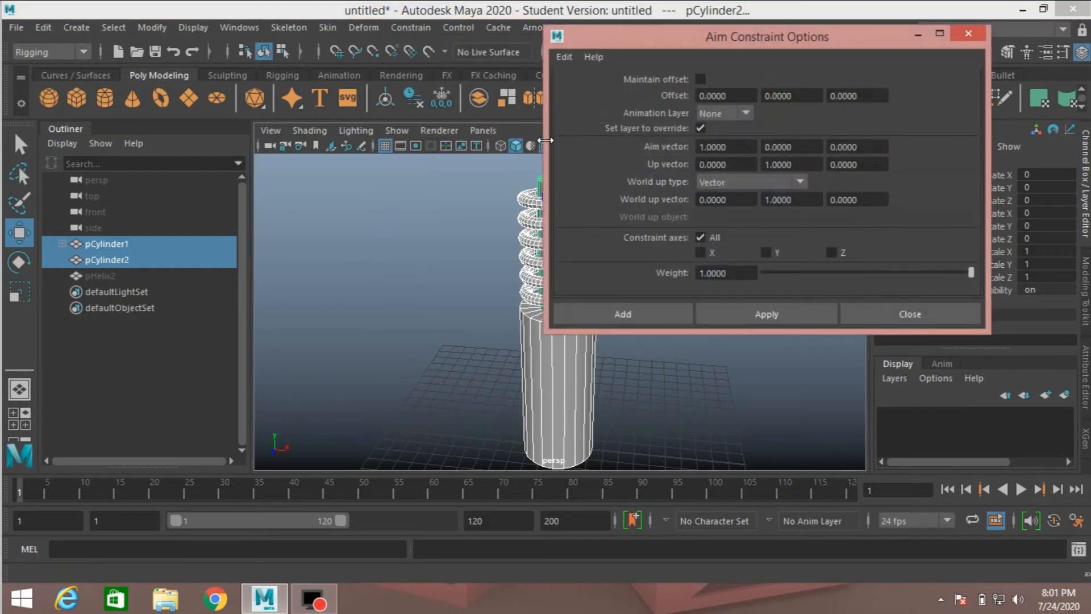
left_click(568, 57)
left_click(577, 88)
left_click(700, 78)
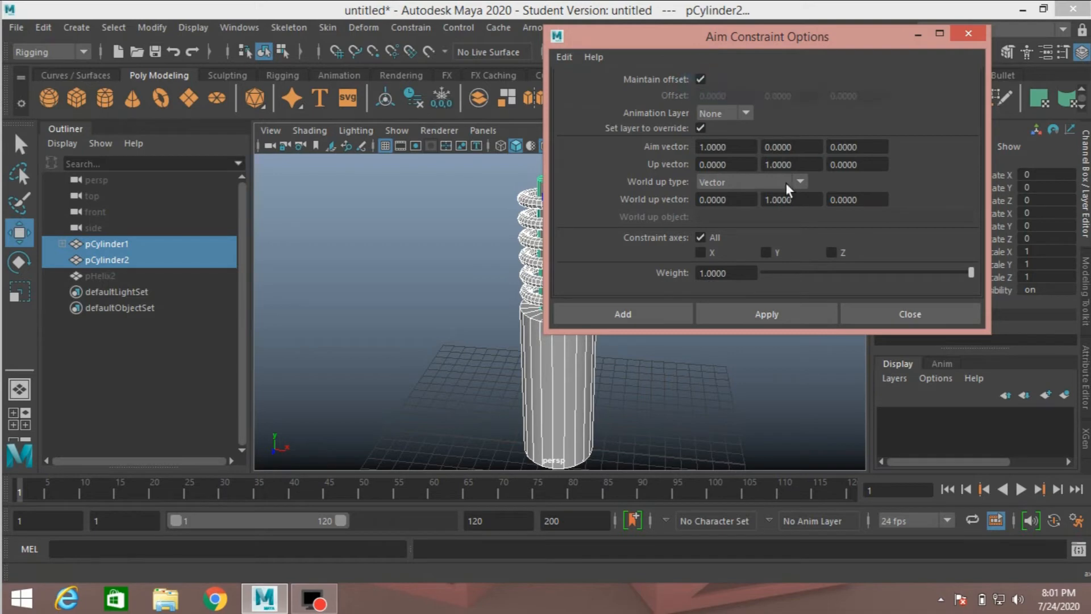
left_click(767, 312)
Step: Aim-constrain the thick cylinder back to the thin cylinder with the same settings and close the constraint options
left_click_drag(756, 32, 241, 22)
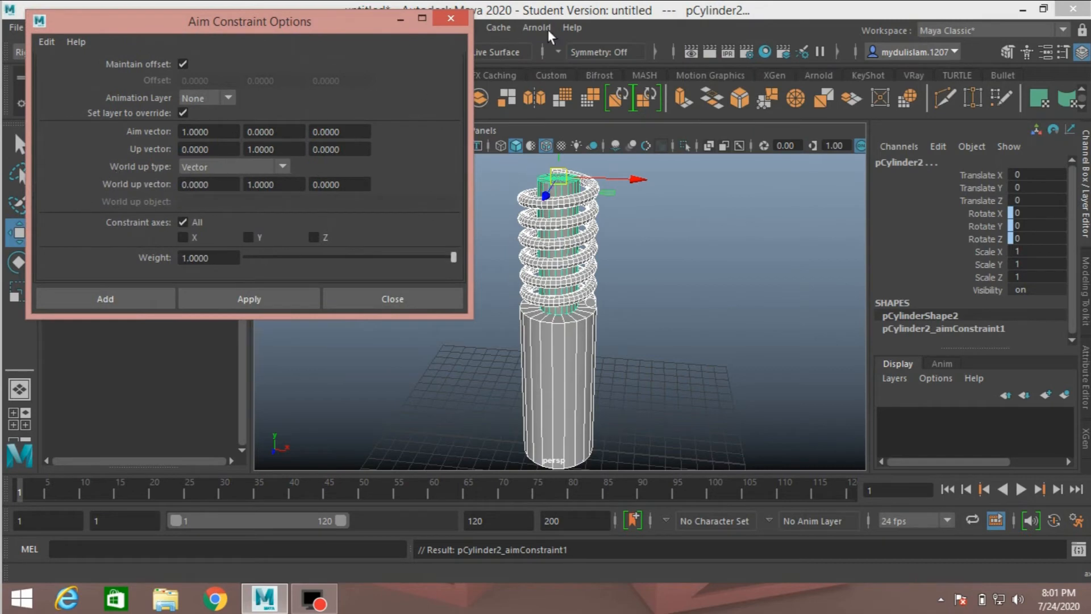
left_click(569, 189)
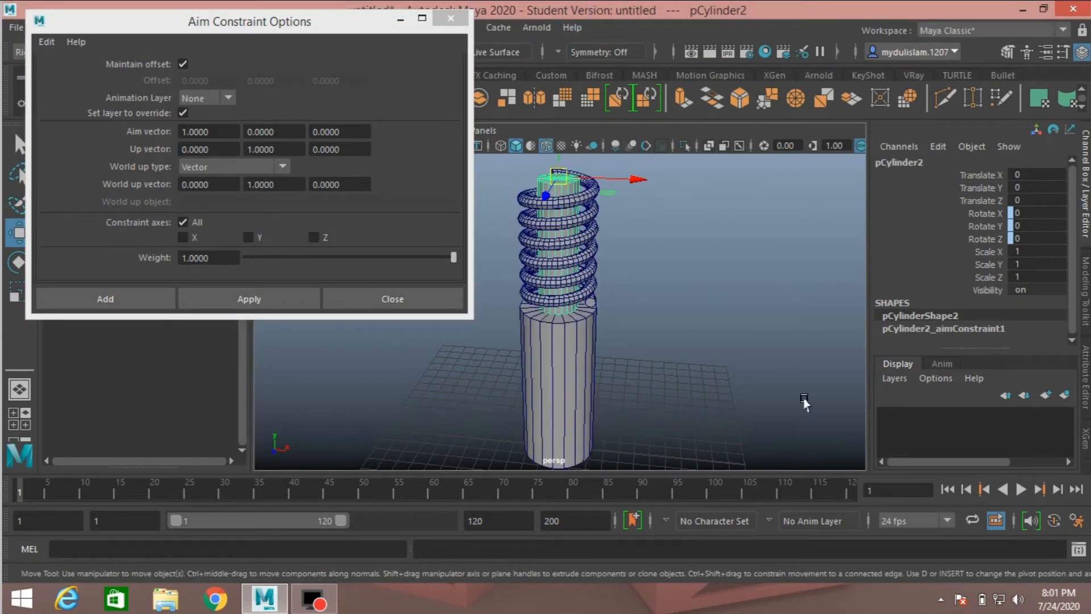
left_click(585, 382, "shift")
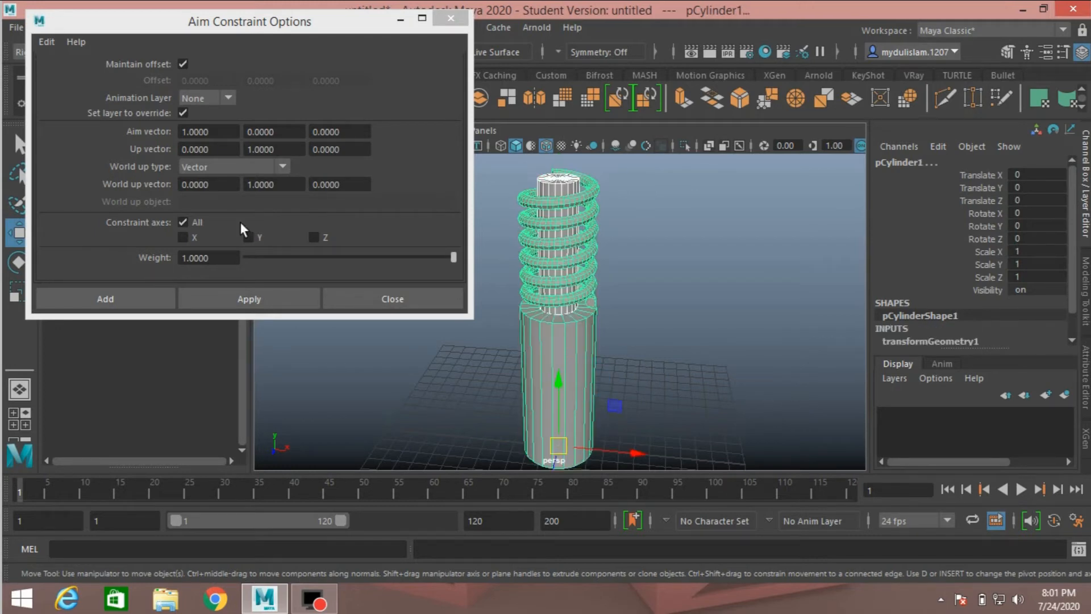
left_click(241, 302)
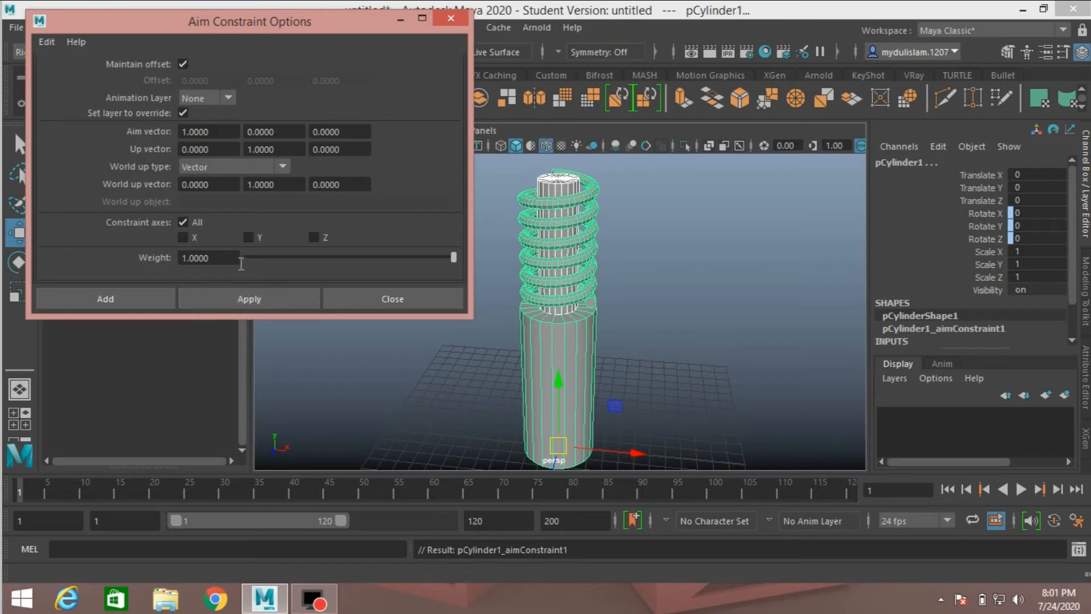
left_click(387, 297)
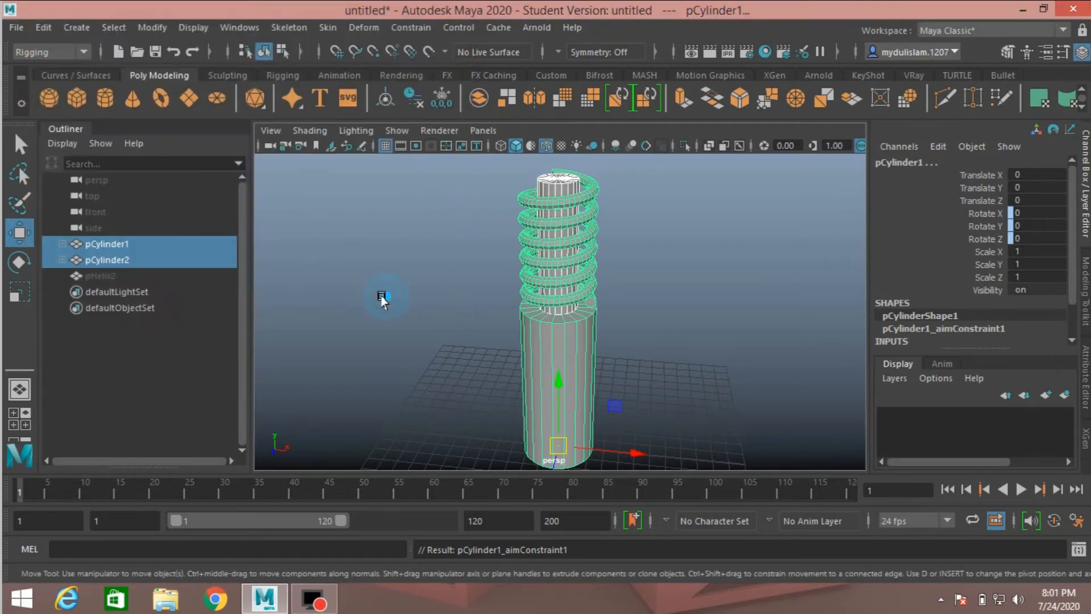
Step: Use the Distance Tool in the front view to measure from the thin cylinder's top to the thick cylinder's base, about 17.7 units
right_click_drag(631, 343, 635, 331, "alt")
left_click_drag(635, 331, 631, 328, "alt")
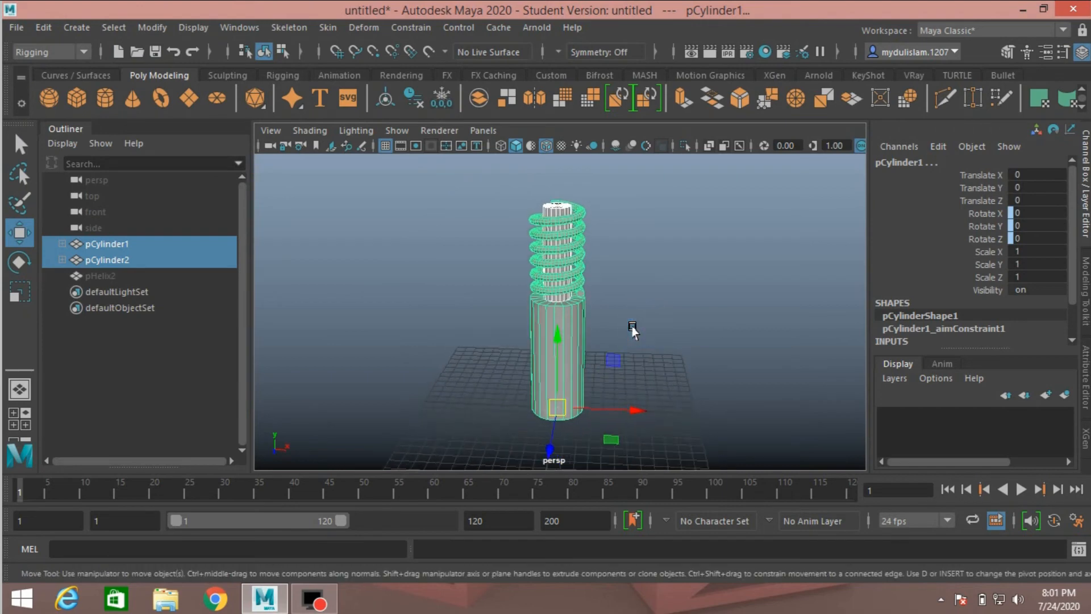
key("space")
key("space")
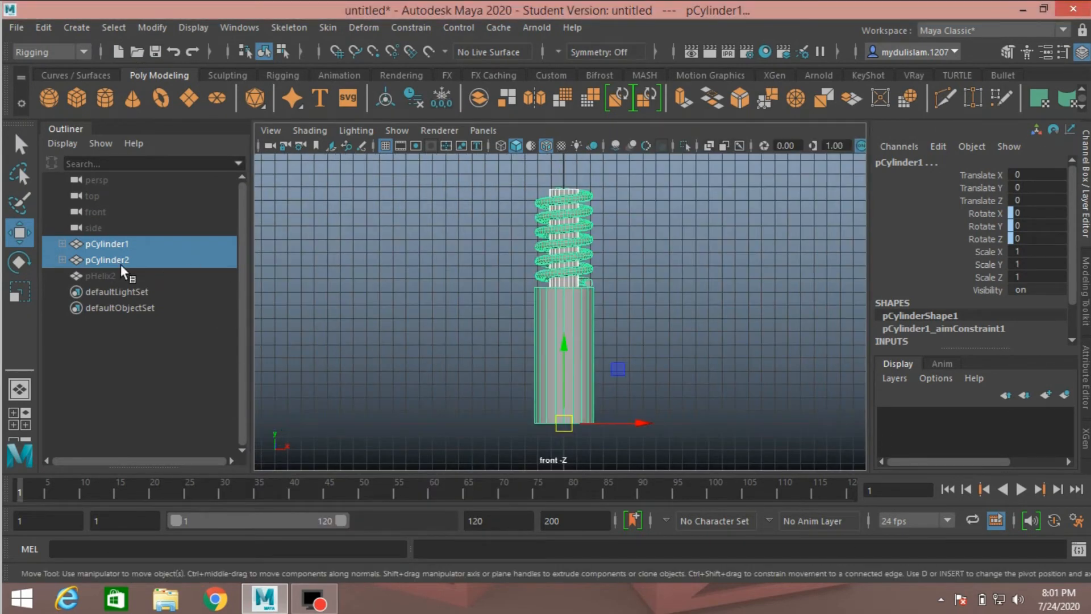
left_click(80, 28)
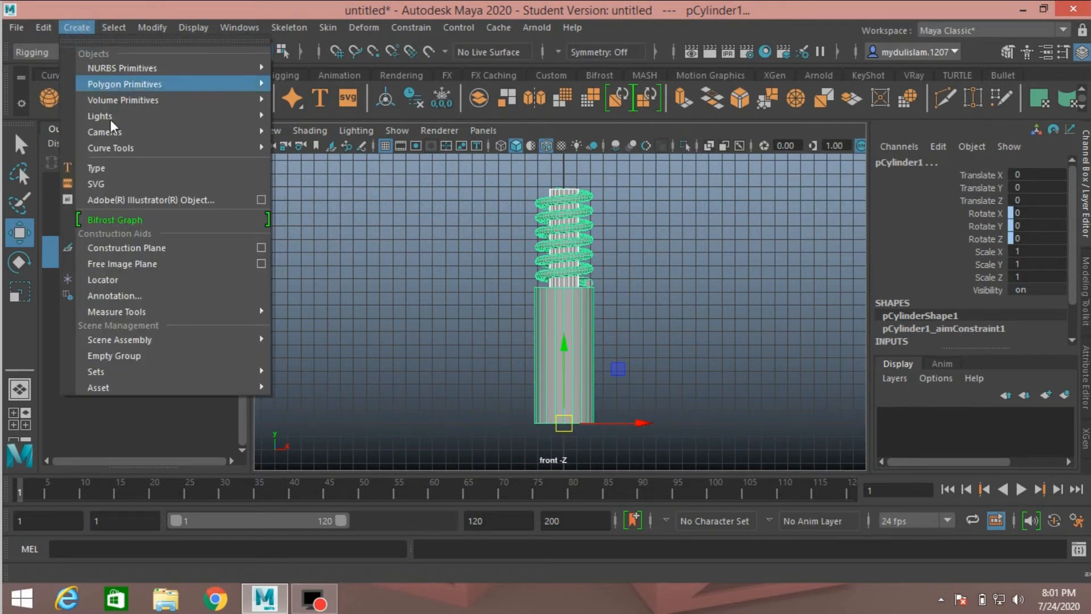
mouse_move(206, 310)
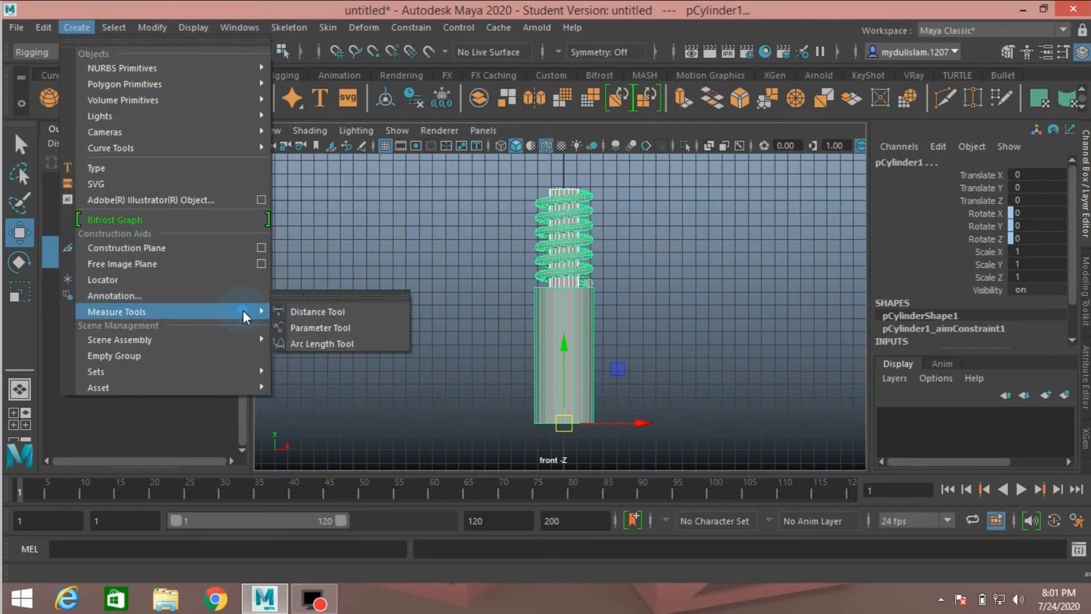
left_click(308, 312)
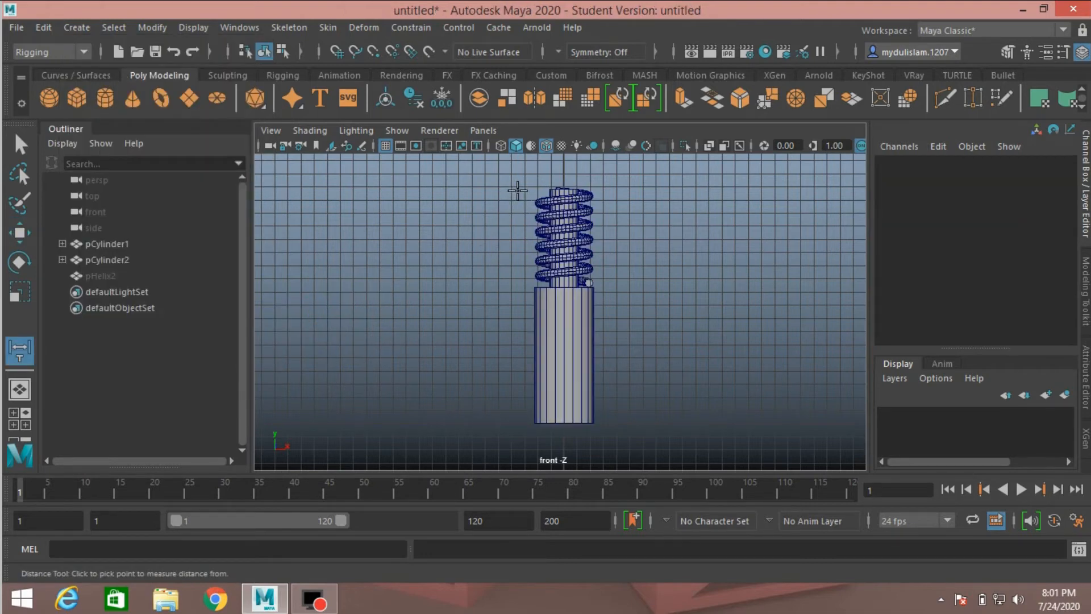
left_click(517, 190)
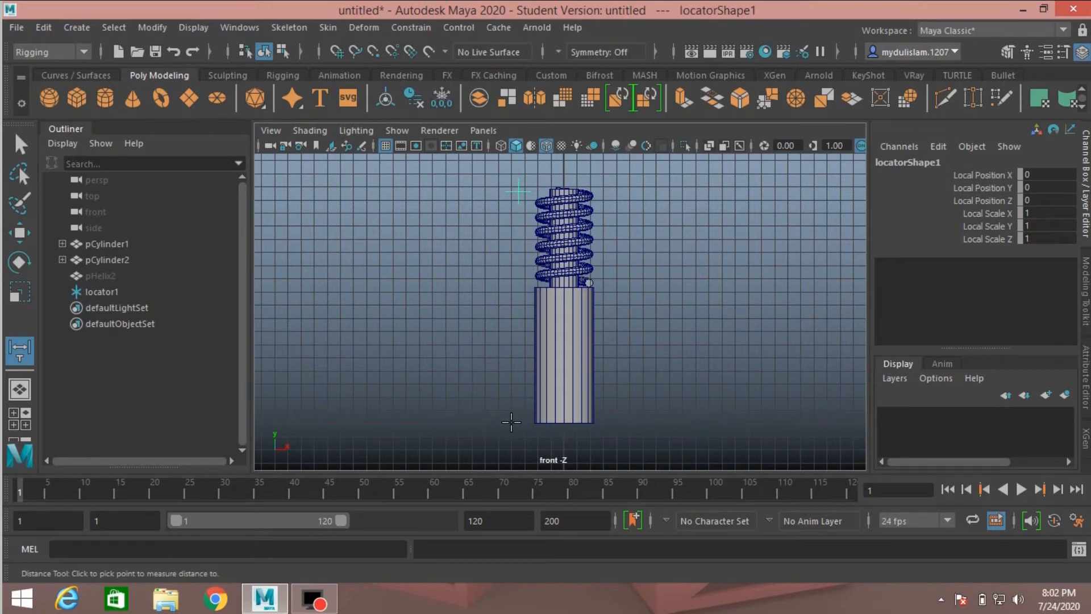
left_click(512, 422)
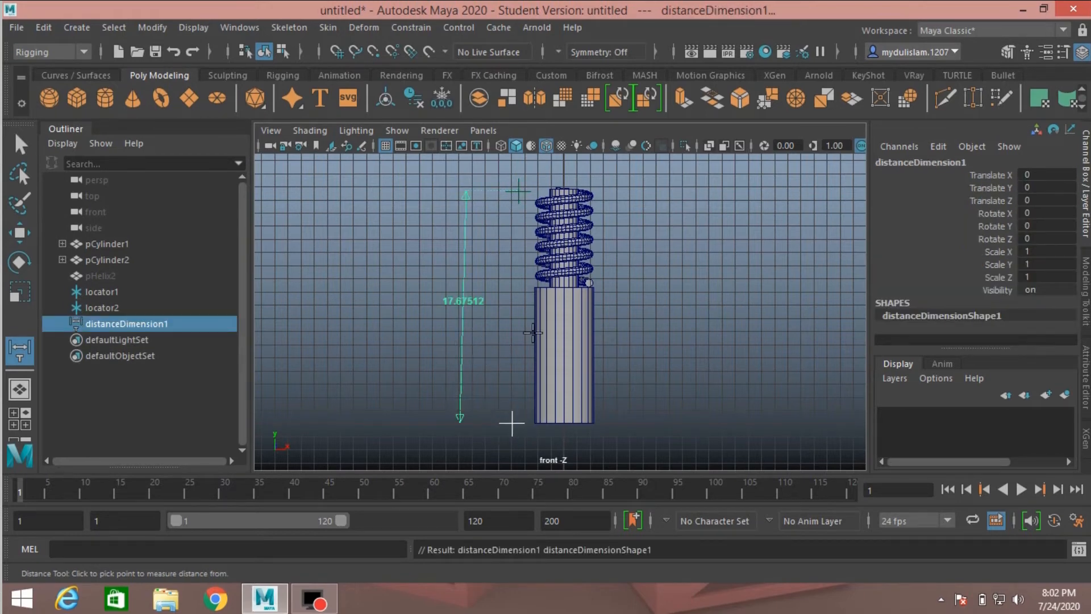
key("space")
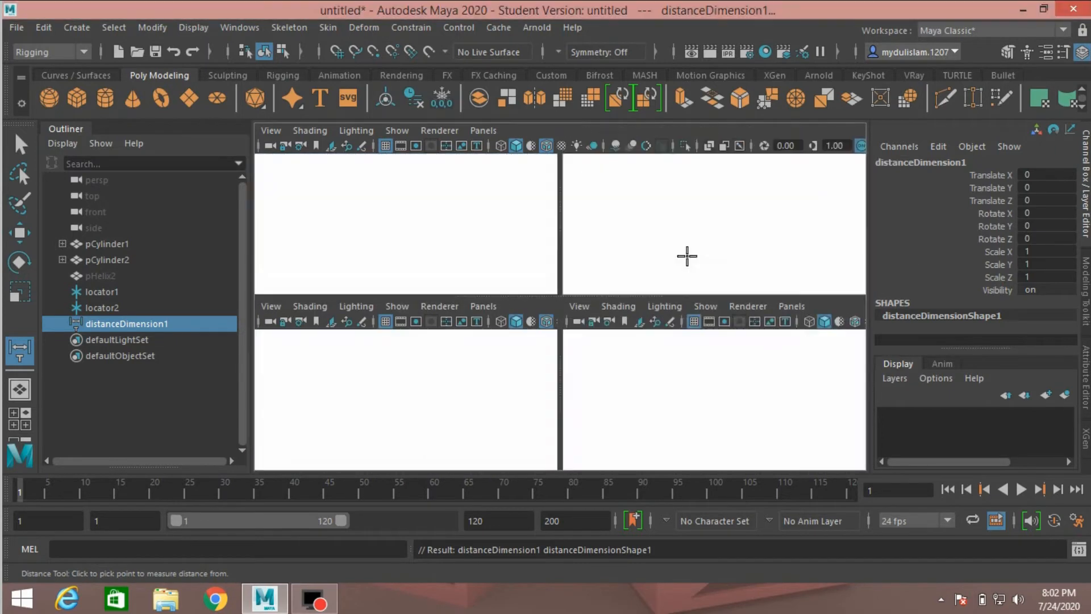
key("space")
middle_click_drag(632, 319, 646, 315, "alt")
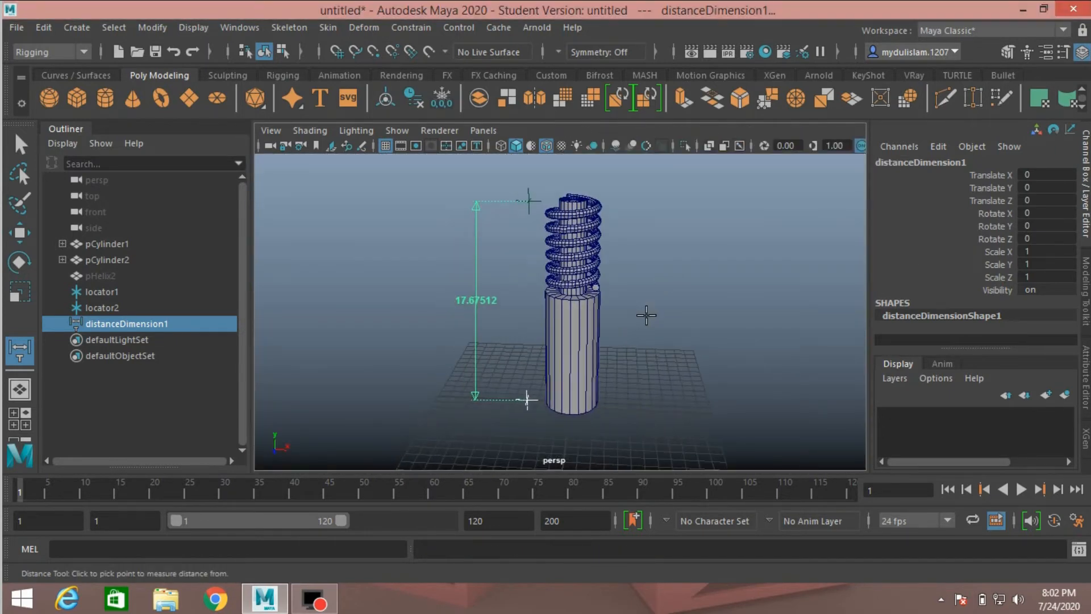
left_click_drag(647, 314, 640, 329, "alt")
left_click(22, 146)
Step: Point-constrain the thin cylinder pCylinder2 to the upper locator locator1, using reset options with Maintain offset on
middle_click_drag(356, 296, 362, 315, "alt")
left_click_drag(366, 302, 367, 295, "alt")
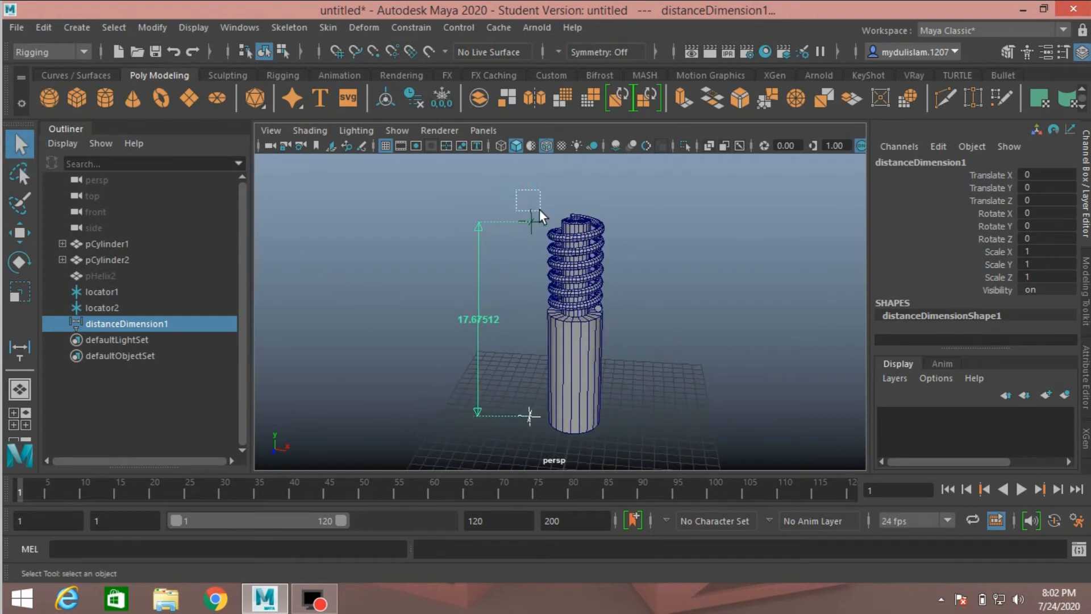
left_click_drag(540, 210, 538, 216)
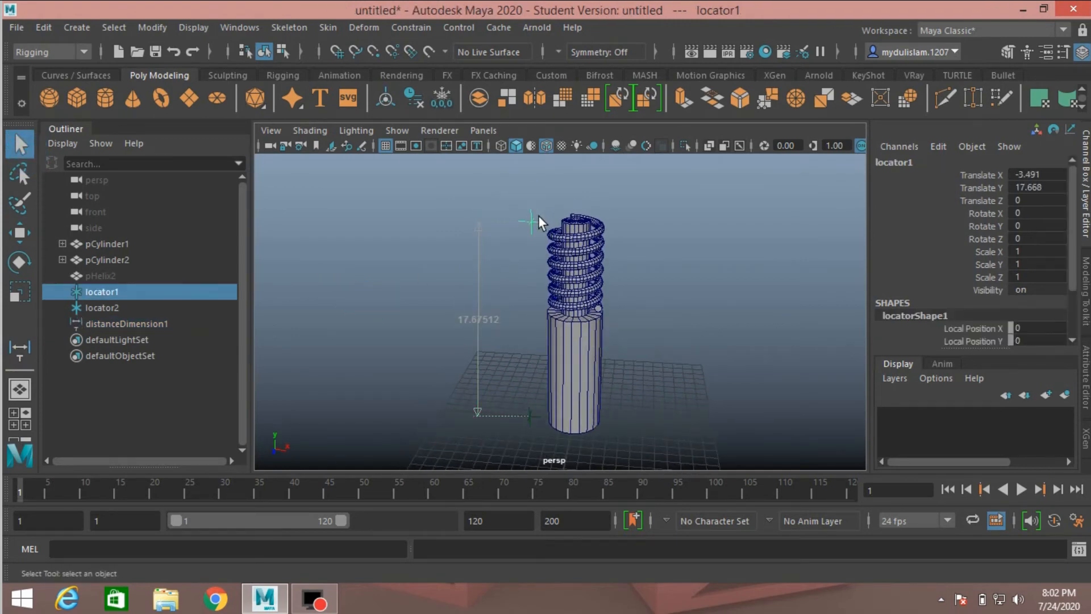
middle_click_drag(497, 295, 487, 310, "alt")
scroll(489, 313, "up", 3)
left_click_drag(488, 307, 492, 305, "alt")
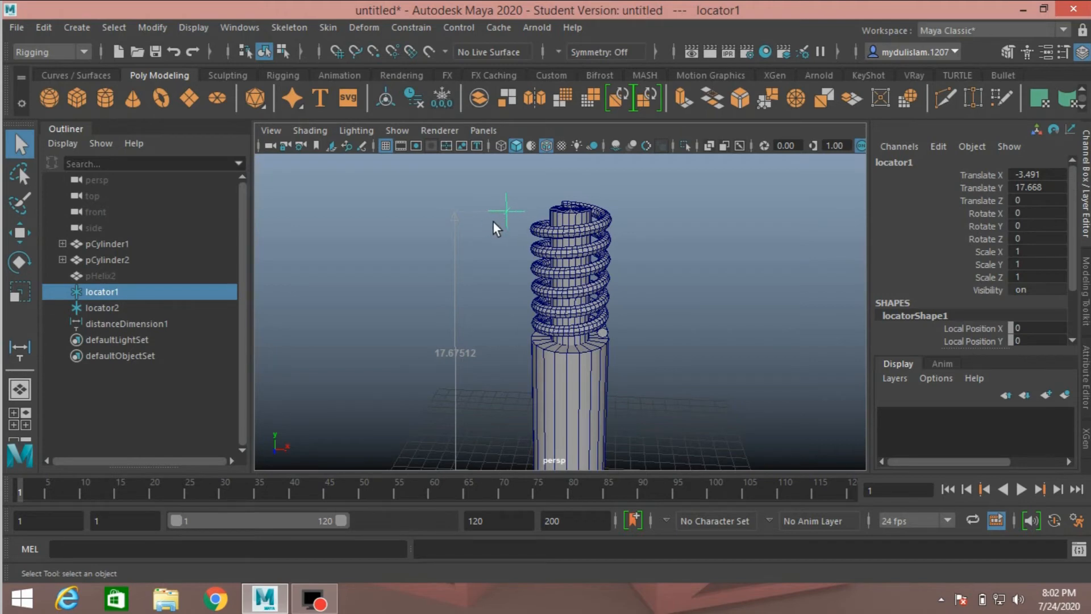
left_click(579, 212, "shift")
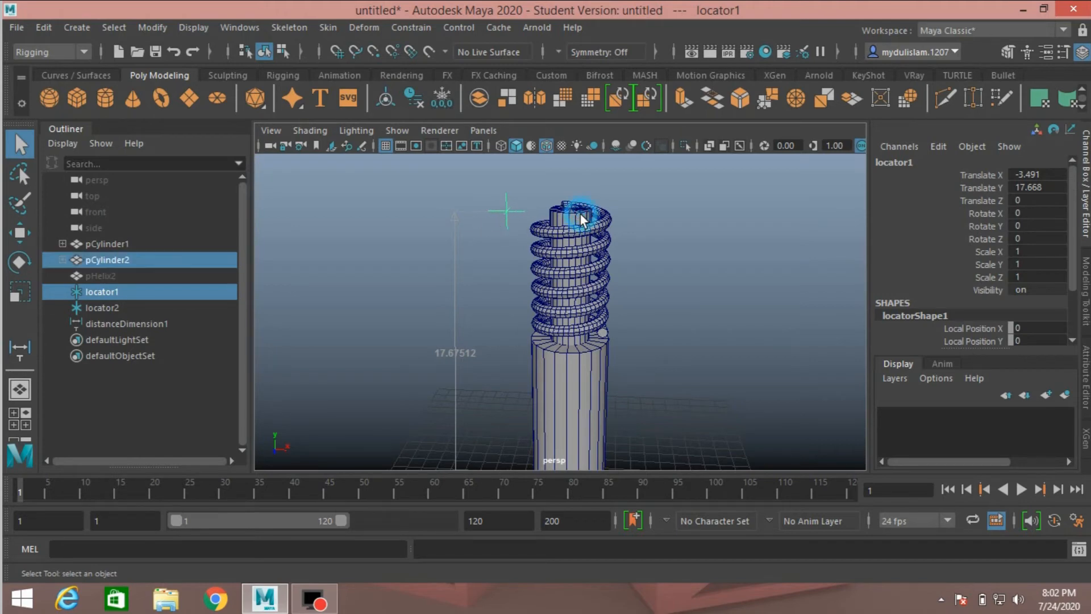
left_click(398, 30)
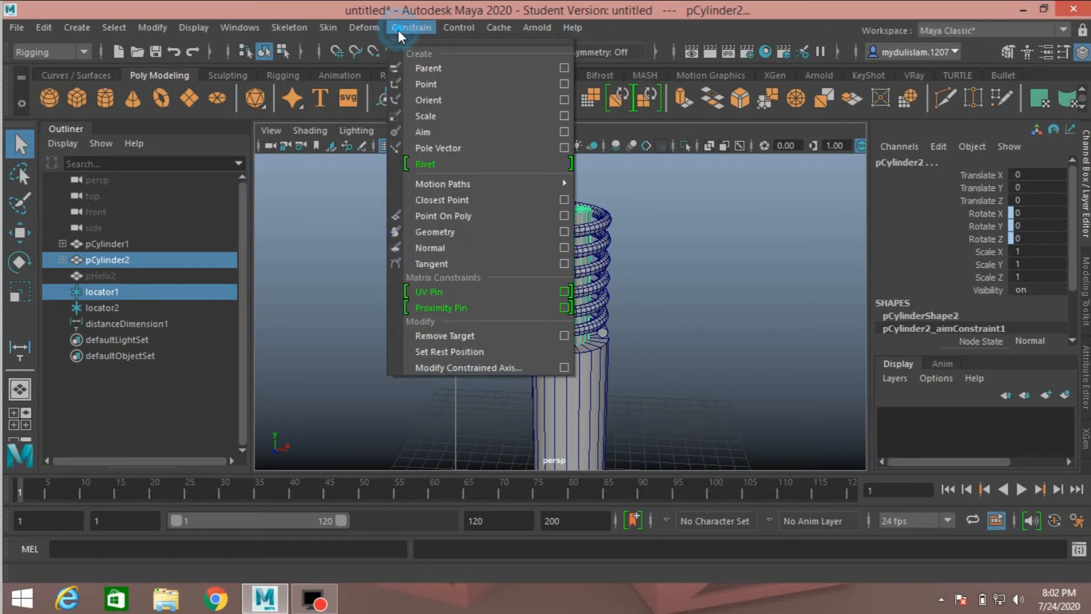
left_click(562, 83)
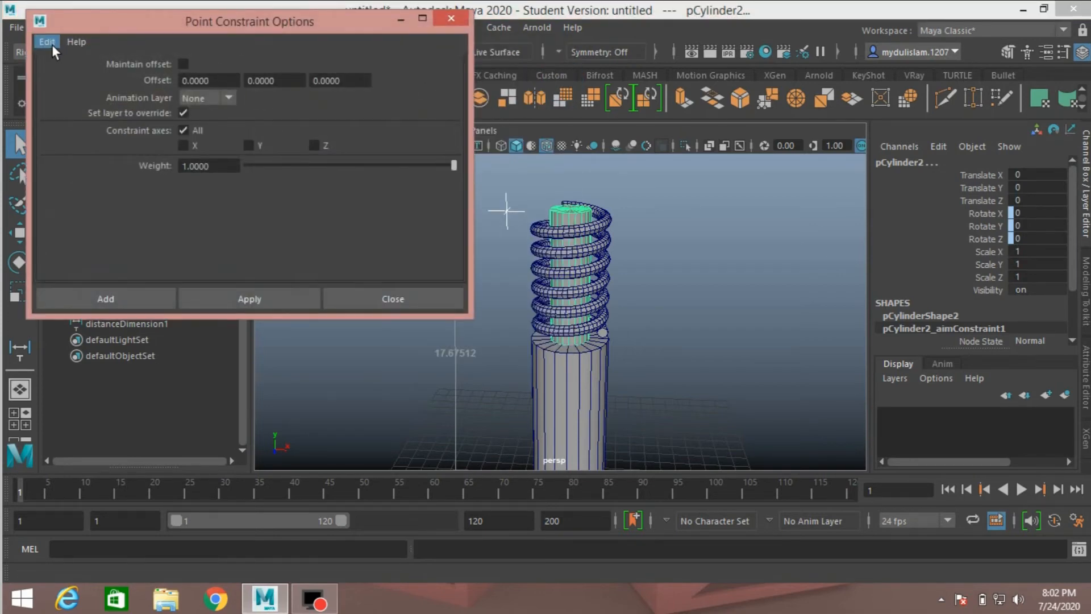
left_click(52, 44)
left_click(68, 70)
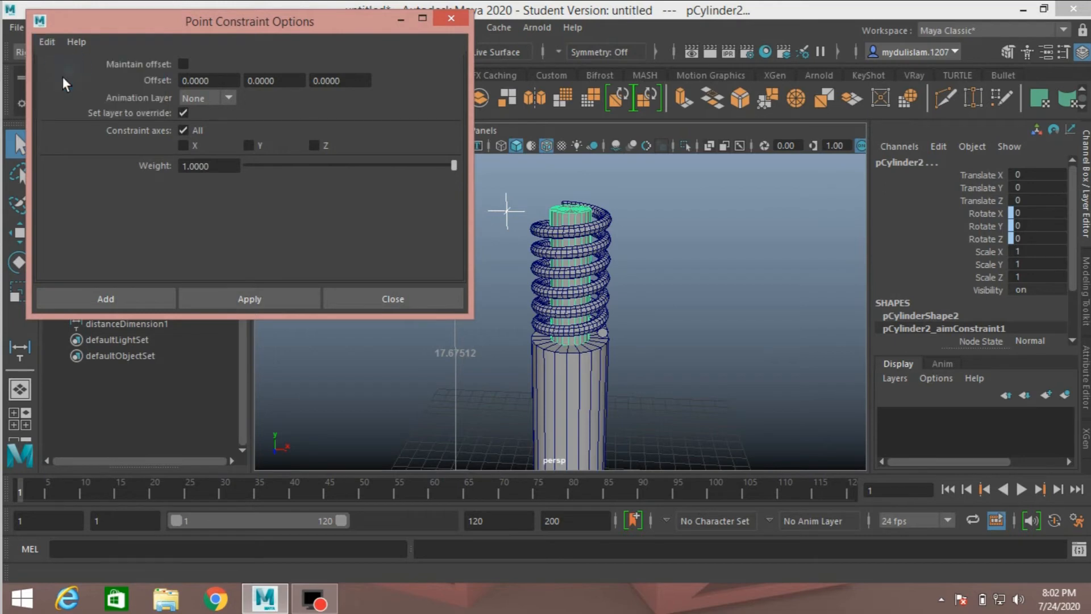
left_click(183, 63)
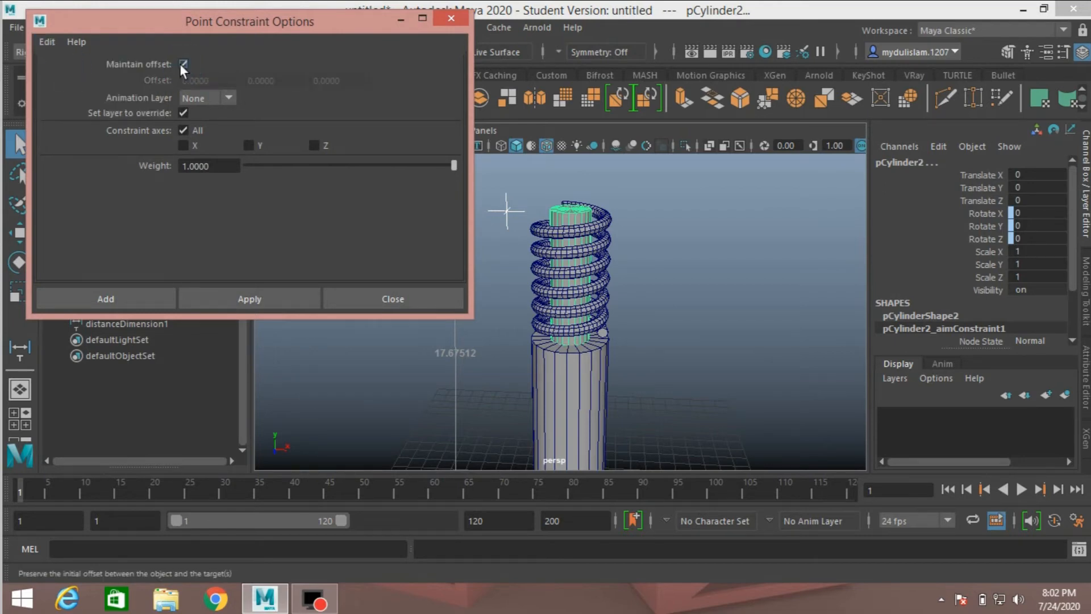
left_click(213, 296)
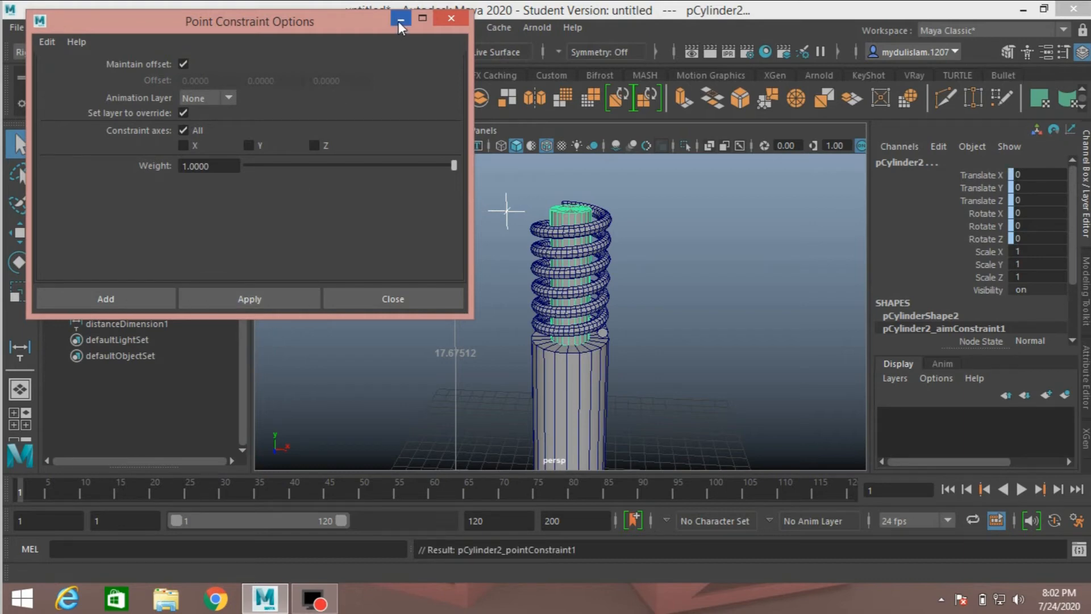
left_click(400, 21)
Step: Point-constrain the thick cylinder pCylinder1 to the lower locator locator2 with Maintain offset on, and close the constraint options
middle_click_drag(479, 373, 490, 199, "alt")
left_click_drag(500, 331, 524, 353)
left_click(579, 316, "shift")
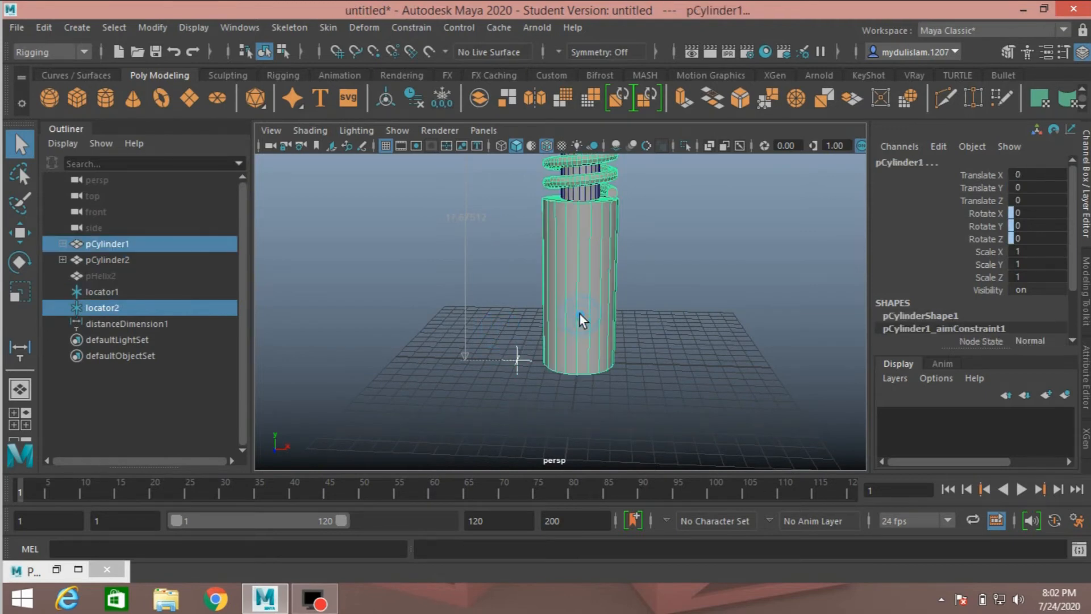
double_click(48, 570)
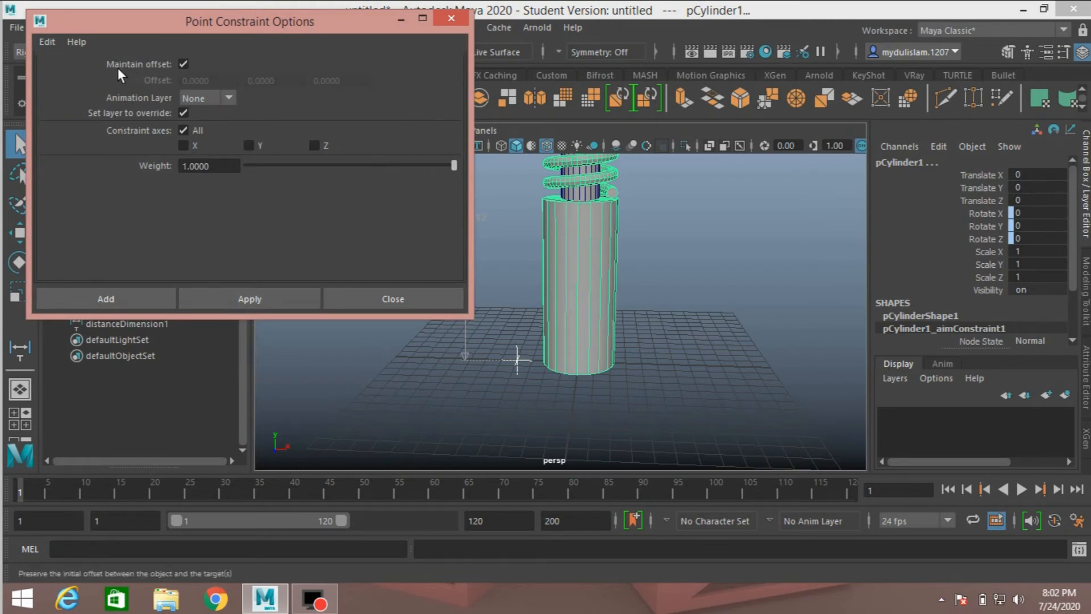
left_click(238, 296)
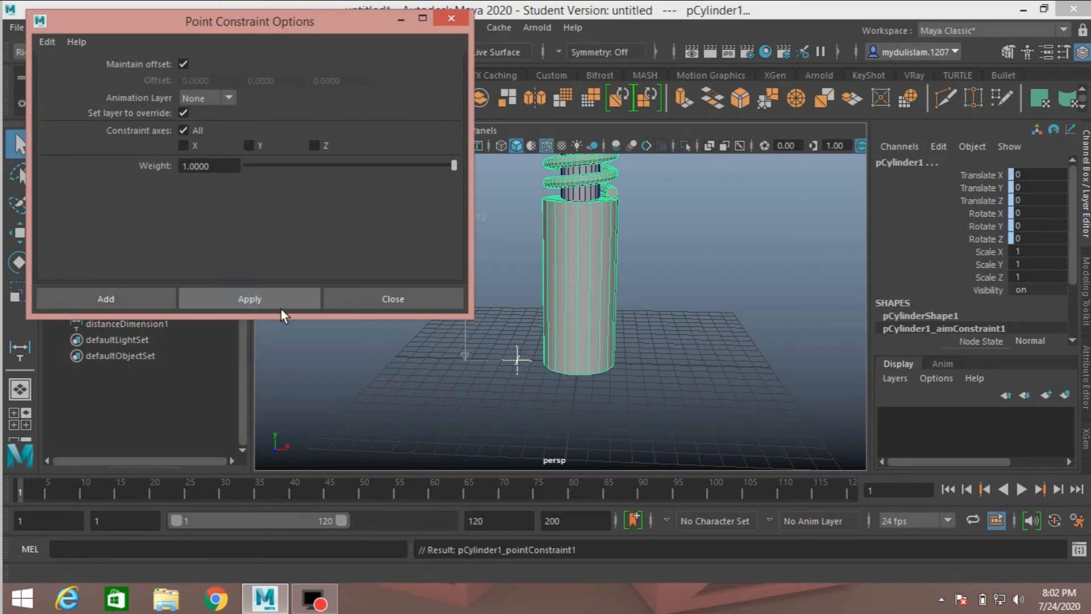
left_click(387, 300)
Step: Select the cylinders, spring, locators and distance dimension and graph their input and output connections in the Node Editor
middle_click_drag(461, 308, 455, 358, "alt")
scroll(455, 361, "down", 3)
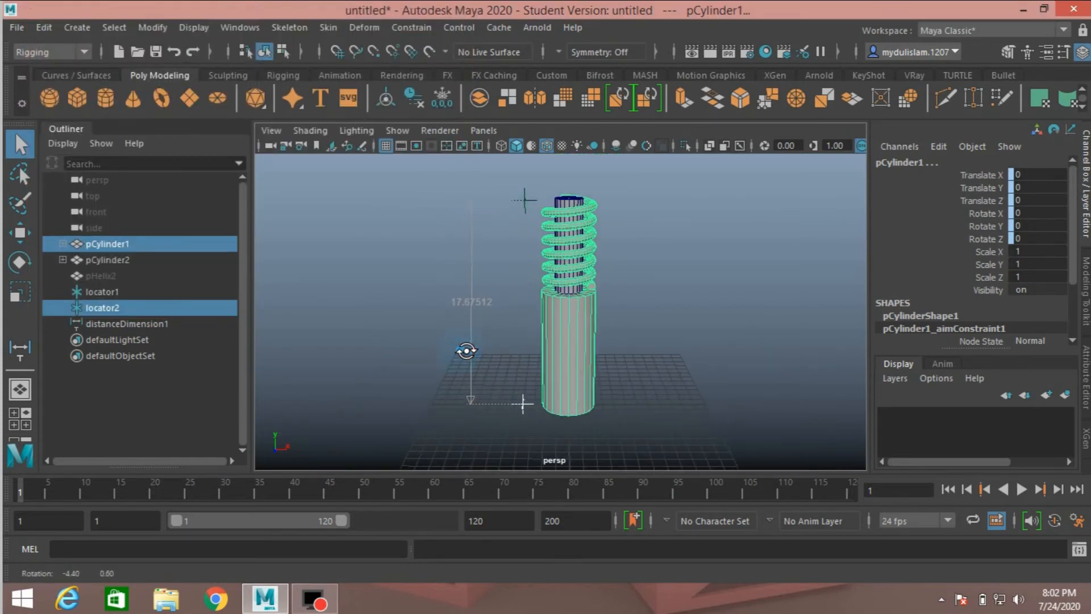
left_click_drag(417, 186, 578, 402)
left_click_drag(690, 477, 688, 480)
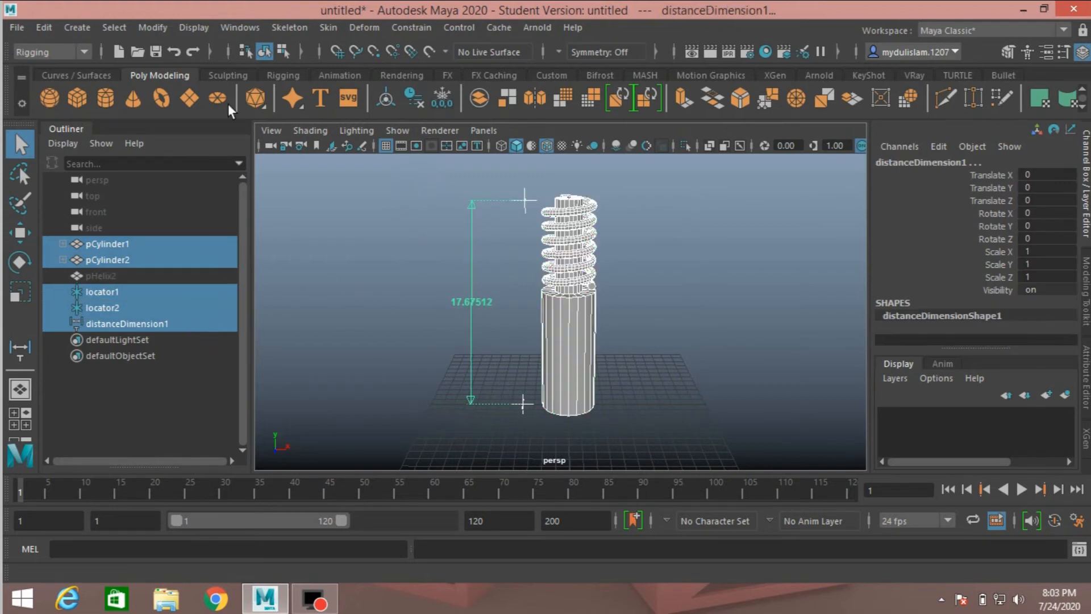
left_click(238, 28)
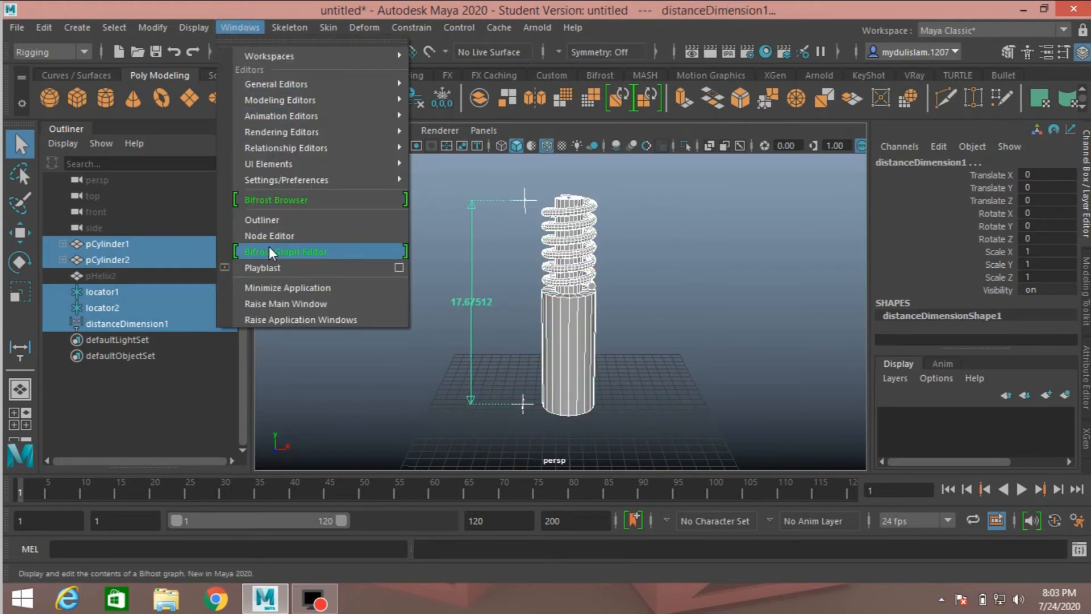
left_click(279, 235)
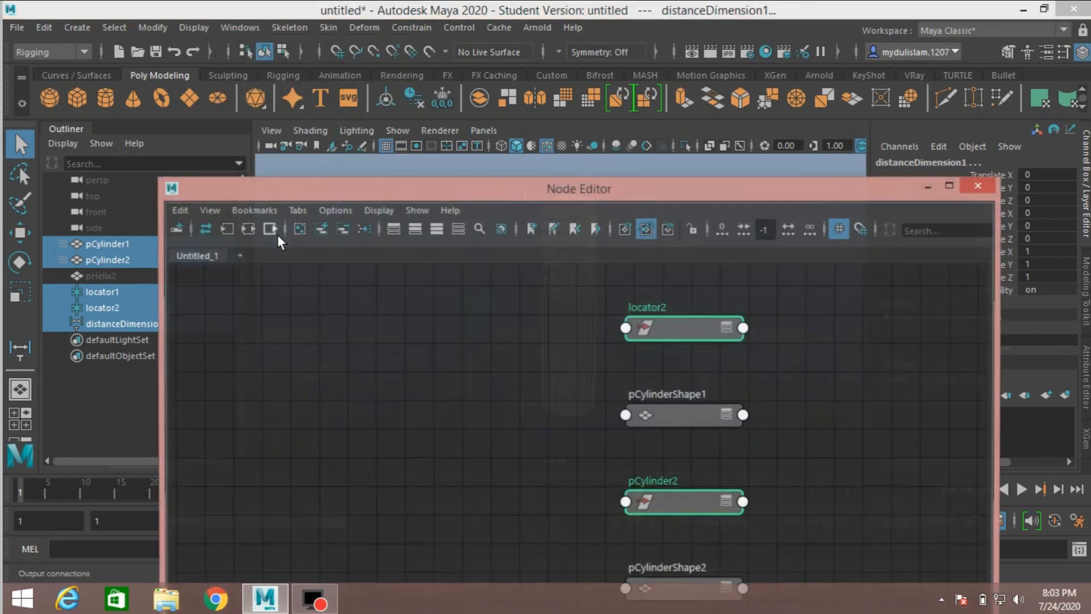
left_click_drag(389, 148, 319, 56)
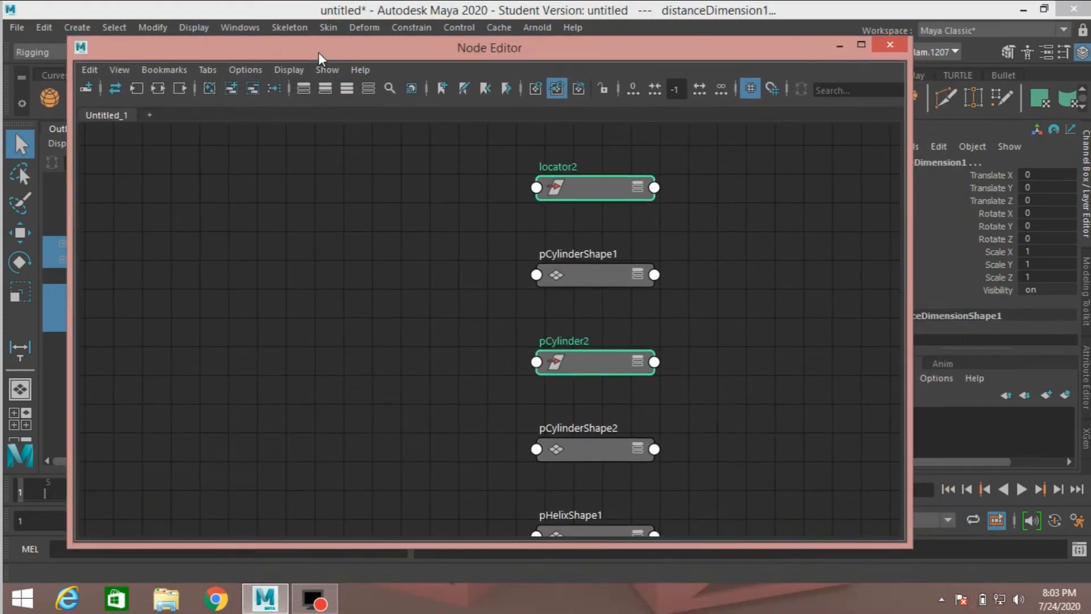
left_click(156, 89)
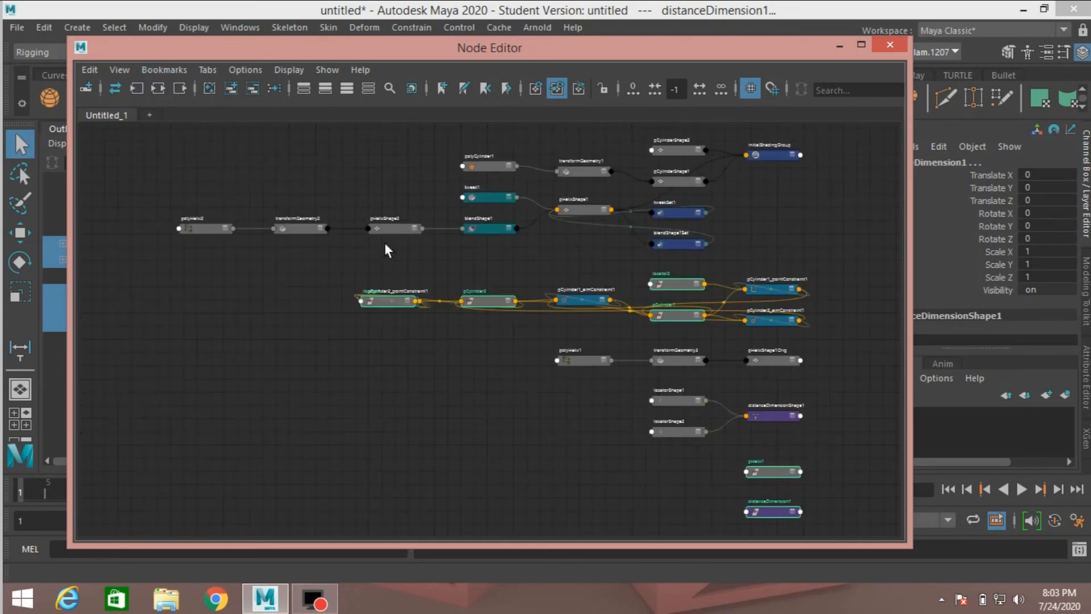
Step: Move the blendShape1 and distanceDimensionShape1 nodes close together in an empty area of the node graph
scroll(446, 353, "up", 2)
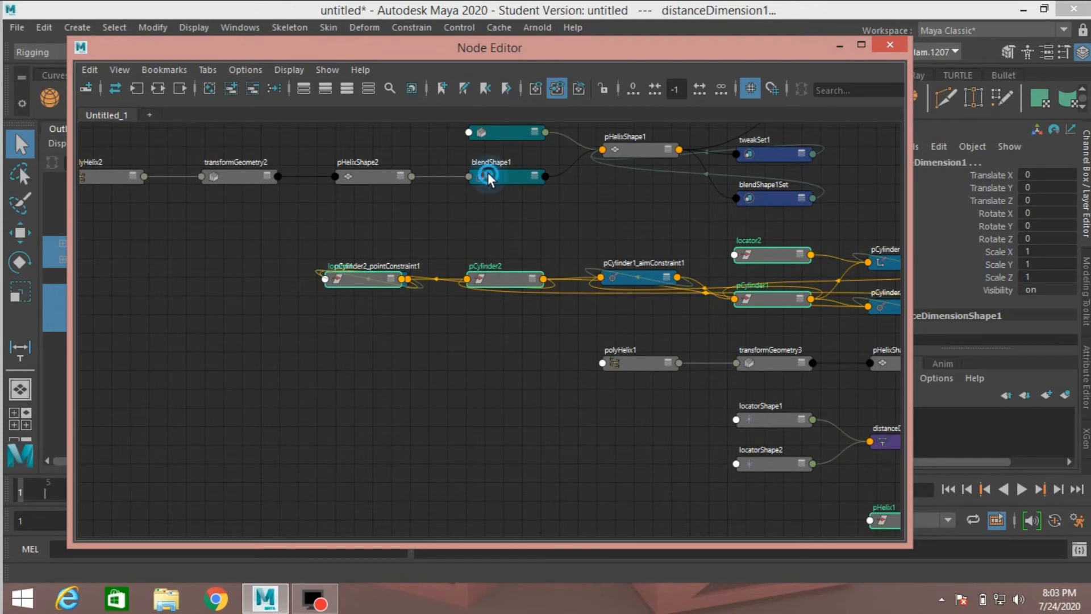
left_click_drag(488, 172, 237, 368)
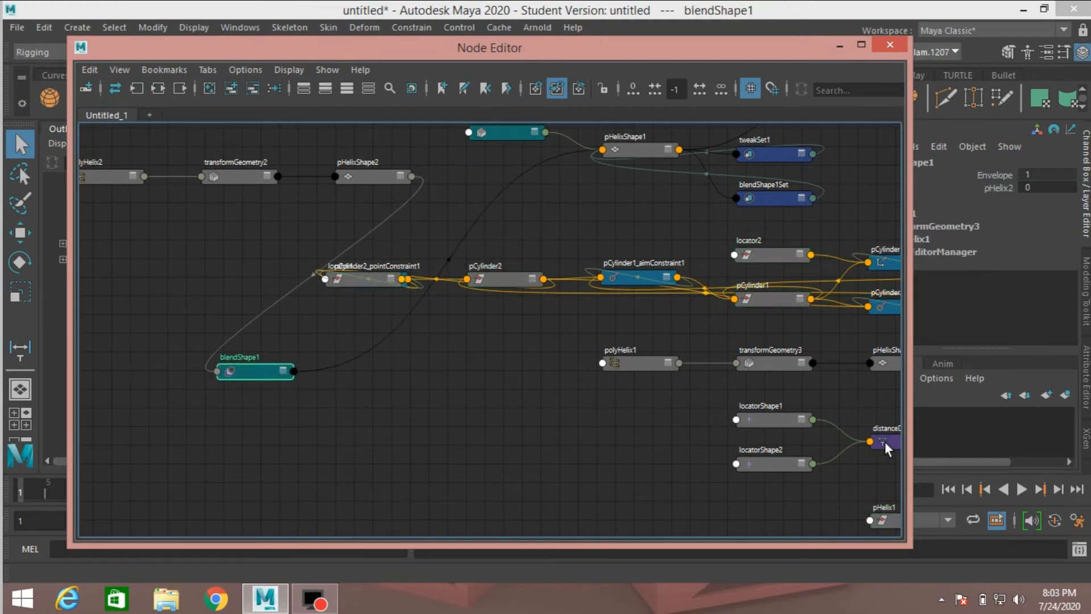
left_click_drag(885, 441, 442, 410)
key("a")
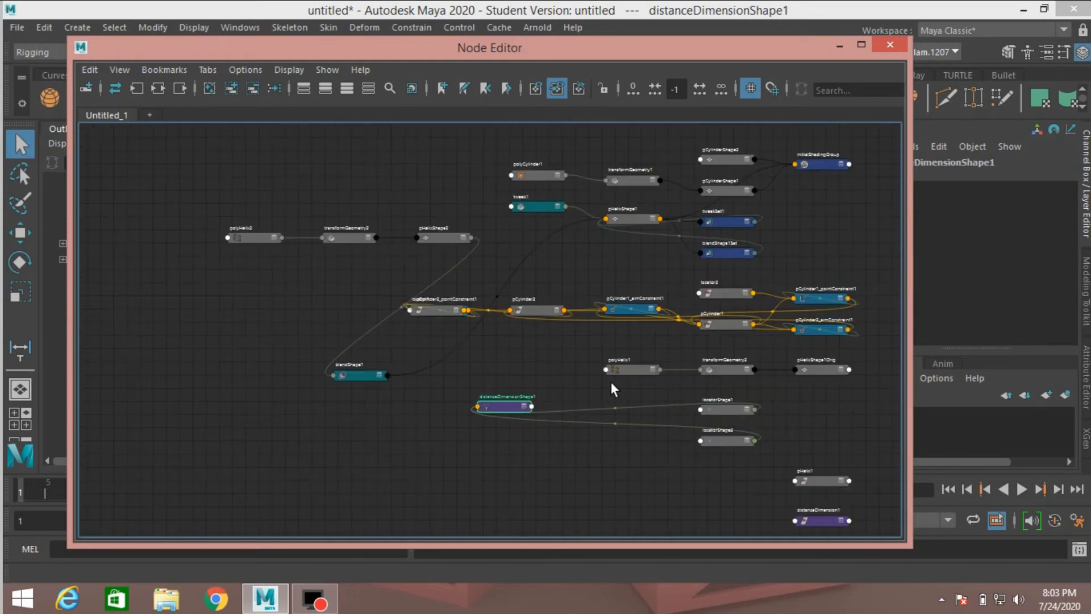
Step: Add a setRange node between blendShape1 and distanceDimensionShape1, and move the overlapping distanceDimensionShape1 node clear of it
scroll(591, 372, "up", 2)
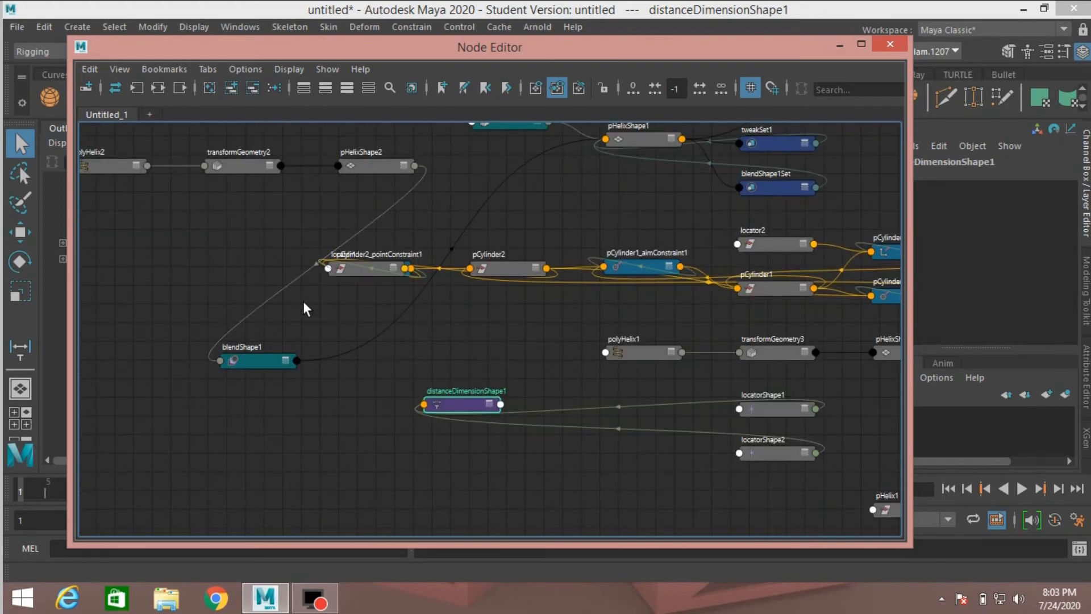
key("Tab")
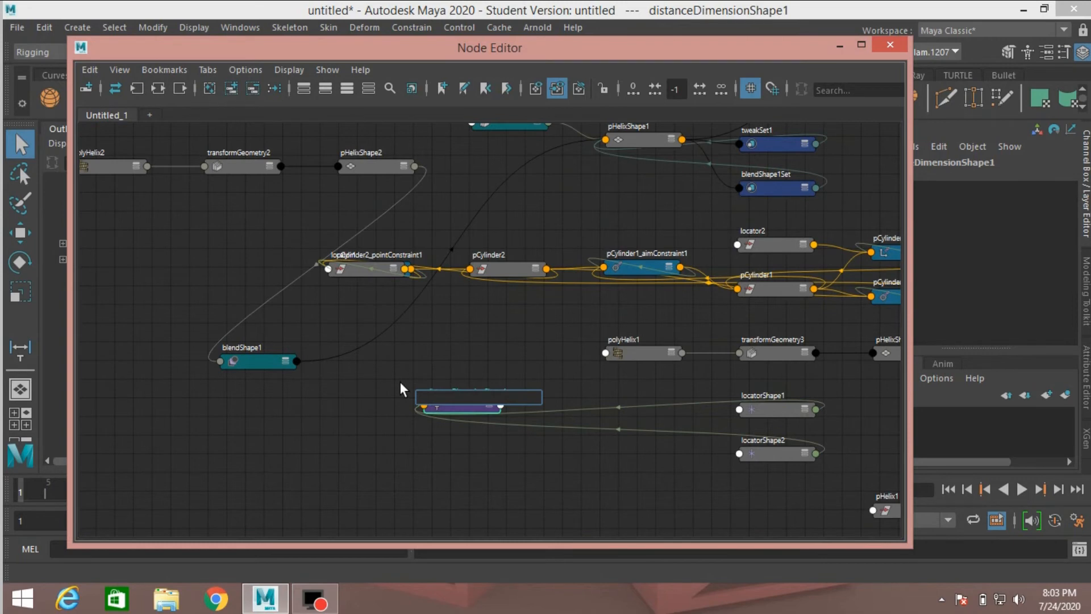
type("set")
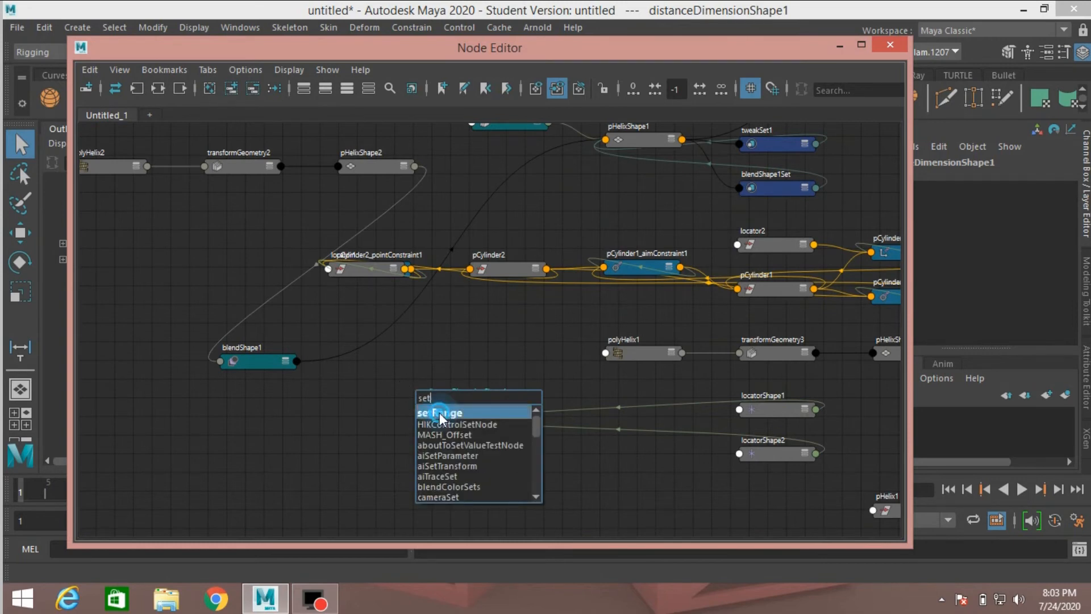
left_click(439, 413)
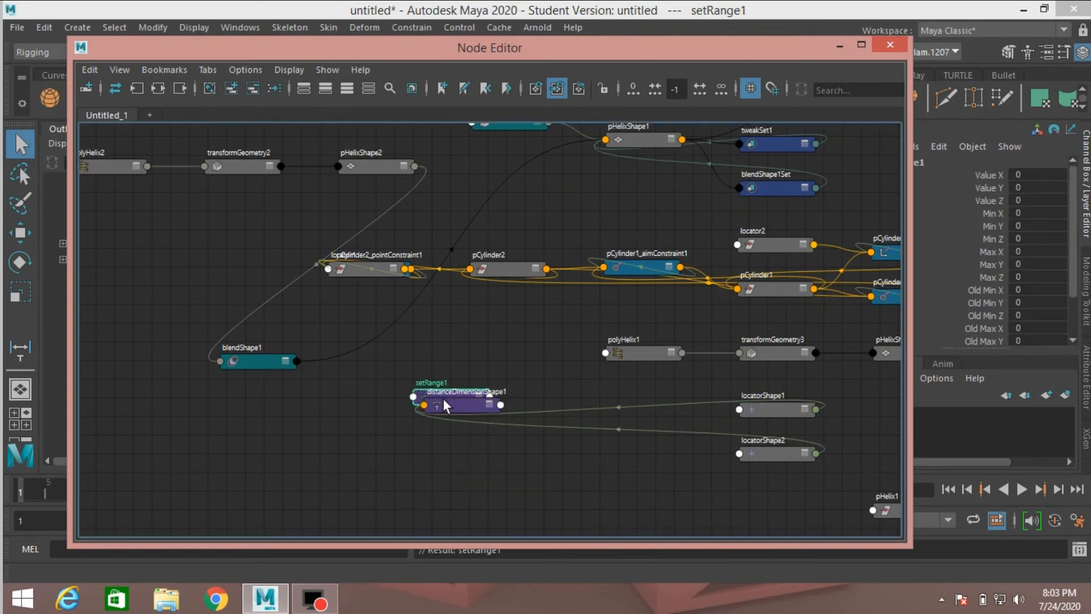
left_click_drag(456, 404, 498, 353)
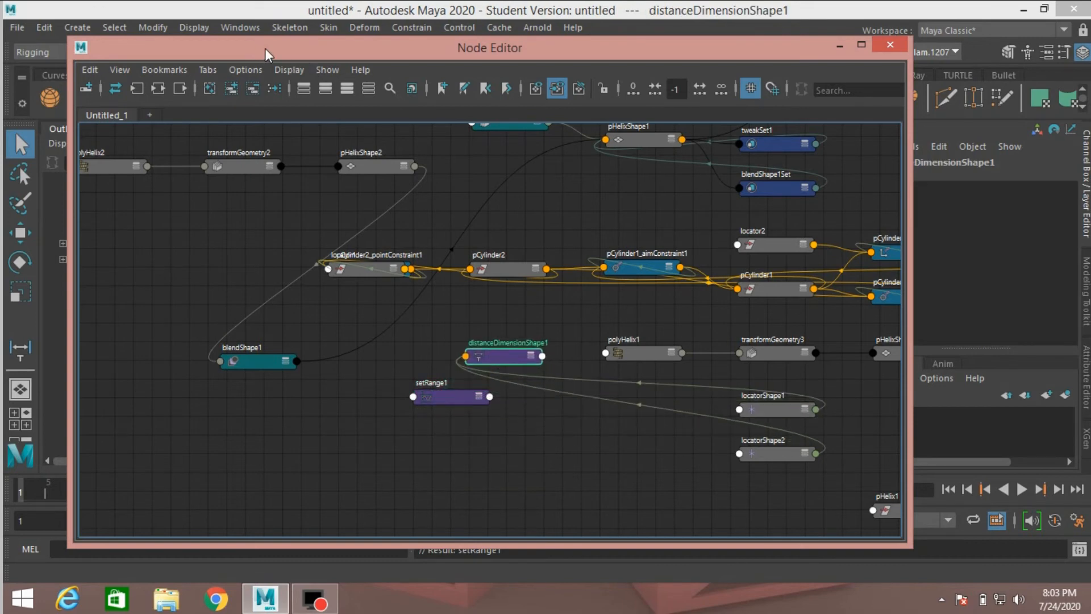
Step: Open the Connection Editor with distanceDimensionShape1 as the source and setRange1 loaded as the target
left_click_drag(266, 48, 257, 63)
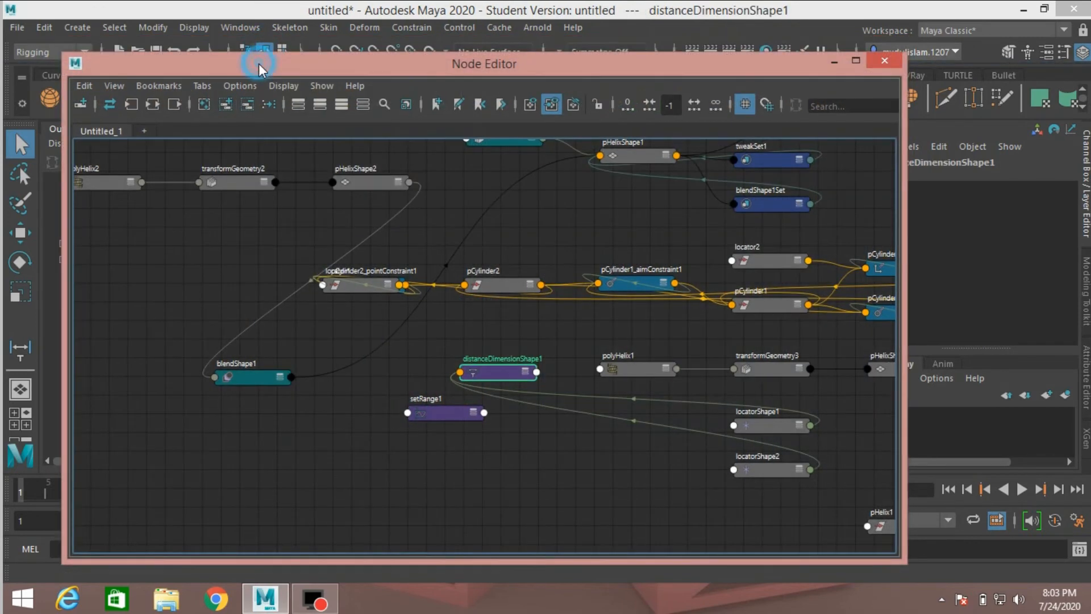
left_click(236, 30)
mouse_move(289, 130)
mouse_move(365, 83)
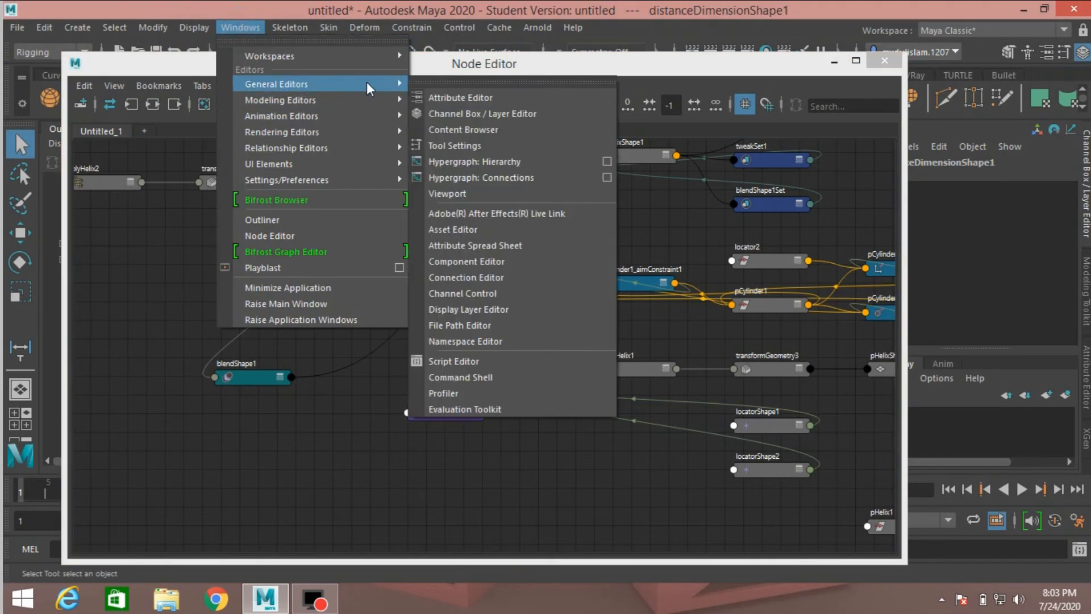
left_click(486, 278)
left_click_drag(549, 214, 667, 133)
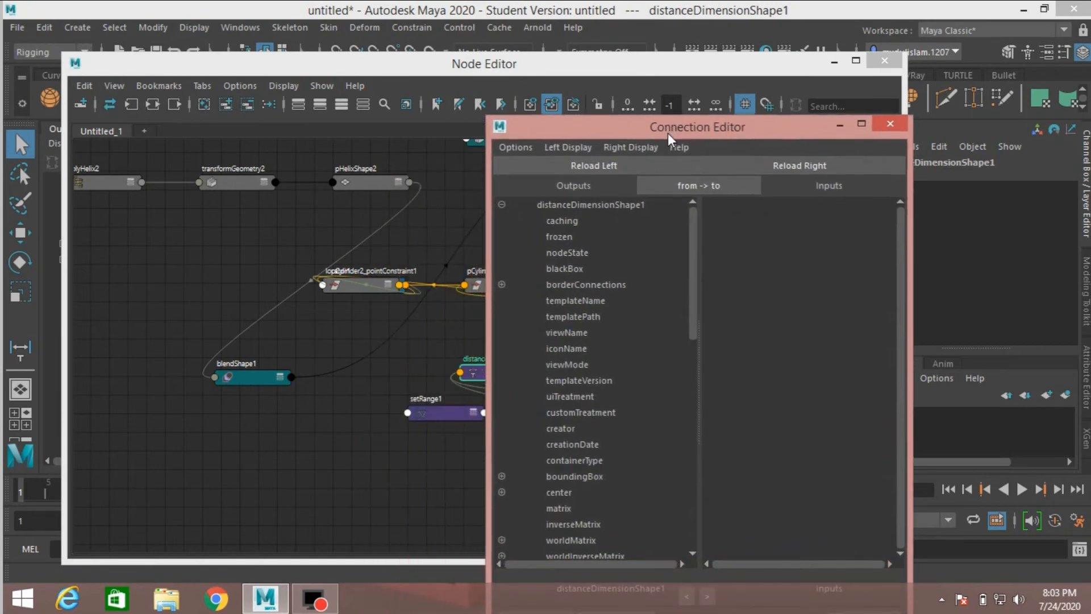
left_click(428, 412)
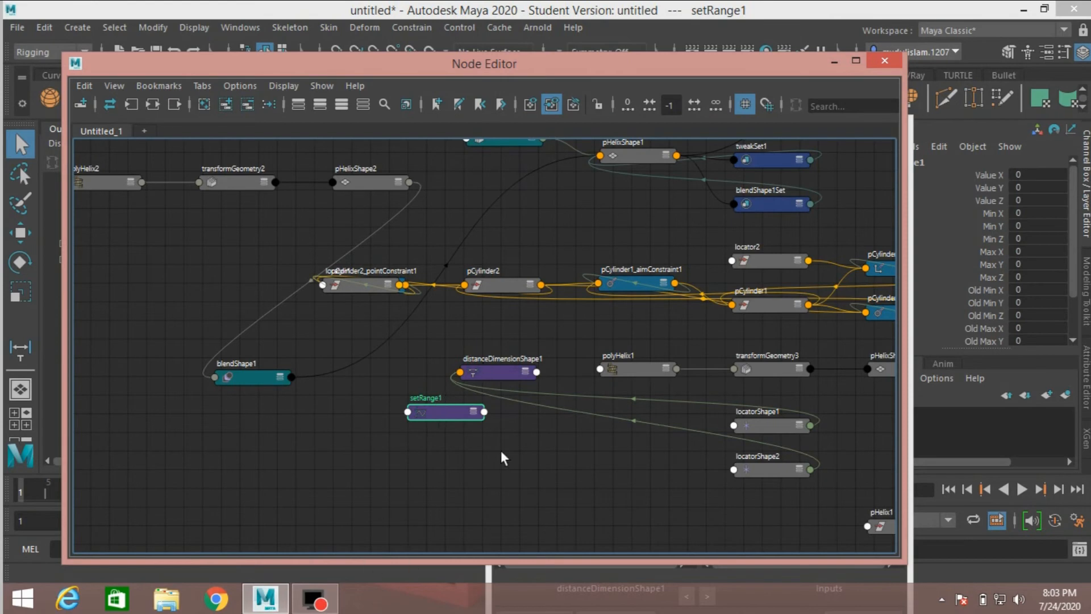
left_click_drag(762, 68, 557, 37)
left_click(760, 125)
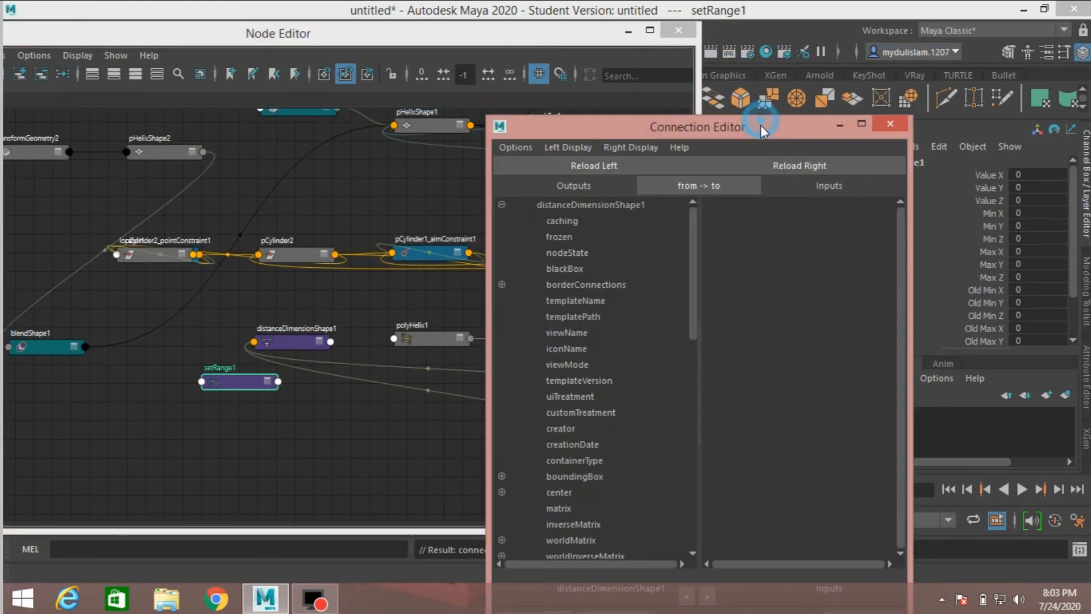
left_click(797, 165)
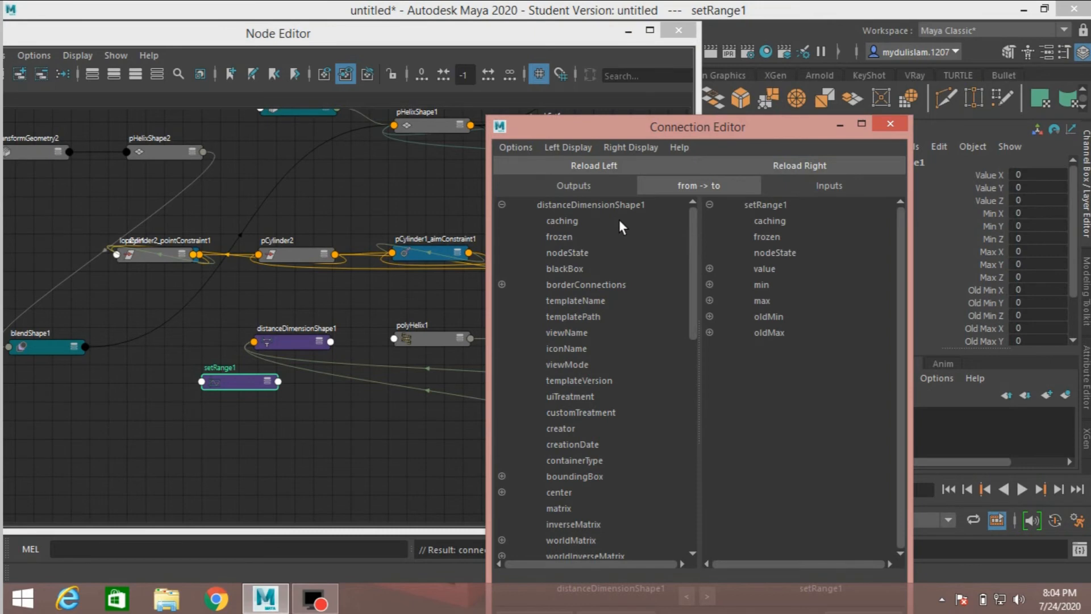
Step: Connect the distance output of distanceDimensionShape1 to valueX of setRange1
scroll(578, 316, "down", 12)
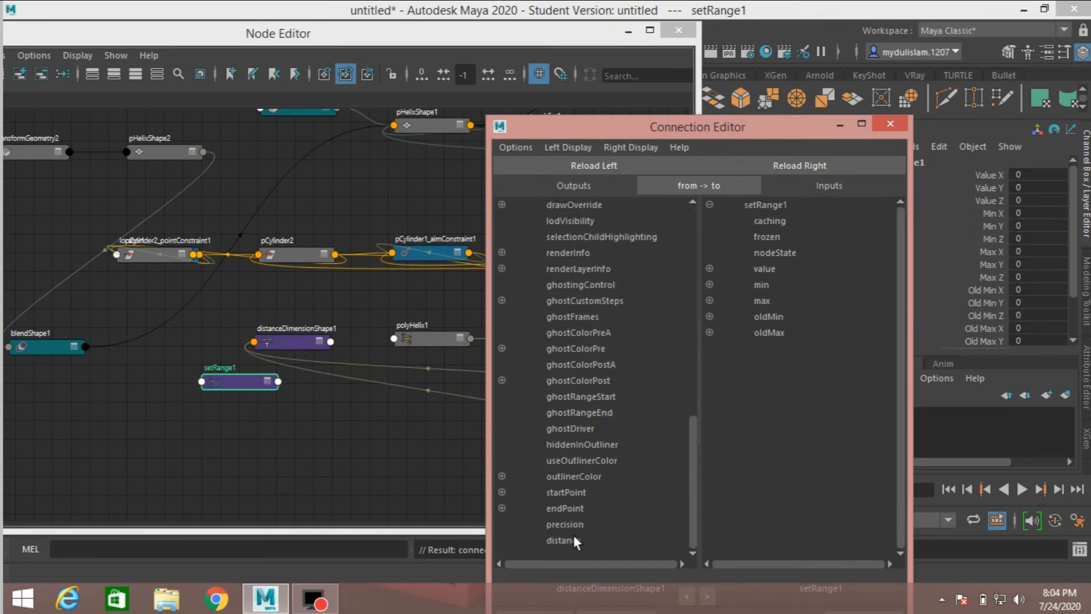
left_click(568, 540)
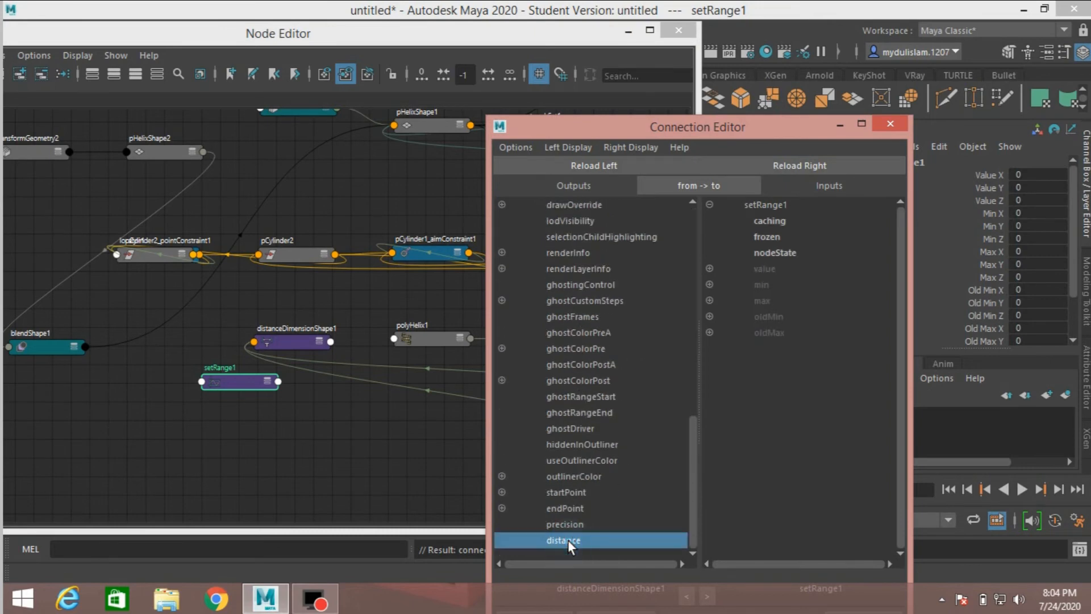
left_click(710, 268)
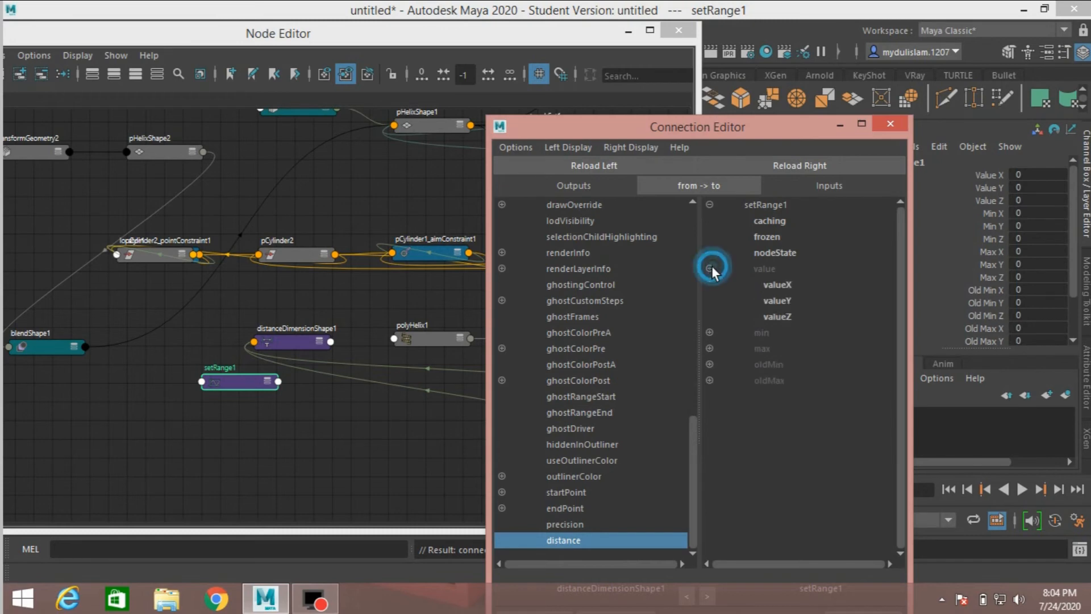
left_click(779, 283)
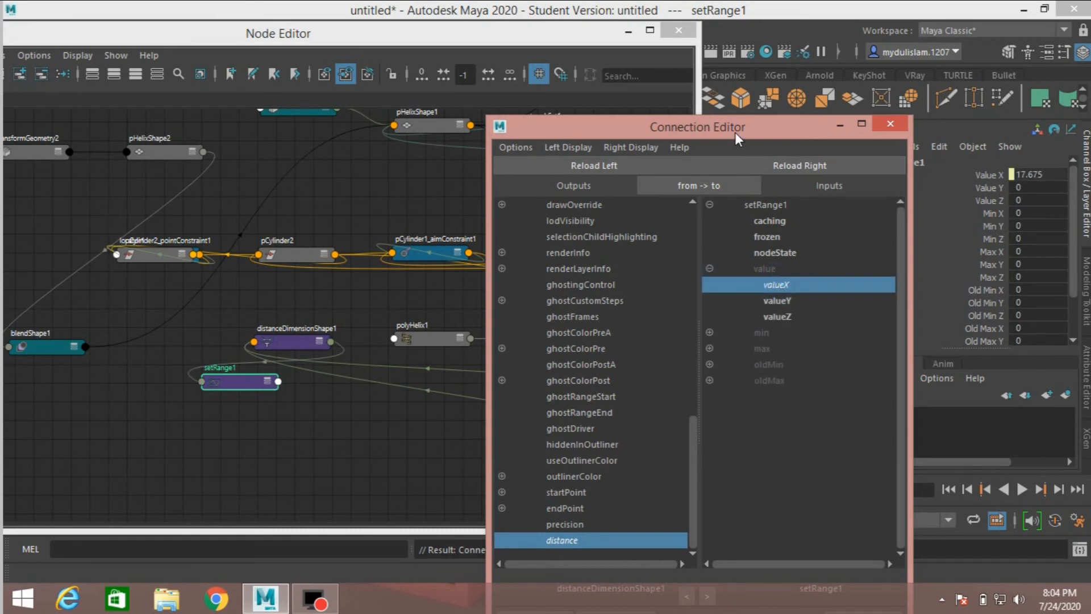
left_click_drag(736, 135, 741, 97)
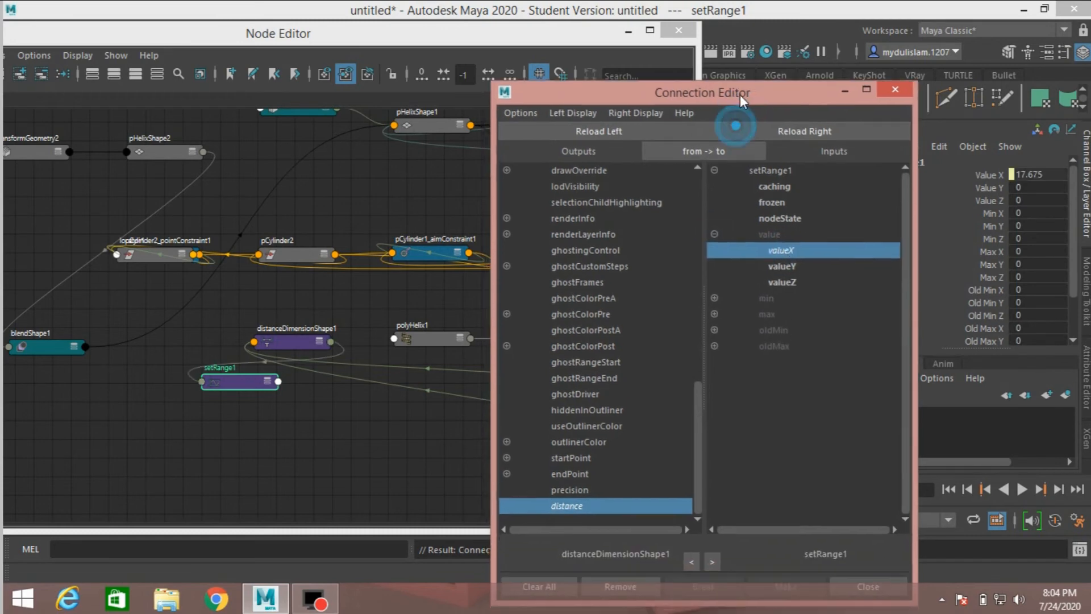
Step: Load setRange1 as the source and blendShape1 as the target in the Connection Editor
left_click(376, 37)
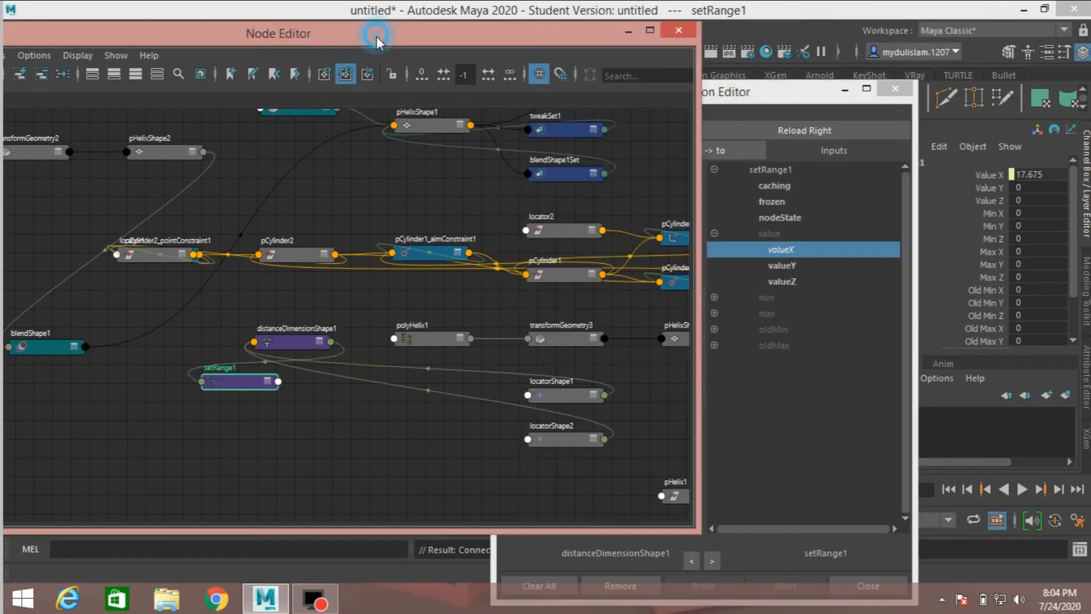
left_click(226, 380)
left_click(773, 90)
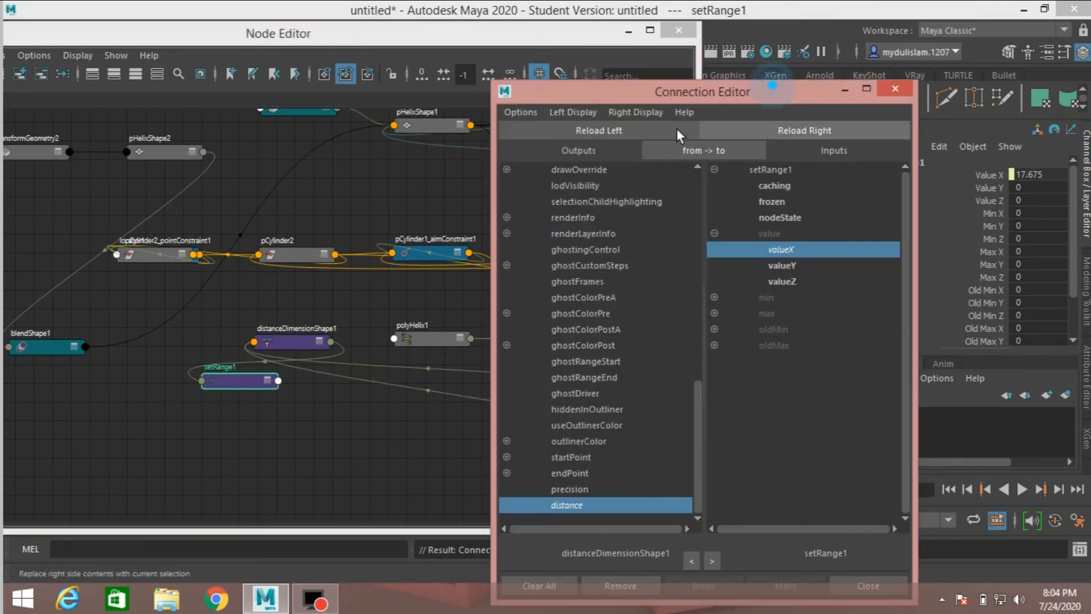
left_click(594, 130)
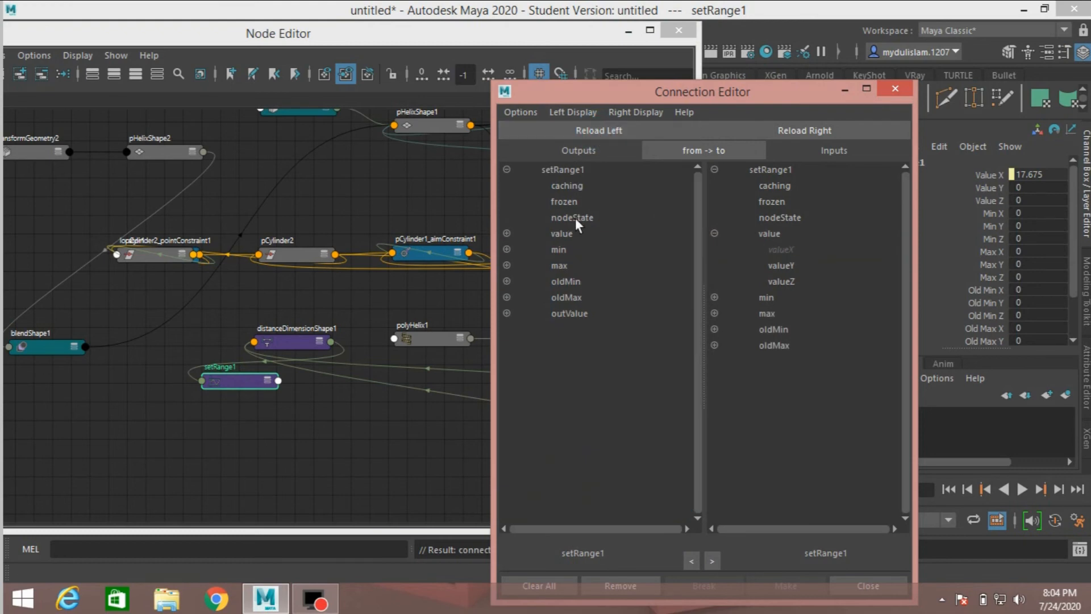
left_click(48, 350)
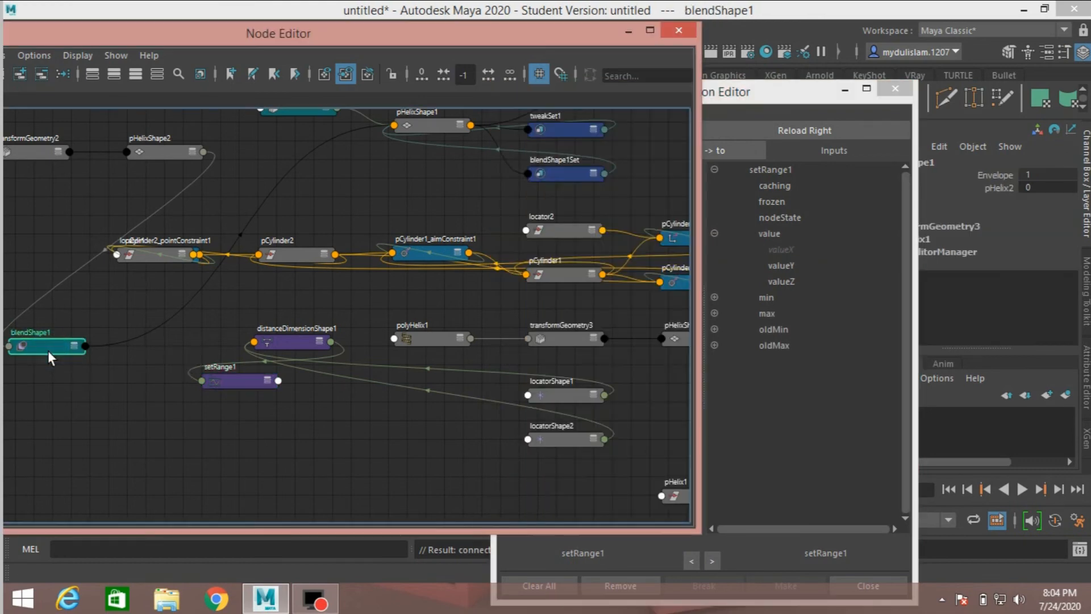
left_click(703, 109)
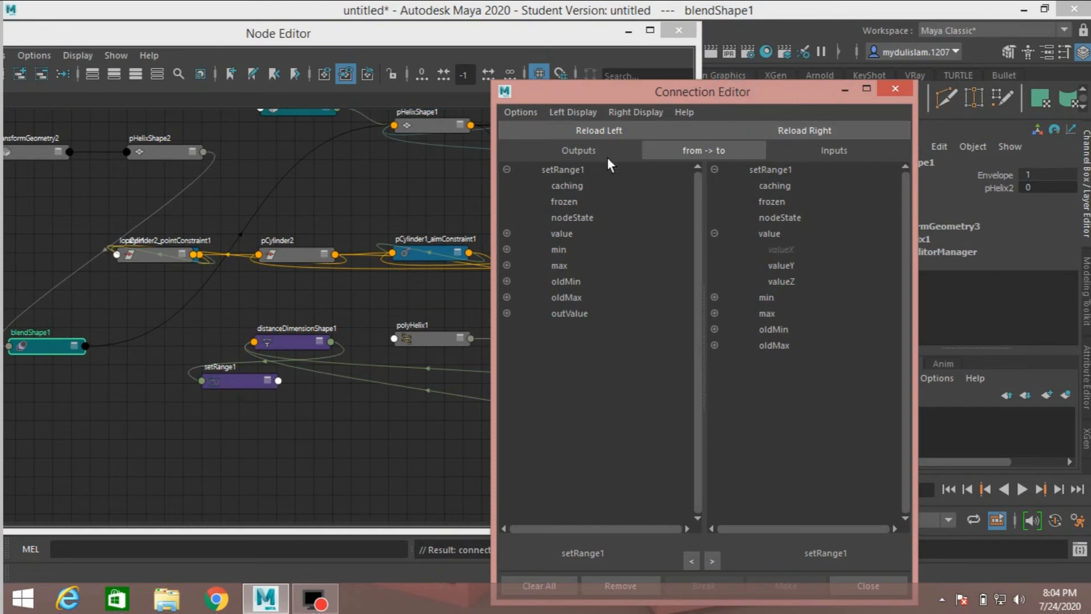
left_click(33, 348)
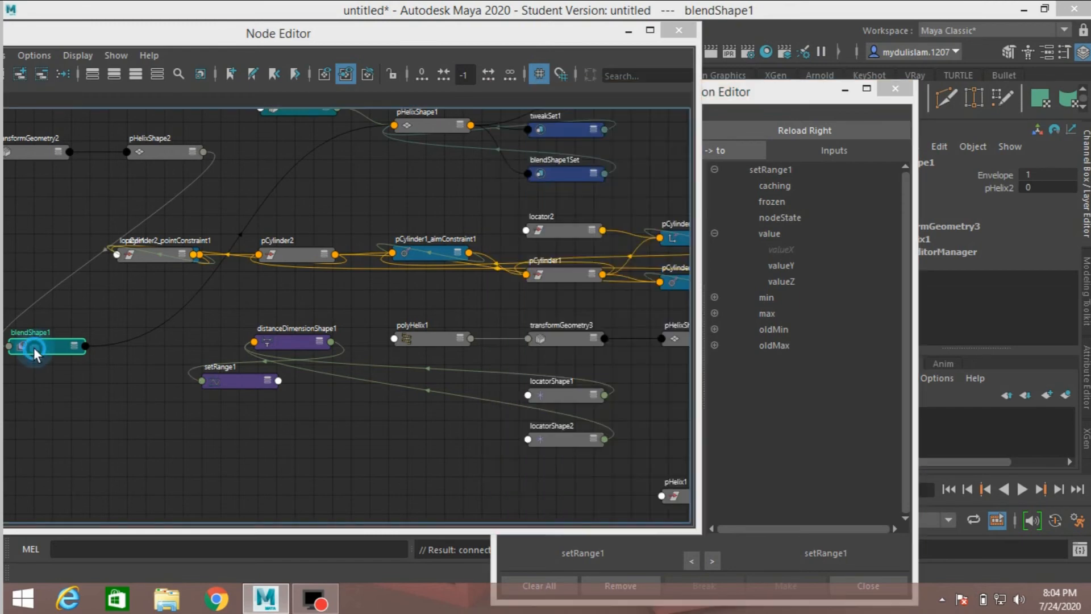
left_click(746, 85)
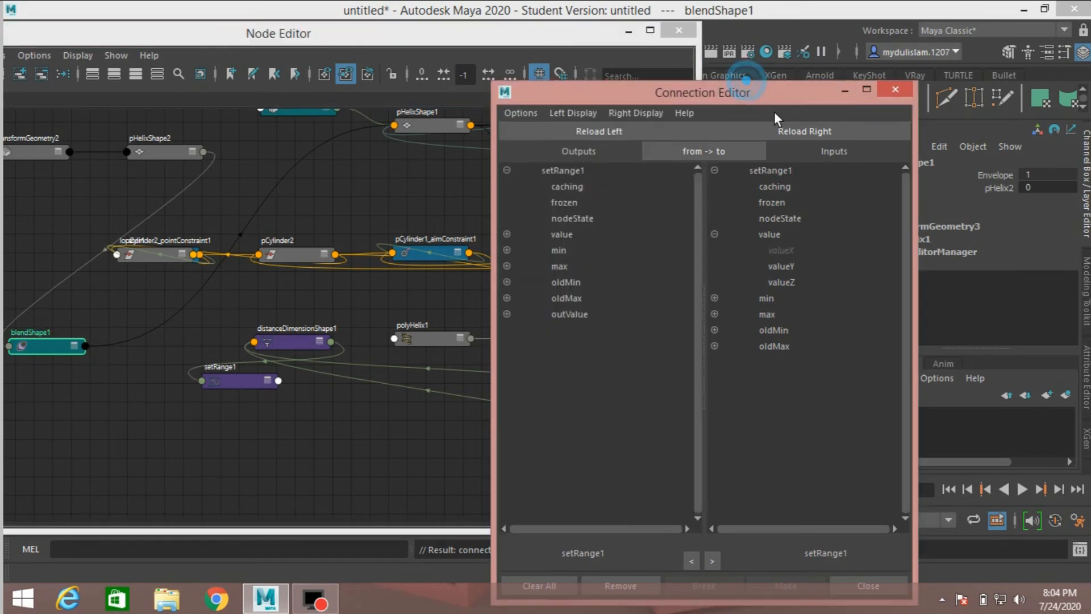
left_click(801, 130)
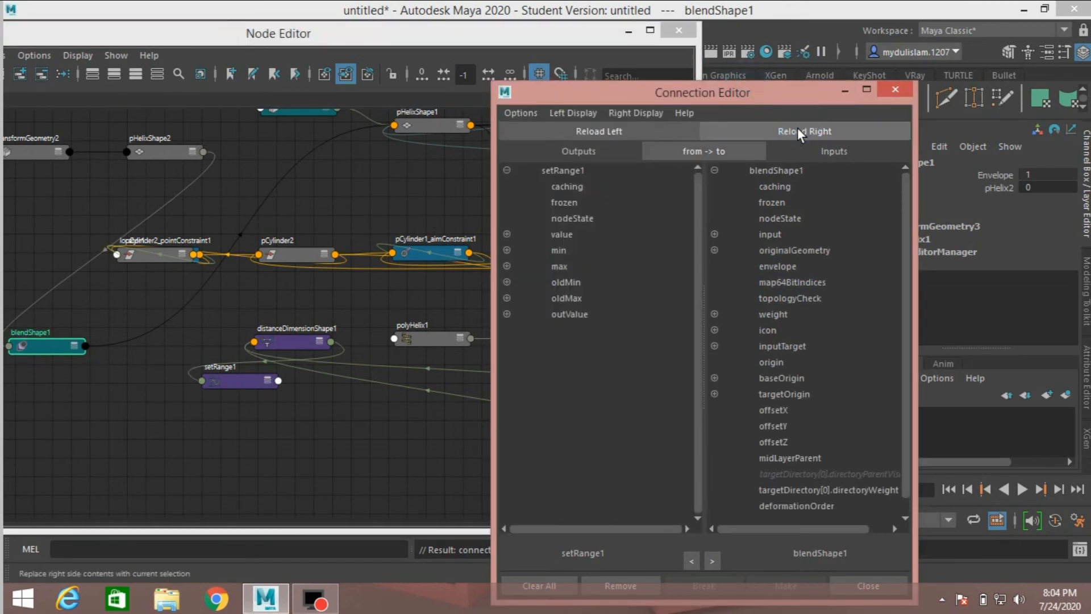
Step: Connect outValueX of setRange1 to the pHelix2 weight of blendShape1, and minimize the Connection Editor and Node Editor
left_click(506, 313)
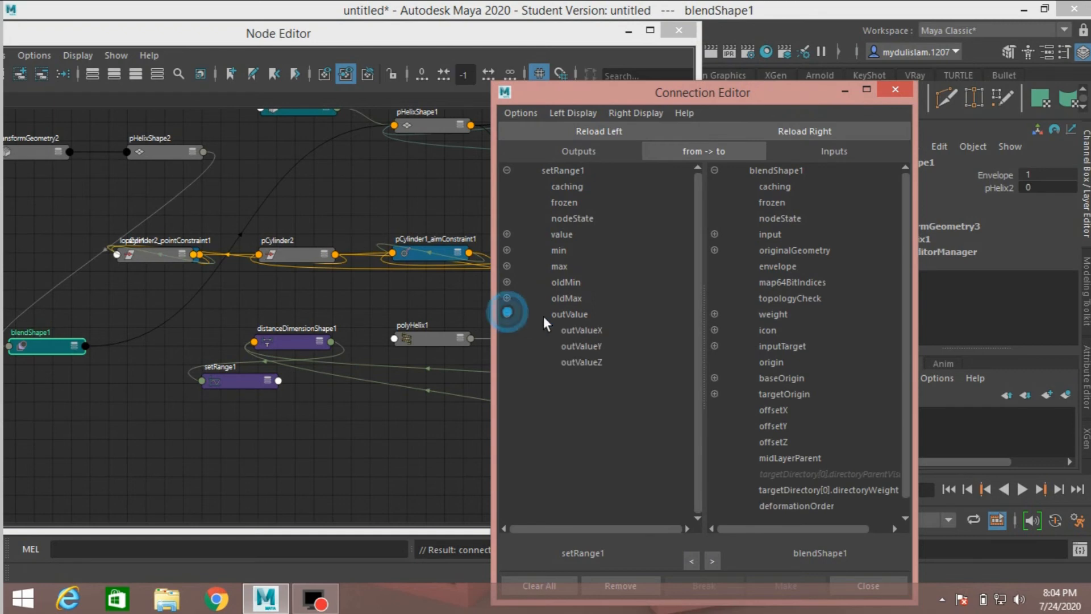
left_click(577, 332)
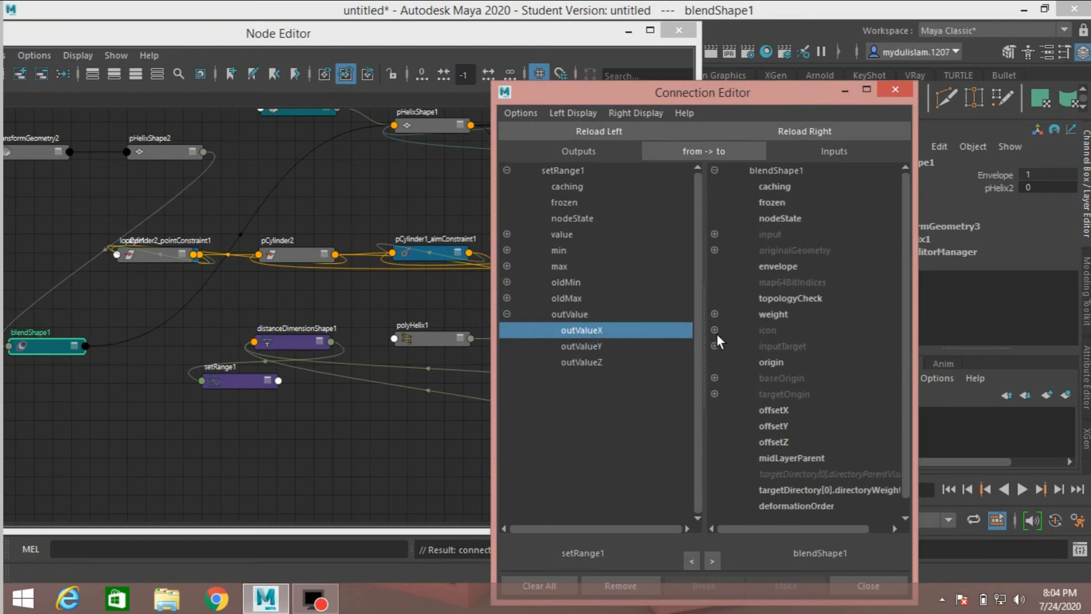
left_click(714, 314)
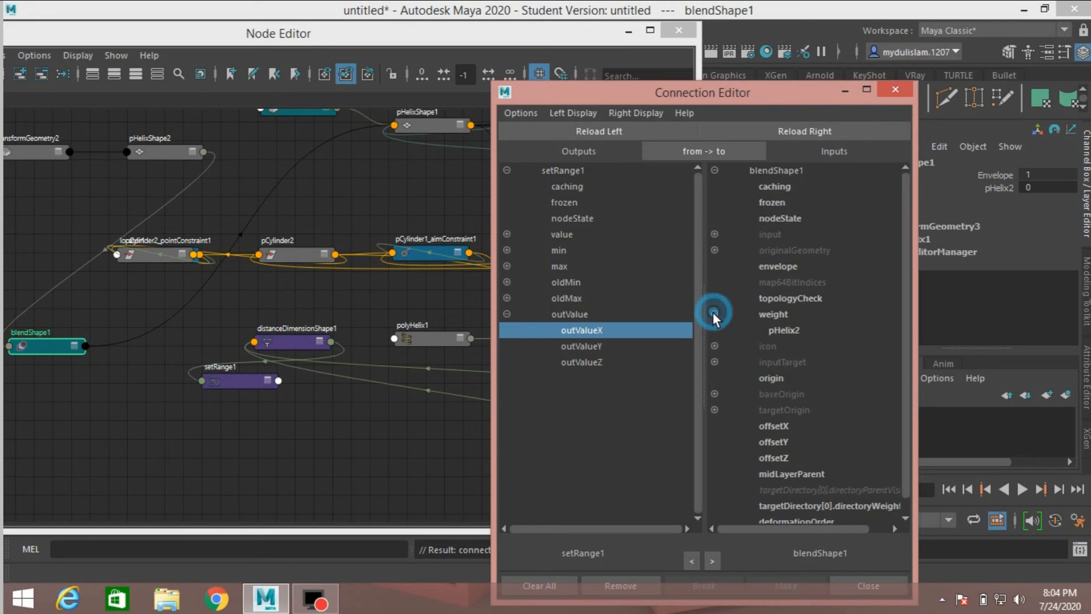
left_click(787, 332)
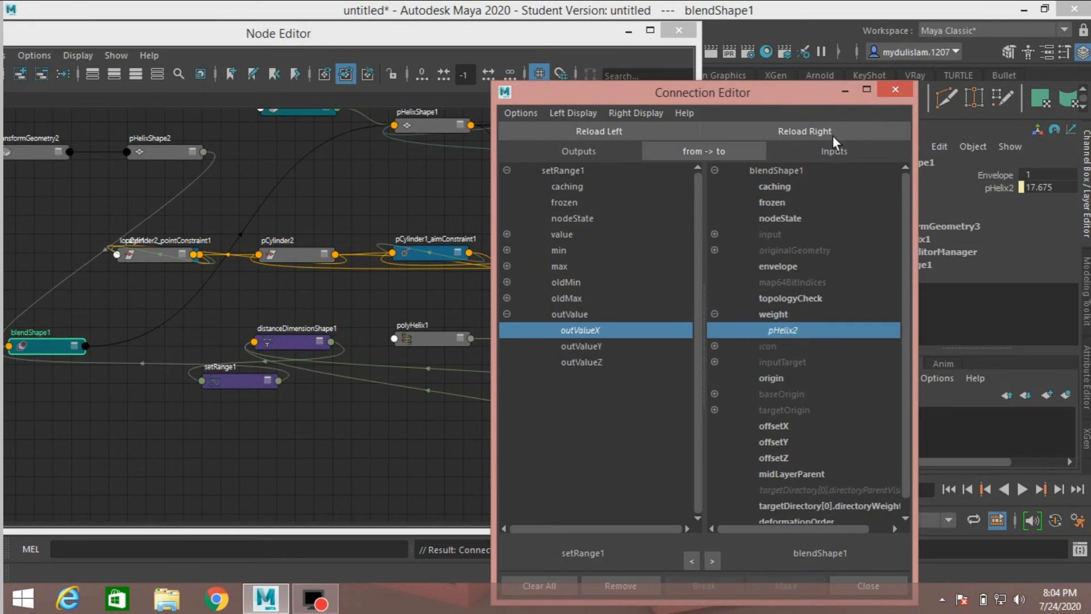
left_click(843, 90)
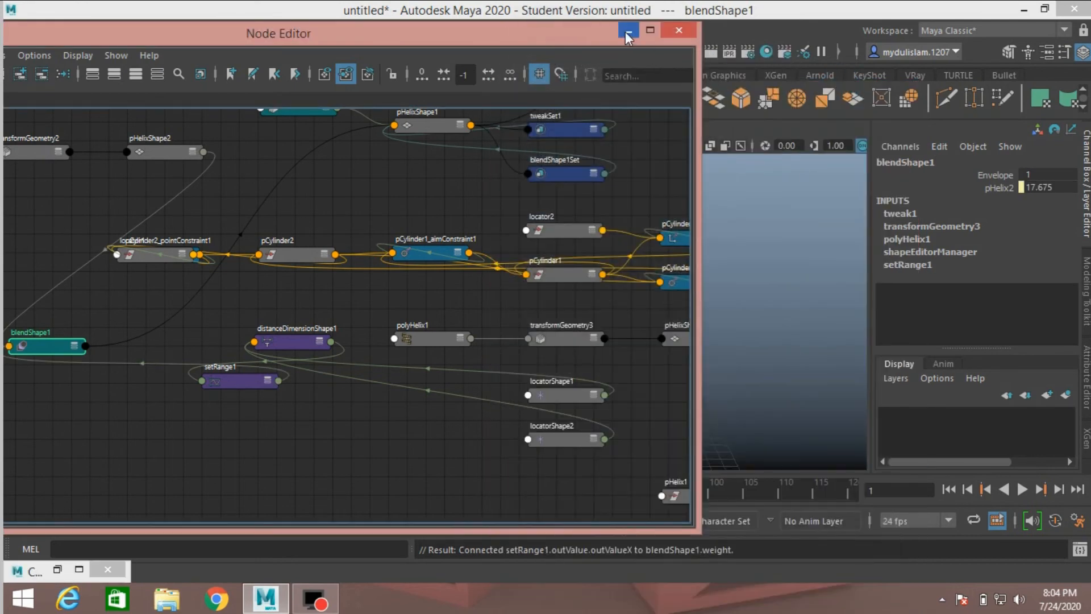
left_click(628, 30)
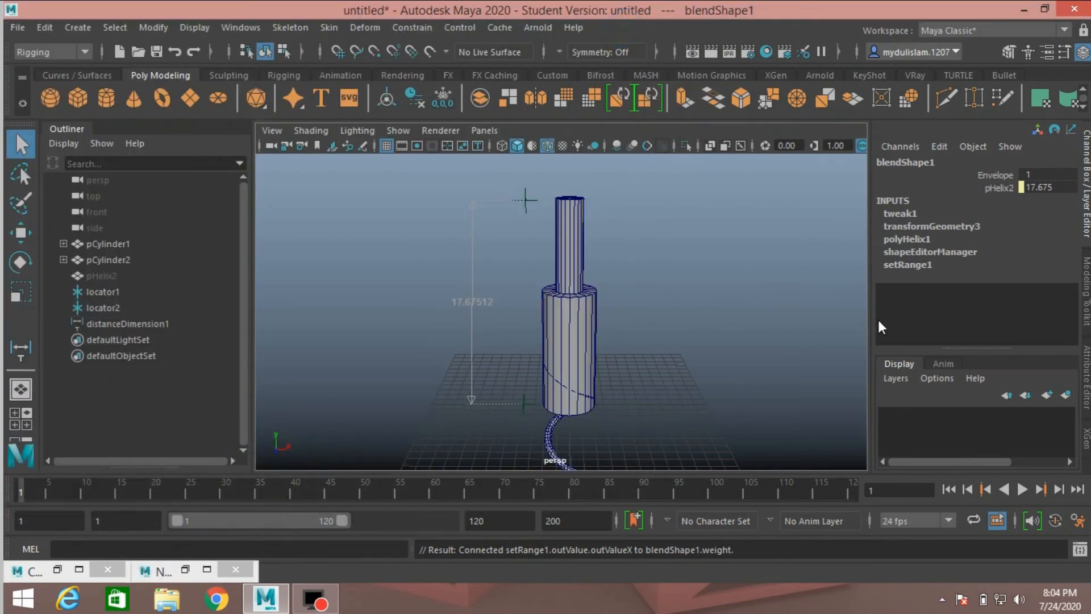
Step: Select the setRange1 node in the Node Editor and show its settings in the Attribute Editor
left_click(182, 569)
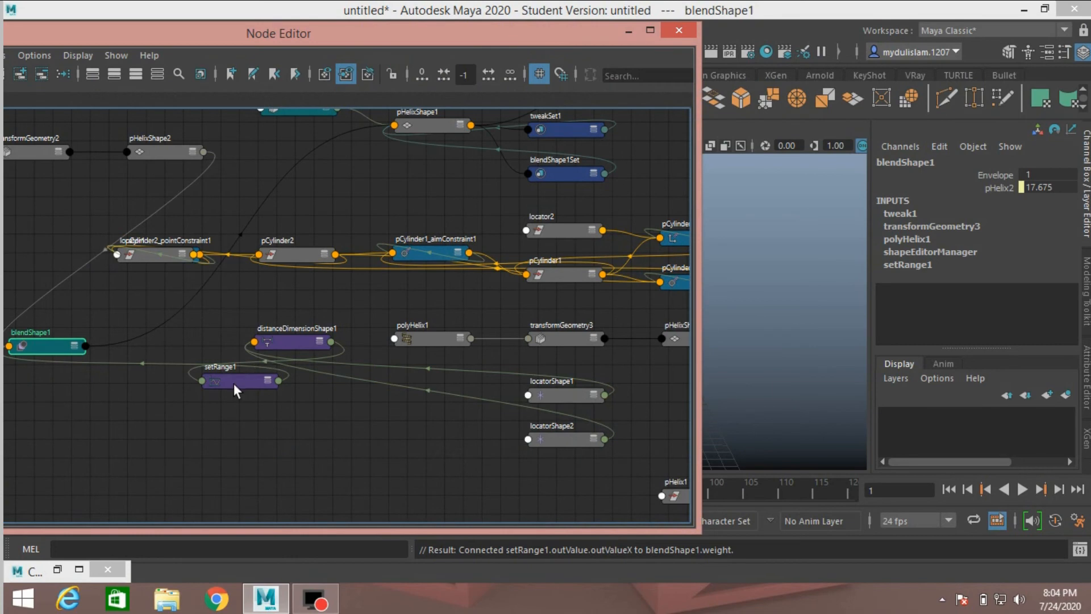
left_click(234, 384)
left_click(627, 30)
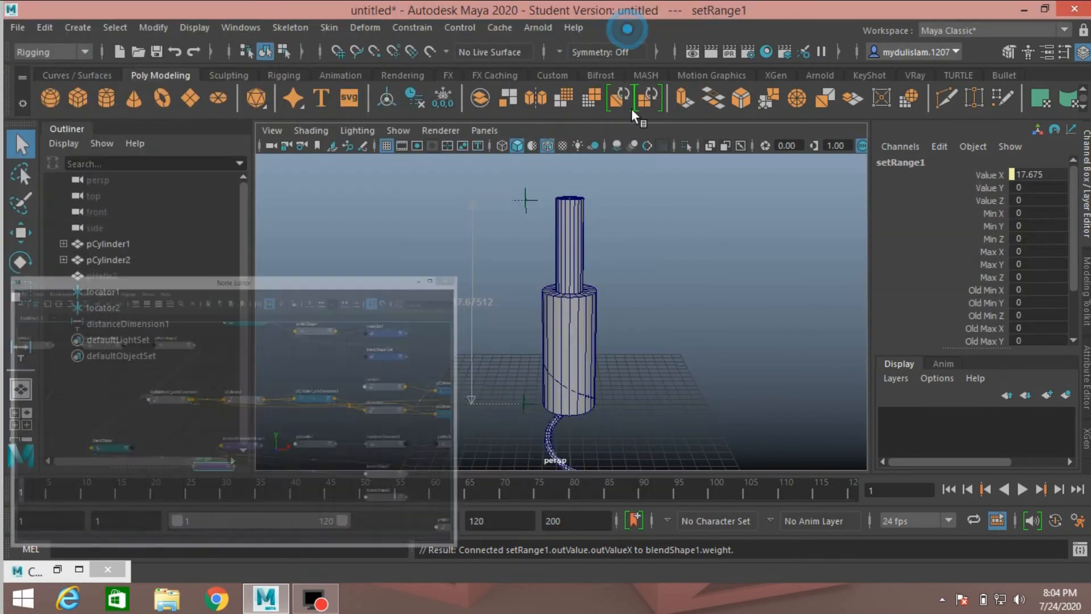
left_click(1086, 387)
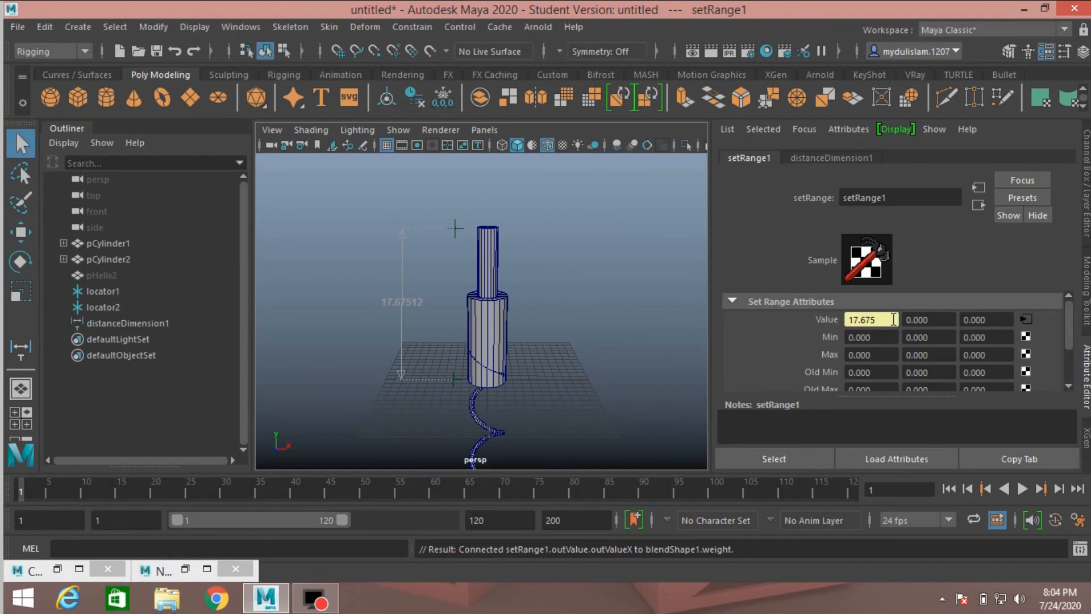
Step: Set the first Old Max value of setRange1 to its current distance value, 17.675, and accept the student-version save notice
left_click_drag(889, 320, 837, 319)
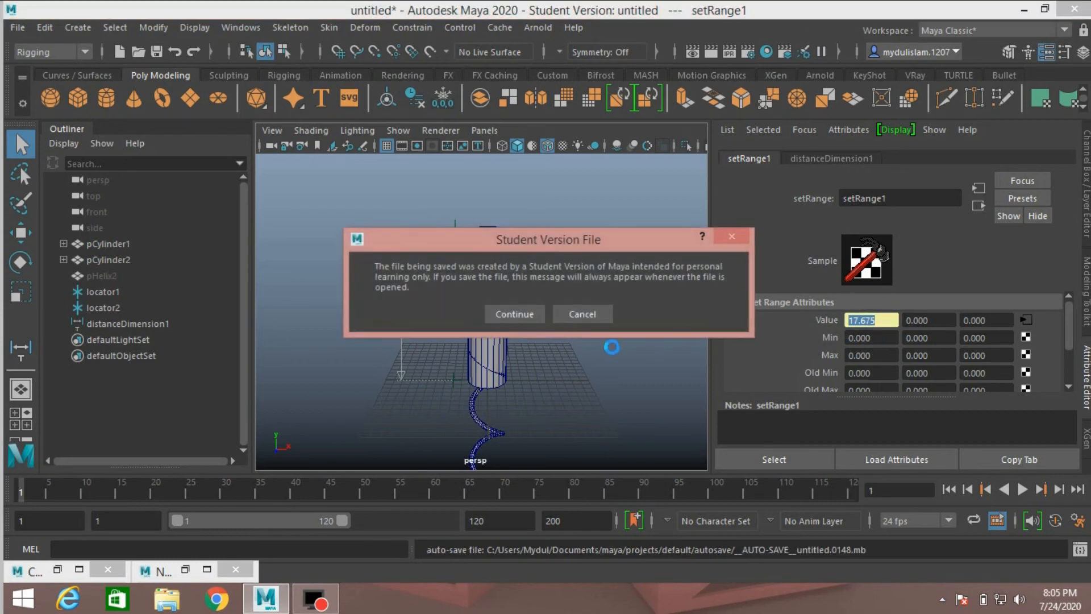
left_click(526, 314)
scroll(875, 320, "down", 3)
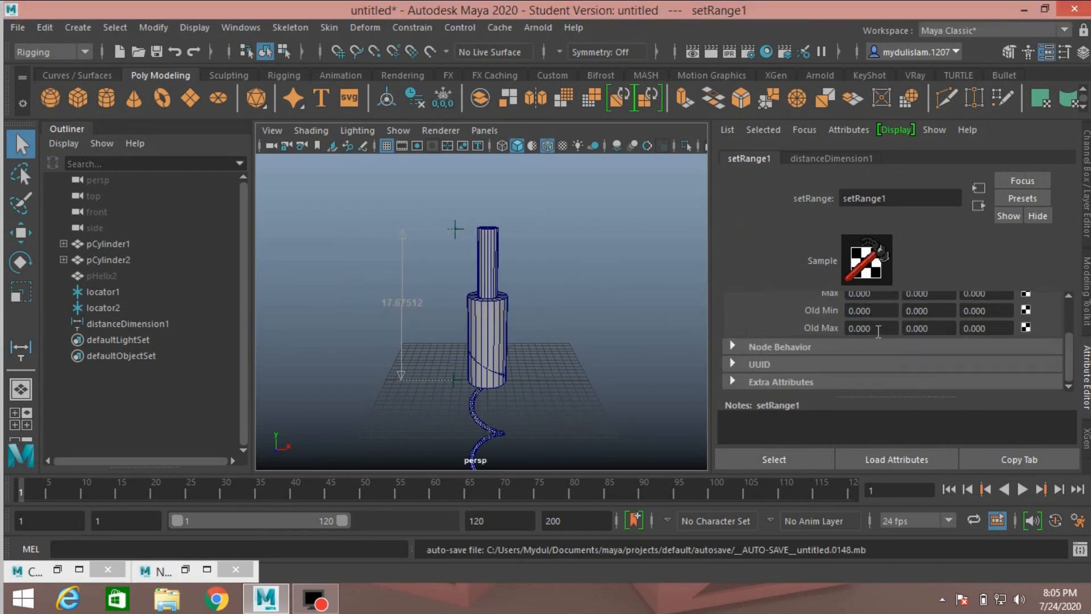
left_click_drag(887, 328, 836, 313)
type("17.675")
key("Return")
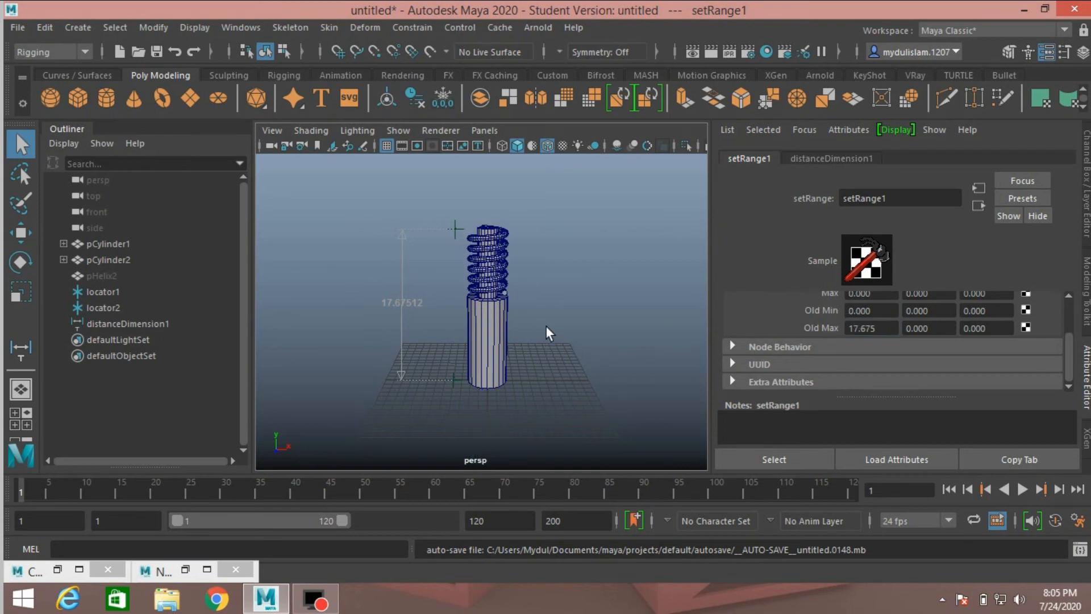
Step: Set the first Min value of setRange1 to 1
scroll(553, 338, "up", 5)
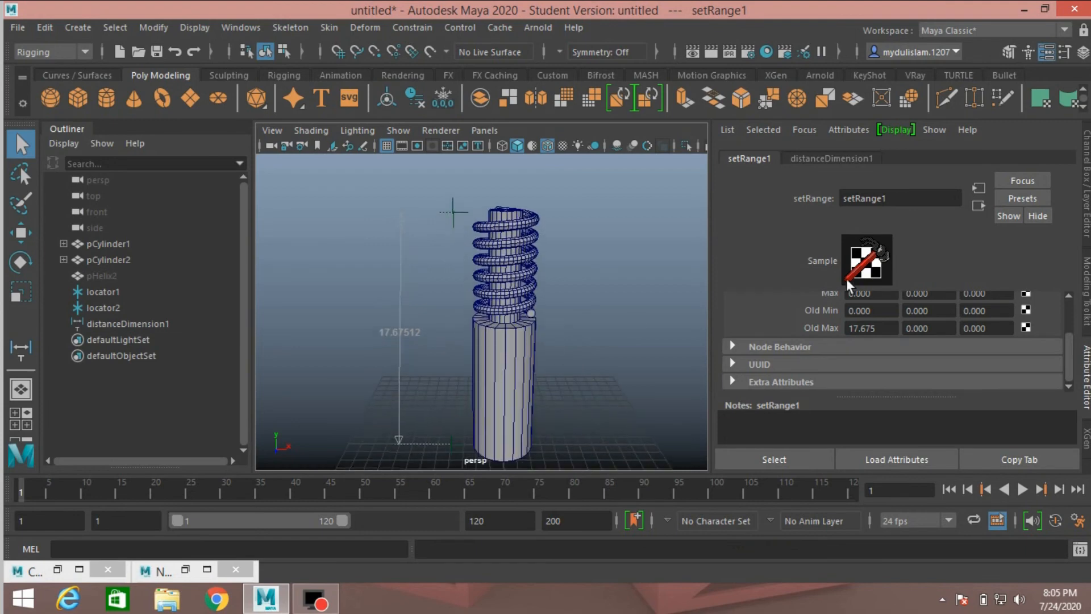
scroll(847, 282, "up", 2)
left_click(878, 323)
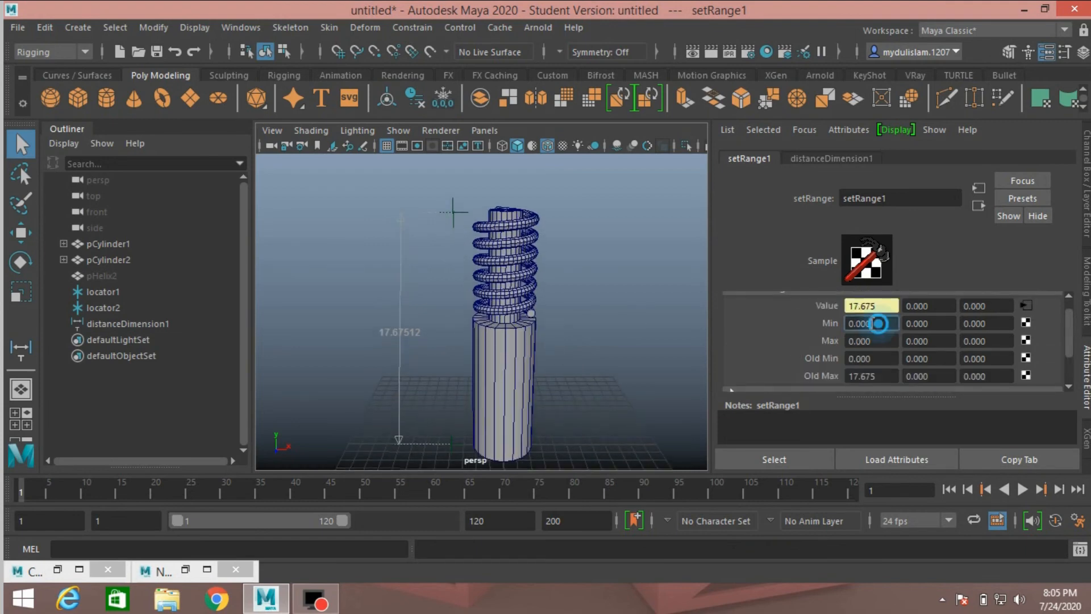
left_click_drag(878, 323, 812, 317)
type("1")
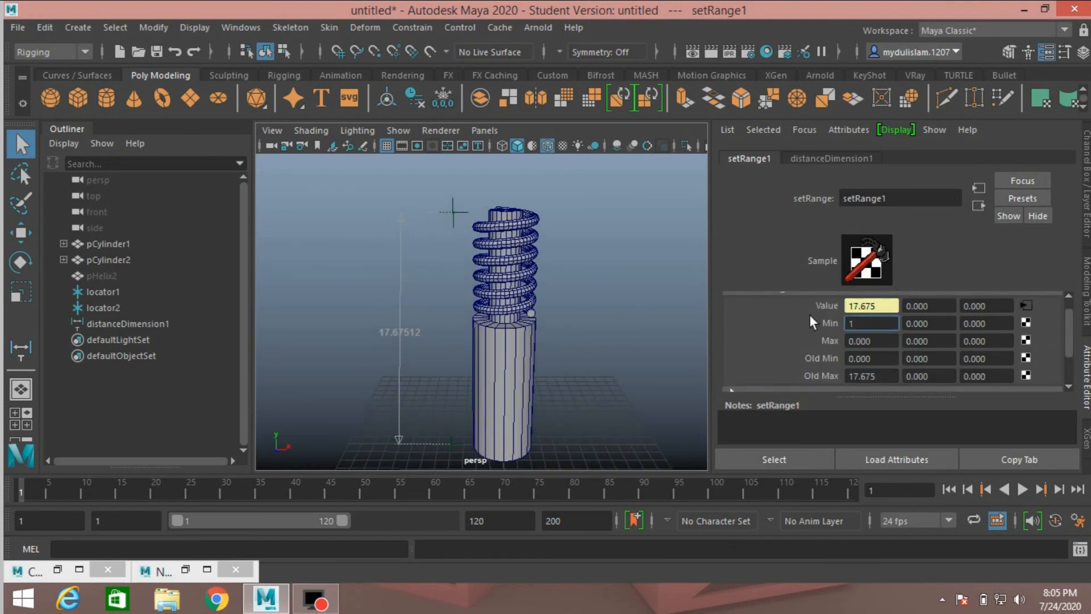
key("Return")
Step: Move locator1 straight down to the top rim of the lower cylinder, about 10.39 units from locator2
left_click_drag(466, 200, 465, 203)
left_click(21, 232)
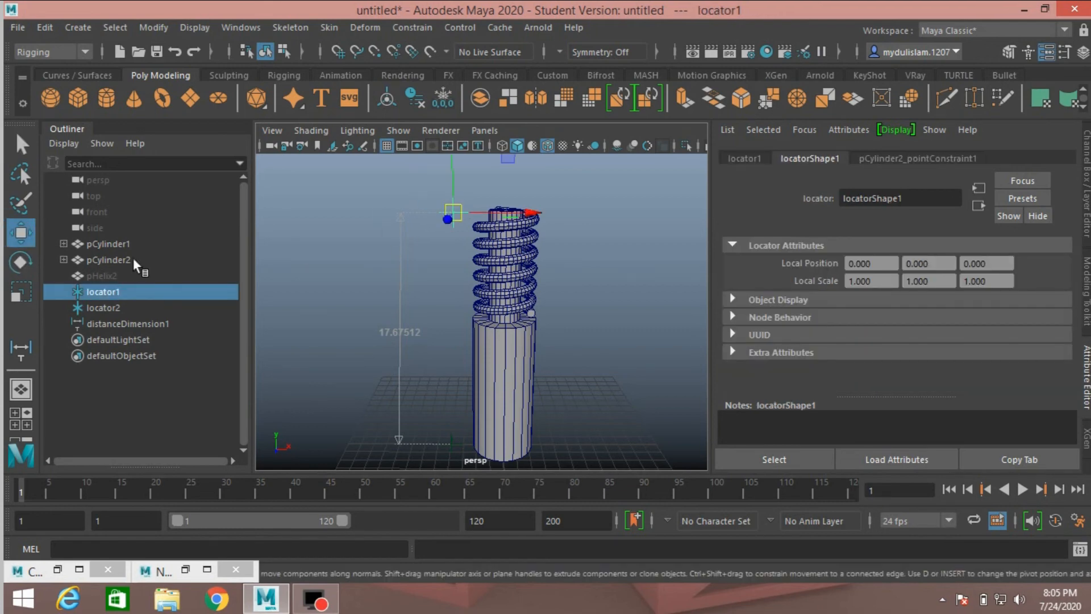
left_click_drag(450, 170, 471, 282)
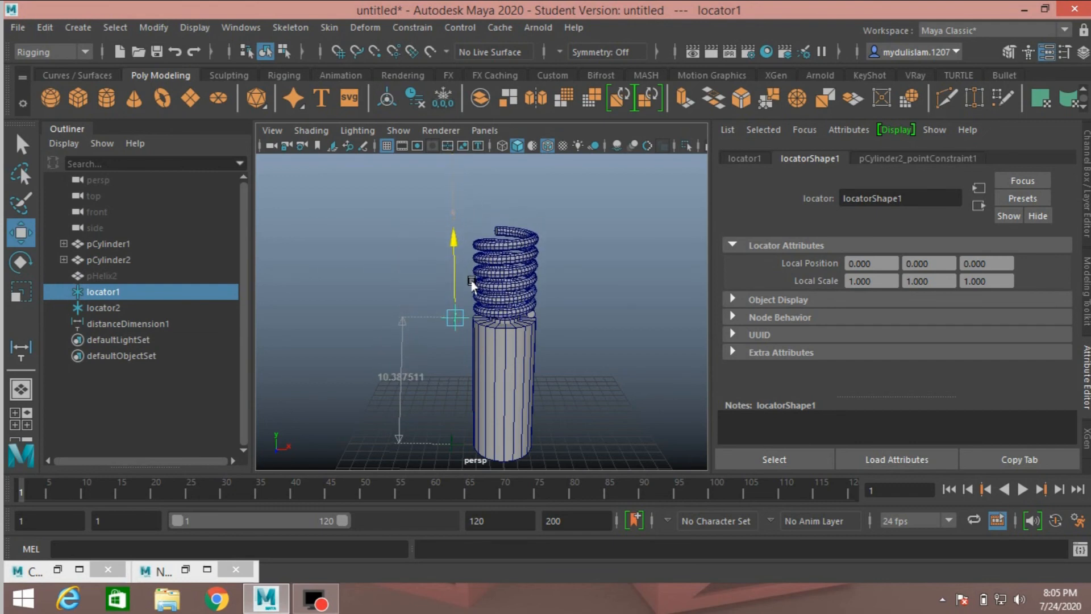
left_click_drag(471, 283, 471, 283)
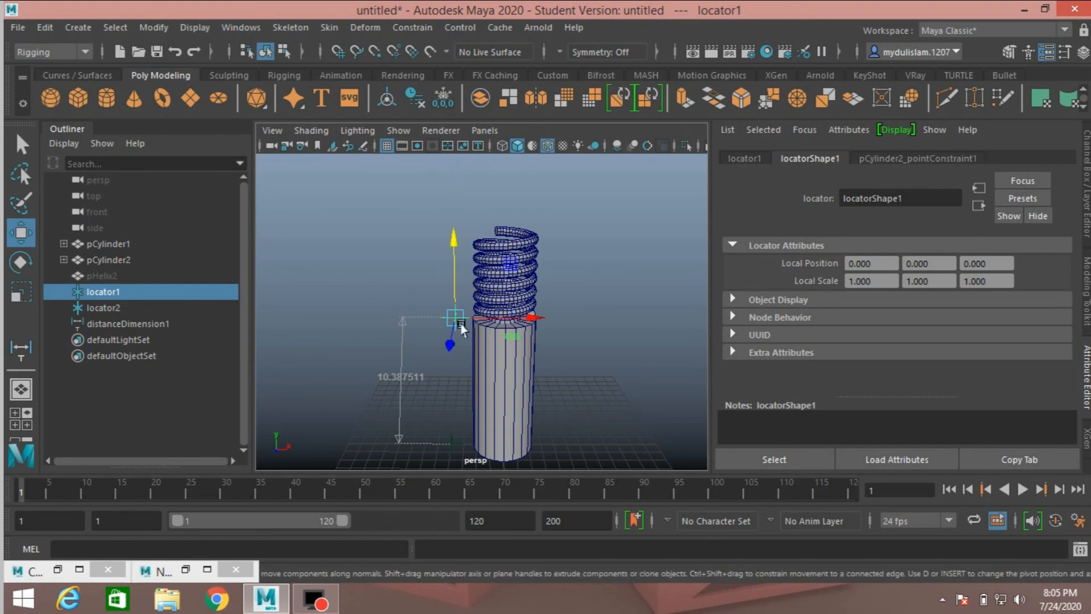
Step: Select the setRange1 node in the Node Editor to show its attributes, and minimize the Node Editor
left_click(183, 569)
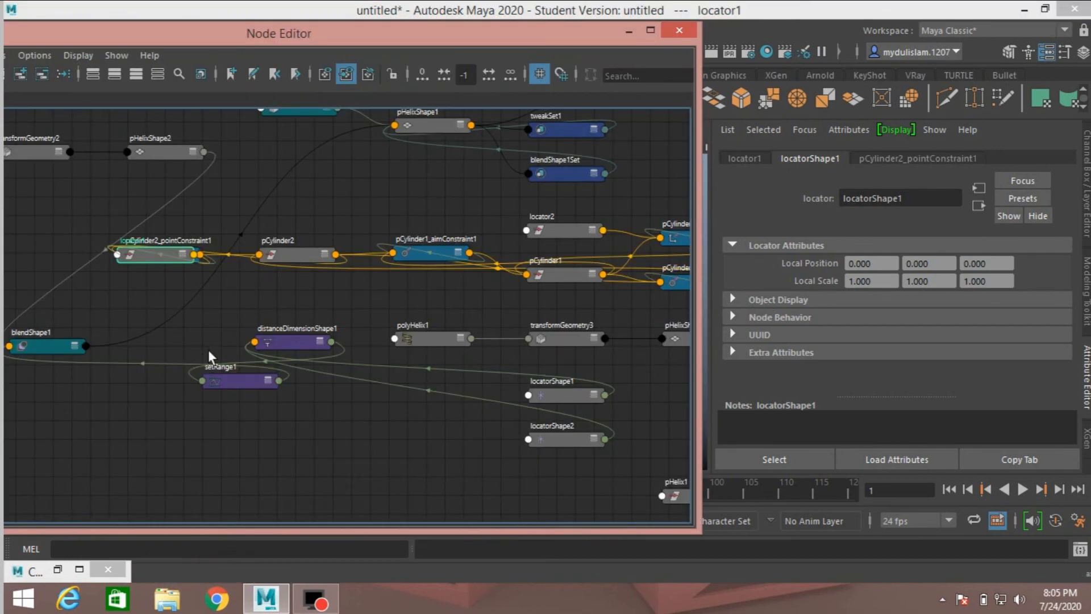
left_click(236, 377)
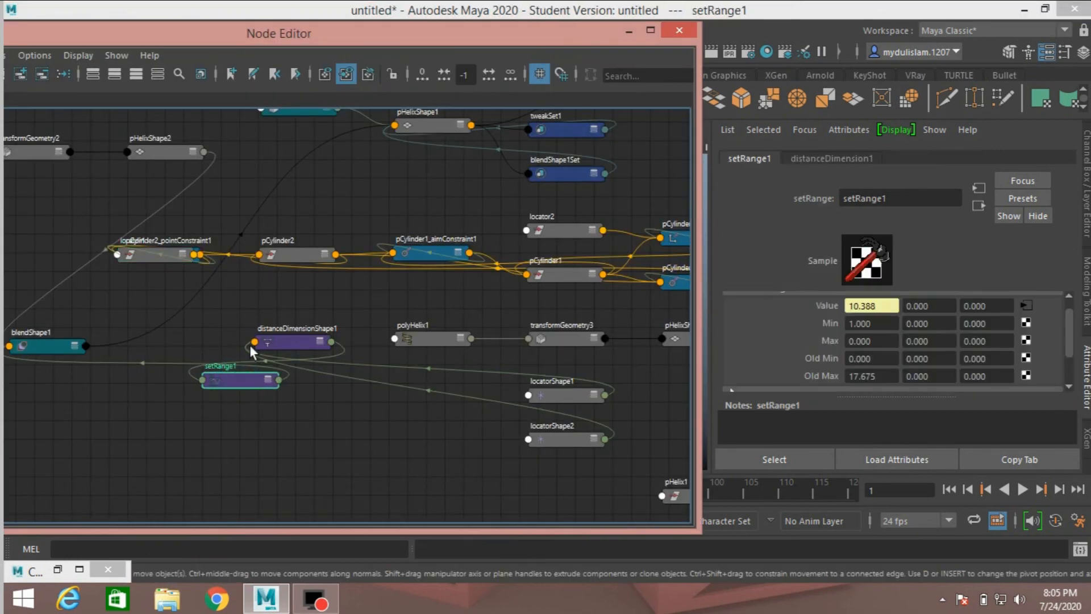
left_click(627, 32)
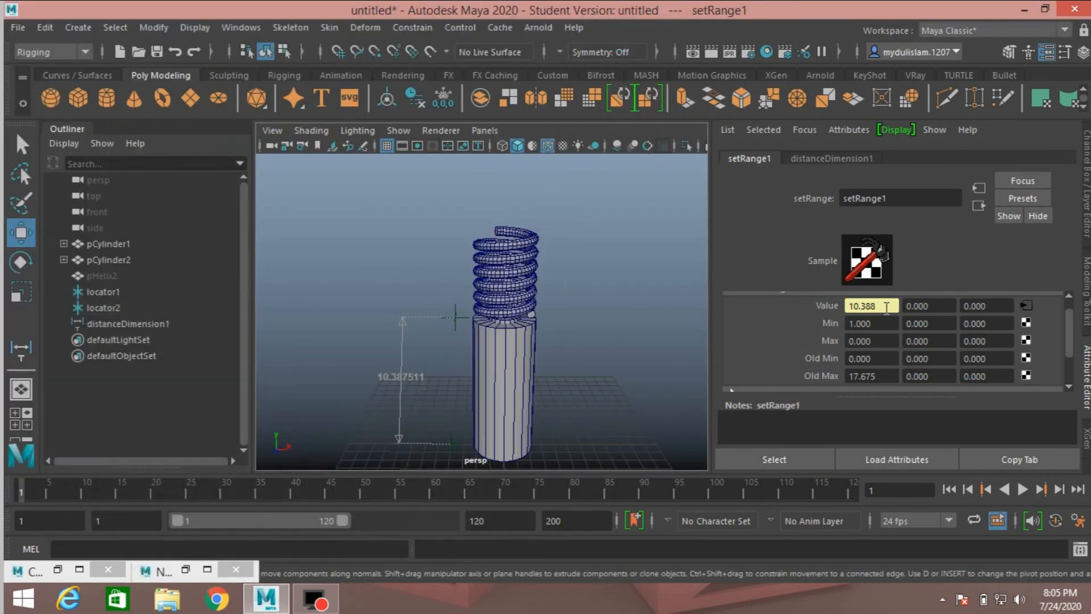
Step: Copy setRange1's first Value, 10.388, into its first Old Min field
left_click_drag(880, 307, 818, 309)
key("ctrl+c")
scroll(836, 321, "down", 1)
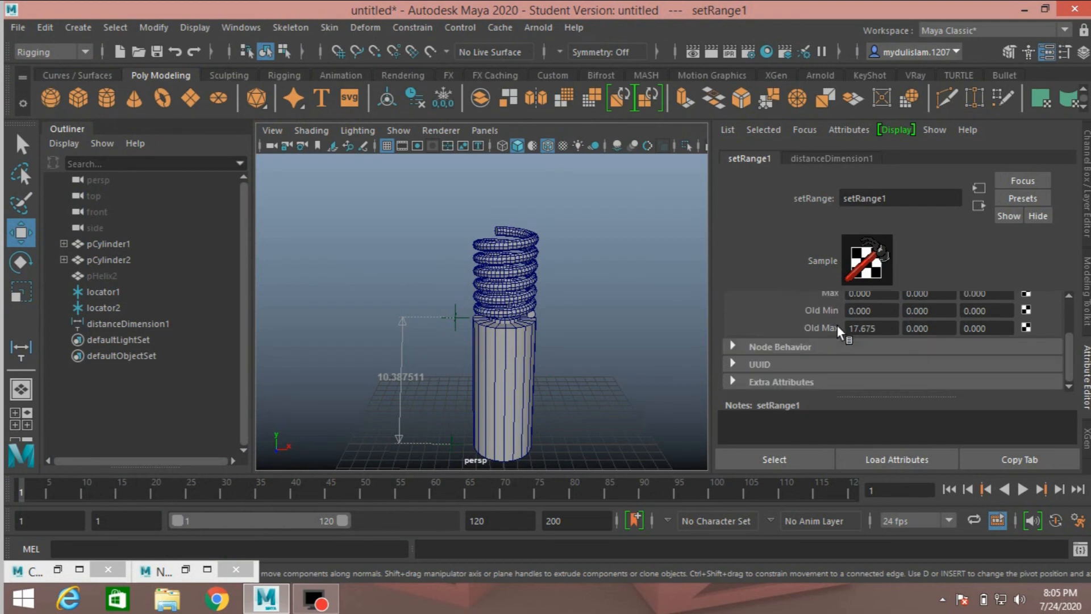
left_click_drag(879, 308, 823, 310)
key("ctrl+v")
key("Return")
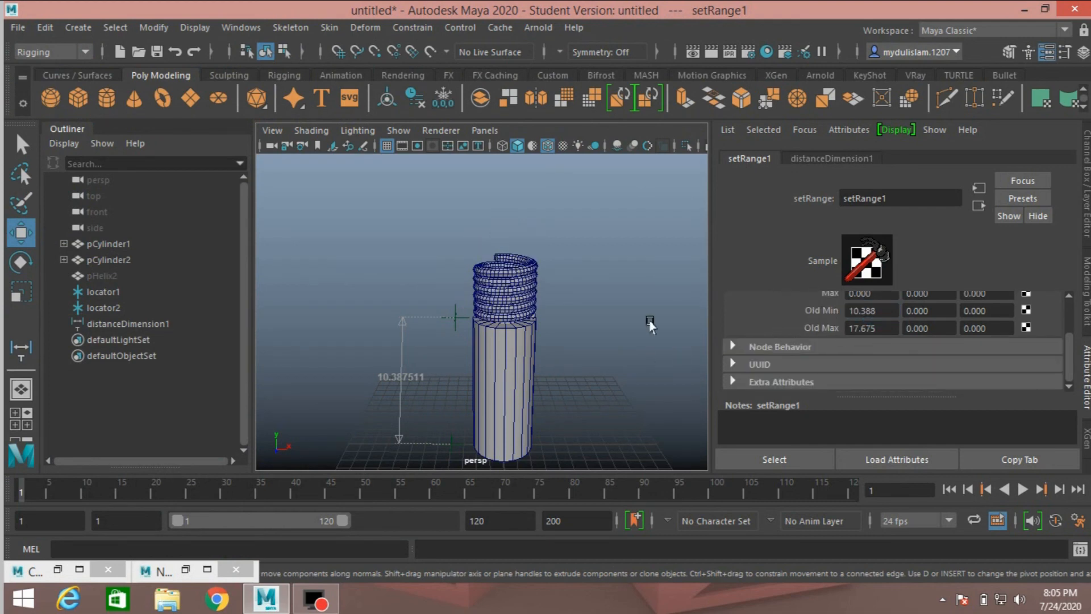
Step: Switch from the Attribute Editor to the Channel Box, and close the minimized Node Editor and Connection Editor
scroll(800, 302, "up", 3)
key("ctrl+a")
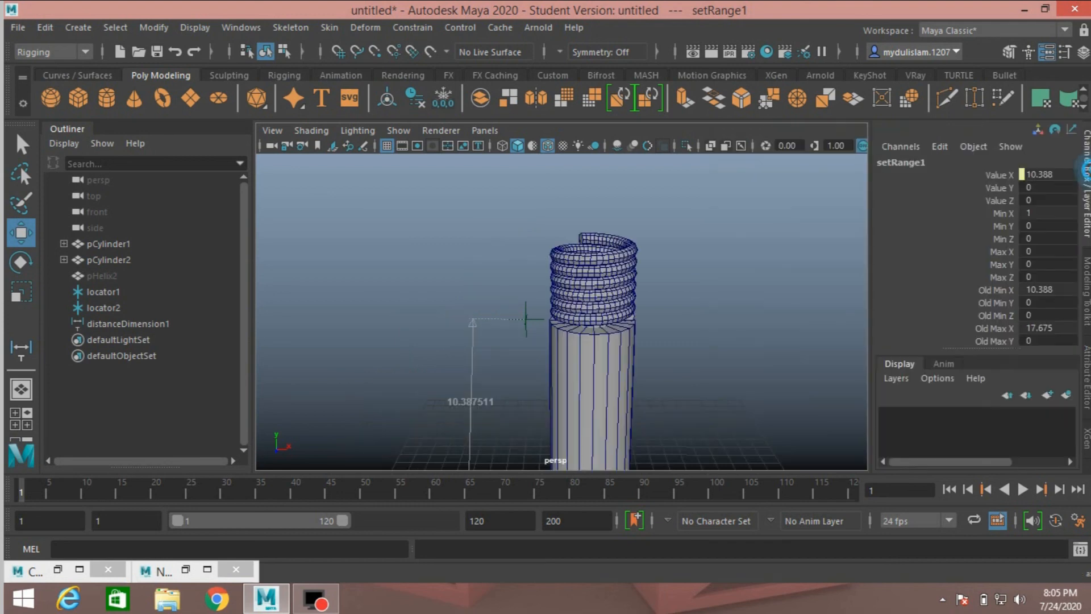
left_click(236, 570)
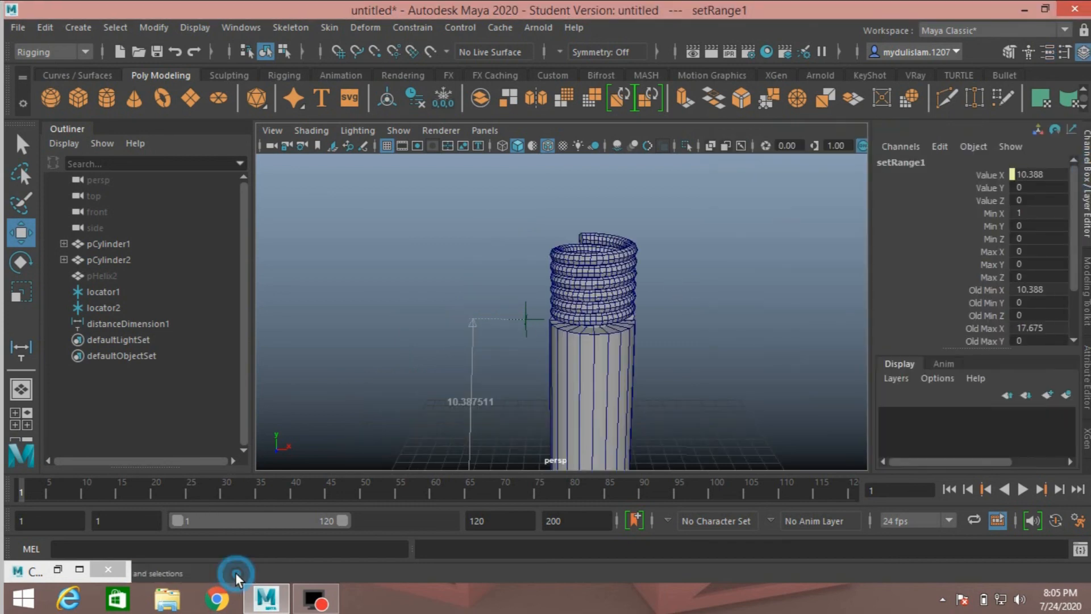
left_click(118, 568)
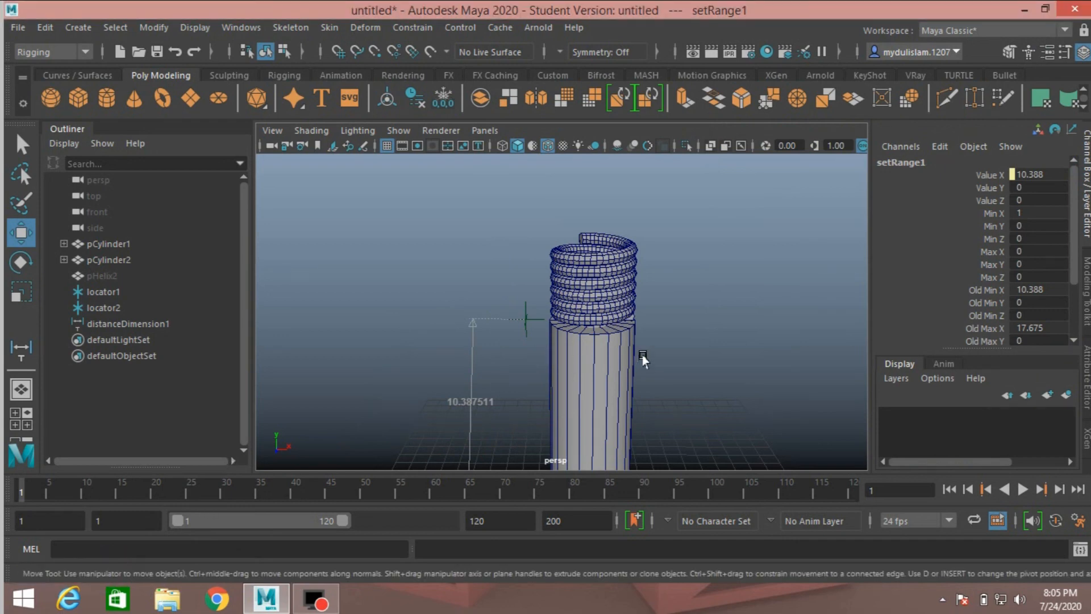
Step: Test the spring by raising locator1 and moving locator2 together with distanceDimension1 to a Translate Y of -1.722
middle_click_drag(646, 368, 649, 296, "alt")
scroll(648, 295, "down", 3)
left_click_drag(649, 295, 654, 295, "alt")
left_click_drag(511, 237, 627, 132)
left_click_drag(511, 370, 537, 410)
left_click_drag(585, 334, 617, 348)
left_click_drag(615, 352, 615, 353)
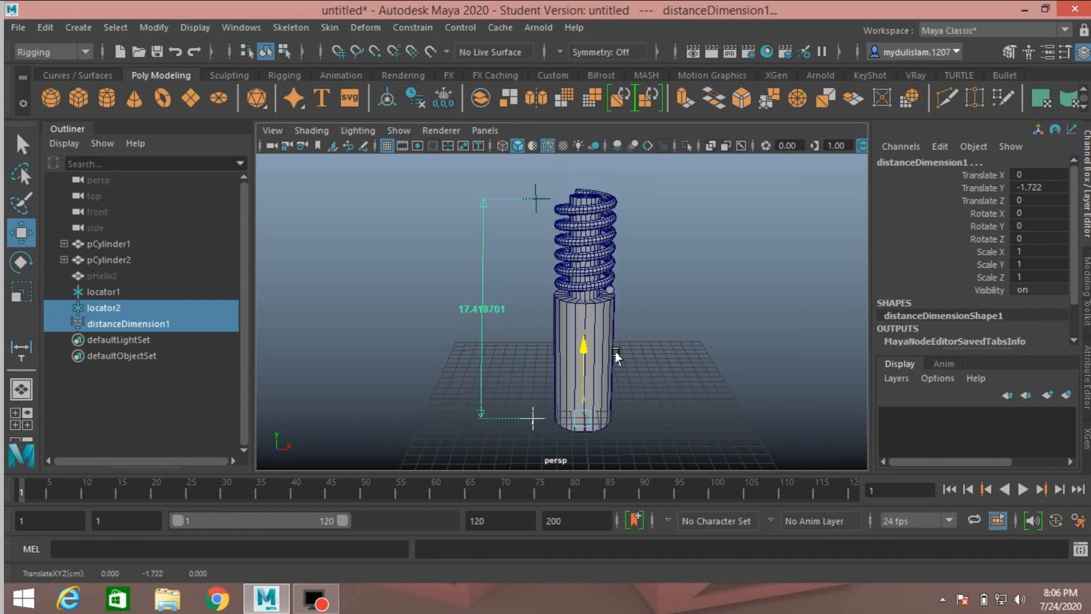
Step: Select the lower cylinder, pCylinder1, and inspect the spring shock absorber from different distances and angles
left_click(569, 324)
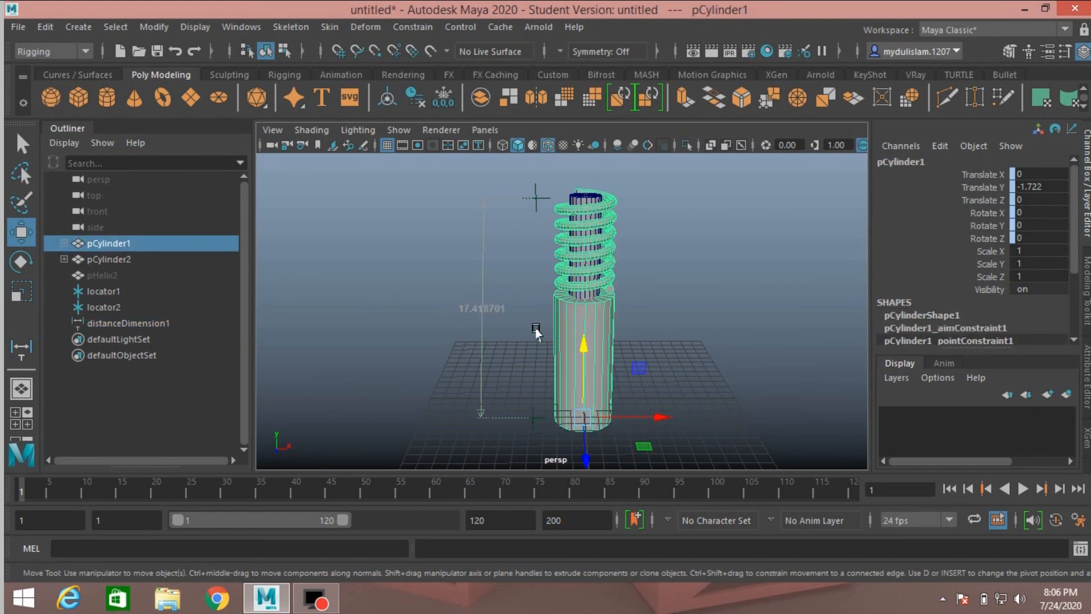
middle_click_drag(656, 329, 642, 310, "alt")
scroll(636, 334, "up", 3)
scroll(641, 307, "down", 3)
mouse_move(642, 312)
left_mouse_down("alt")
mouse_move(652, 305)
mouse_move(511, 353)
mouse_move(645, 307)
left_mouse_up("alt")
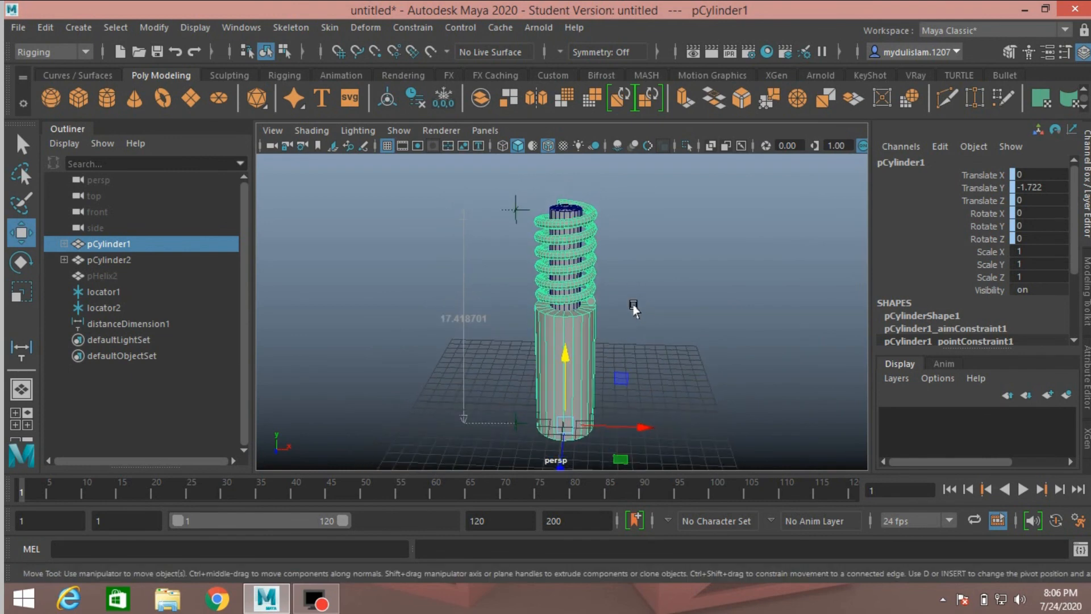
scroll(636, 292, "up", 3)
scroll(635, 292, "down", 4)
mouse_move(636, 292)
left_mouse_down("alt")
mouse_move(643, 287)
mouse_move(646, 309)
mouse_move(625, 307)
mouse_move(665, 299)
mouse_move(654, 295)
left_mouse_up("alt")
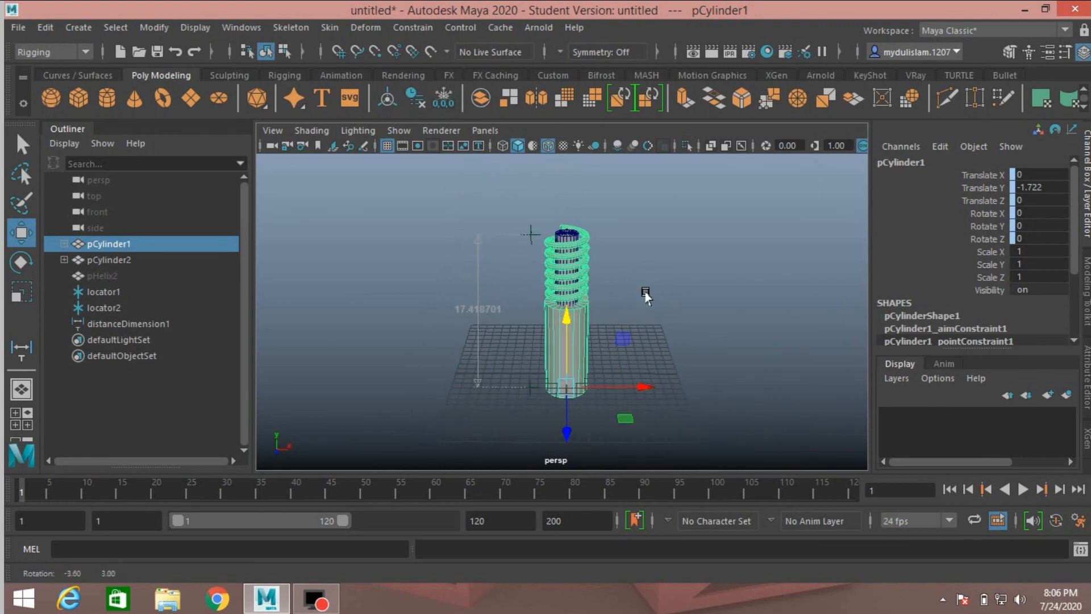